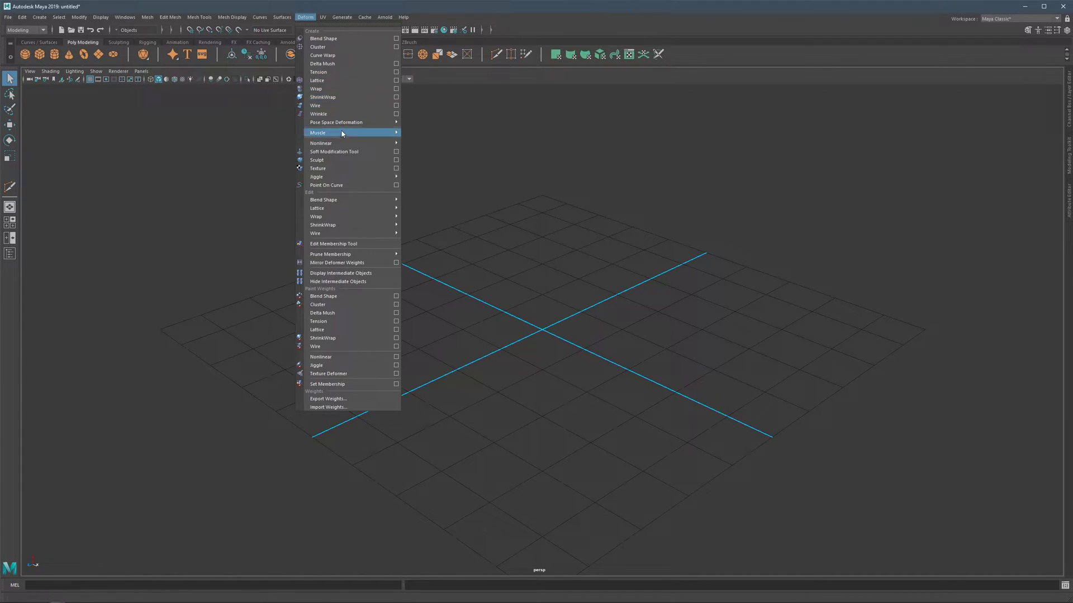
mouse_move(343, 143)
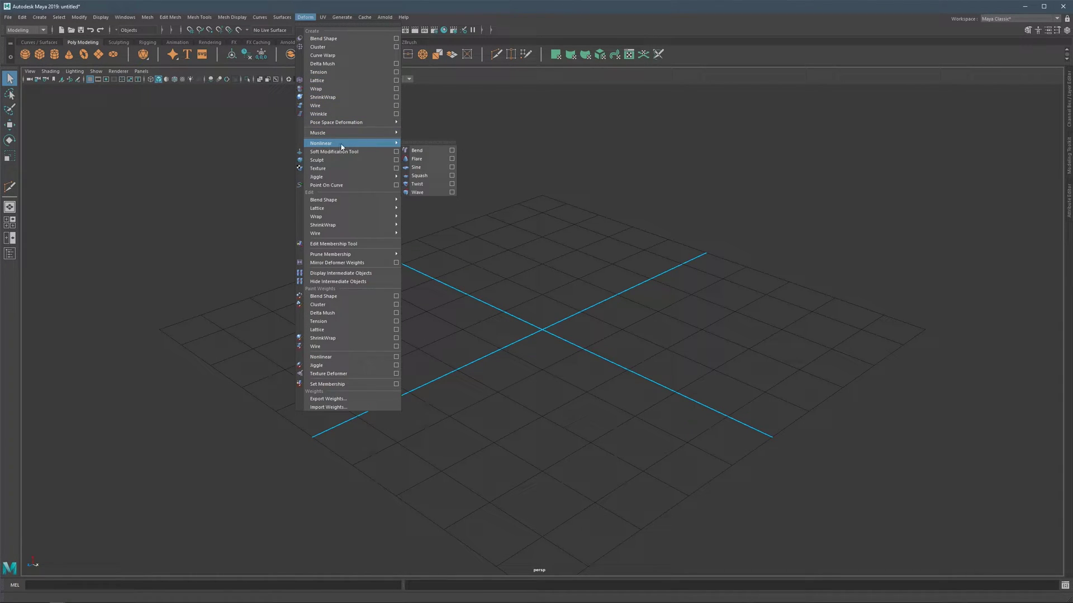
click(457, 246)
- Create a polygon cube scaled into a tall thin slab of about 3 by 31.5 by 11 units, and hide the grid
scroll(548, 305, down, 3)
scroll(502, 268, down, 4)
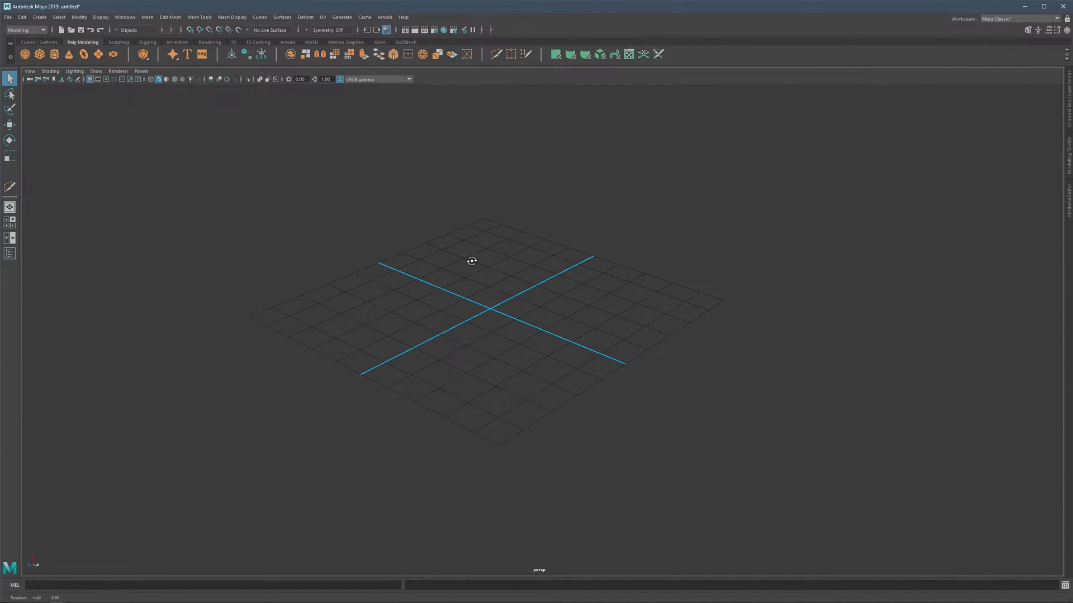
shift+right_drag(491, 268, 490, 295)
key(r)
drag(498, 332, 599, 278)
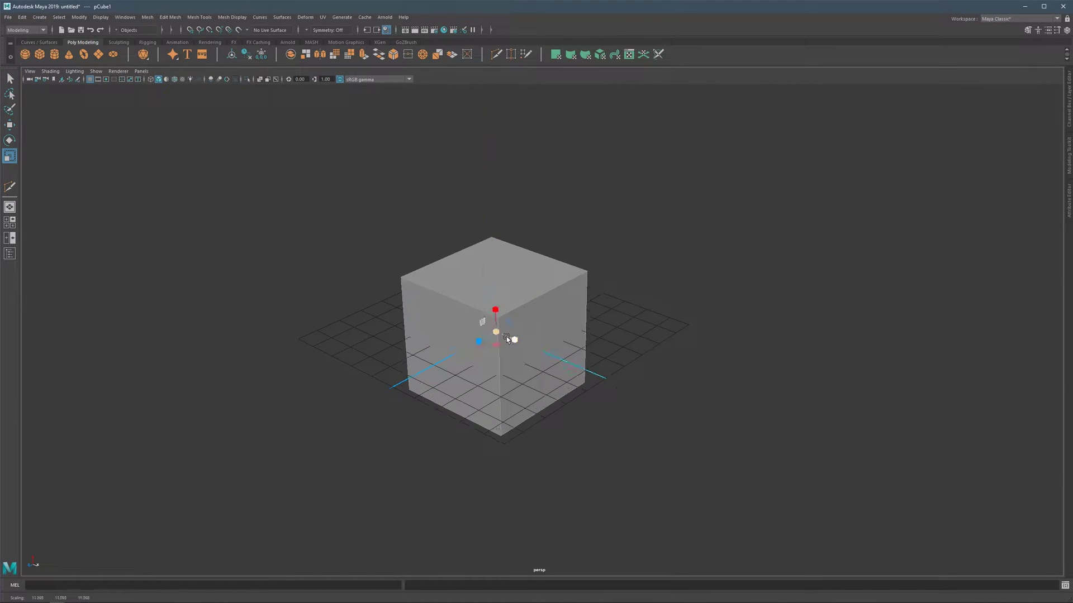
mouse_move(515, 340)
mouse_down()
mouse_move(498, 336)
mouse_move(493, 265)
mouse_move(512, 339)
mouse_up()
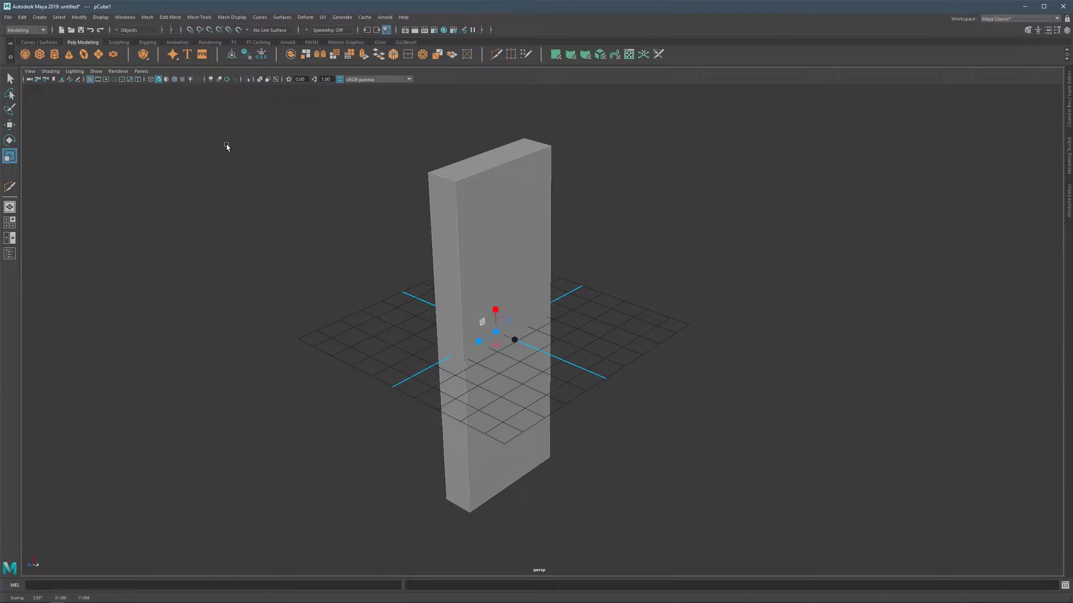
click(93, 79)
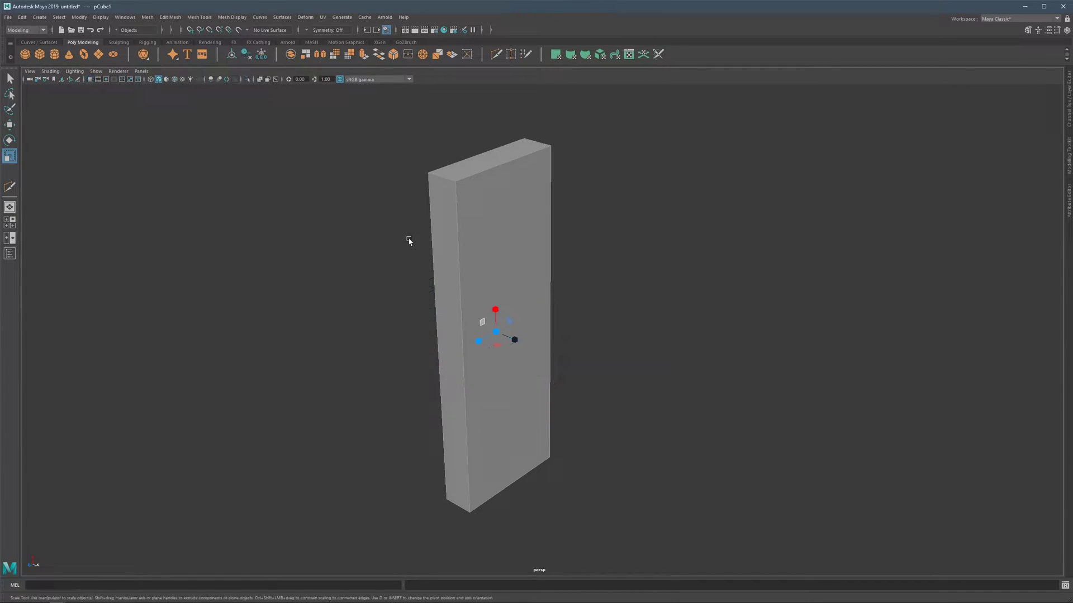
- Select the slab's top face and rotate it about 58 degrees around the vertical axis
scroll(498, 282, down, 2)
right_drag(512, 227, 531, 354)
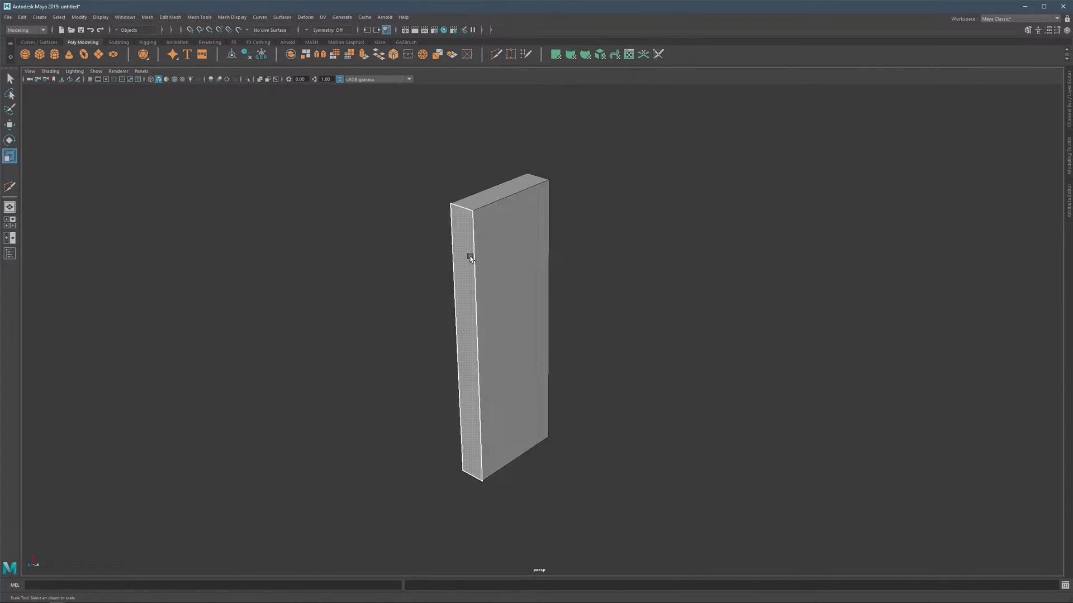
drag(651, 134, 354, 514)
mouse_move(478, 336)
alt+mouse_down()
mouse_move(522, 327)
mouse_move(474, 325)
alt+mouse_up()
click(597, 279)
click(516, 191)
alt+middle_drag(531, 233, 516, 241)
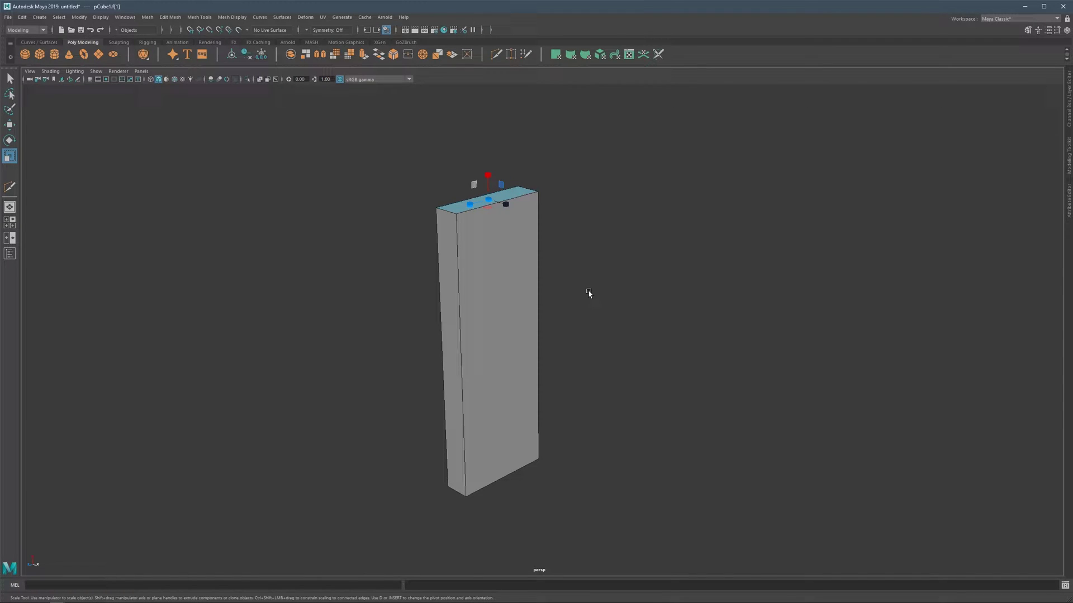
alt+drag(570, 272, 573, 284)
alt+middle_drag(571, 290, 551, 272)
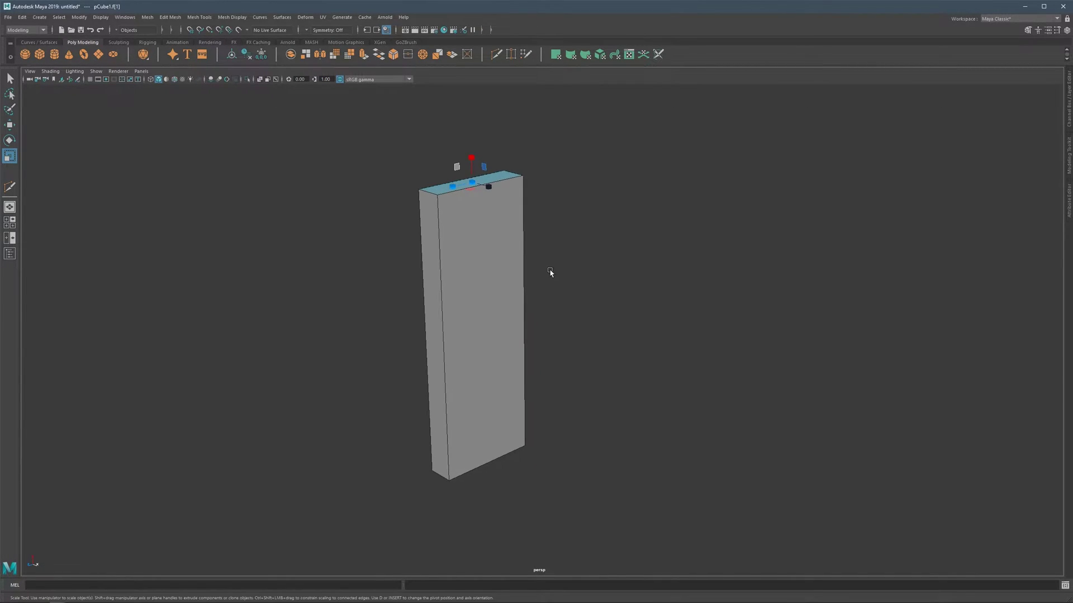
key(e)
drag(494, 186, 491, 244)
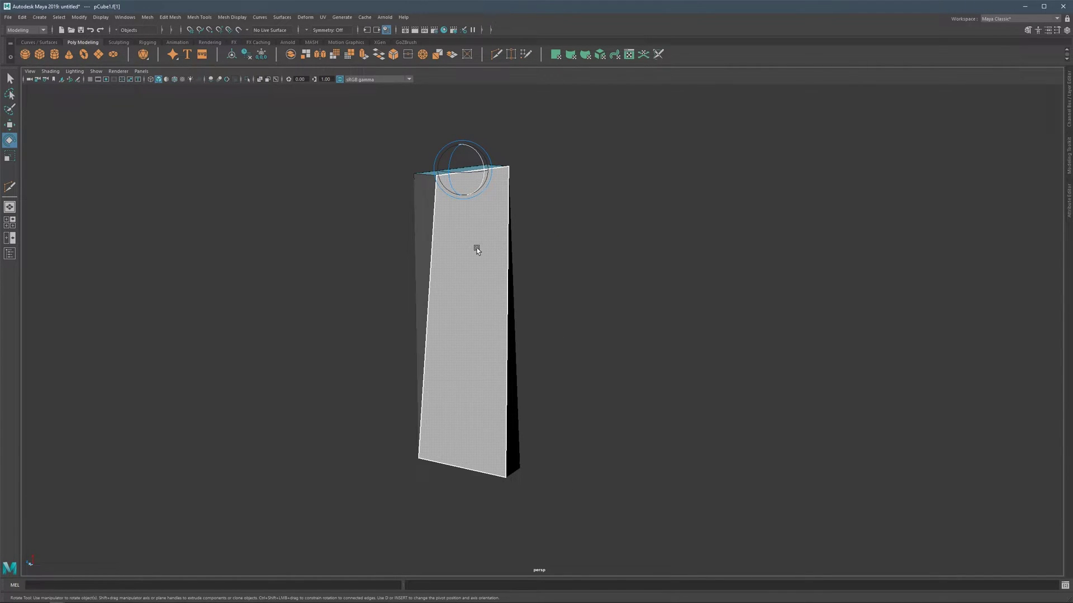
- Insert several horizontal edge loops along the twisted slab's height and a vertical loop down its middle with Multi-Cut
alt+drag(471, 215, 467, 180)
key(y)
mouse_move(450, 222)
ctrl+mouse_down()
mouse_move(448, 211)
mouse_move(463, 210)
ctrl+mouse_up()
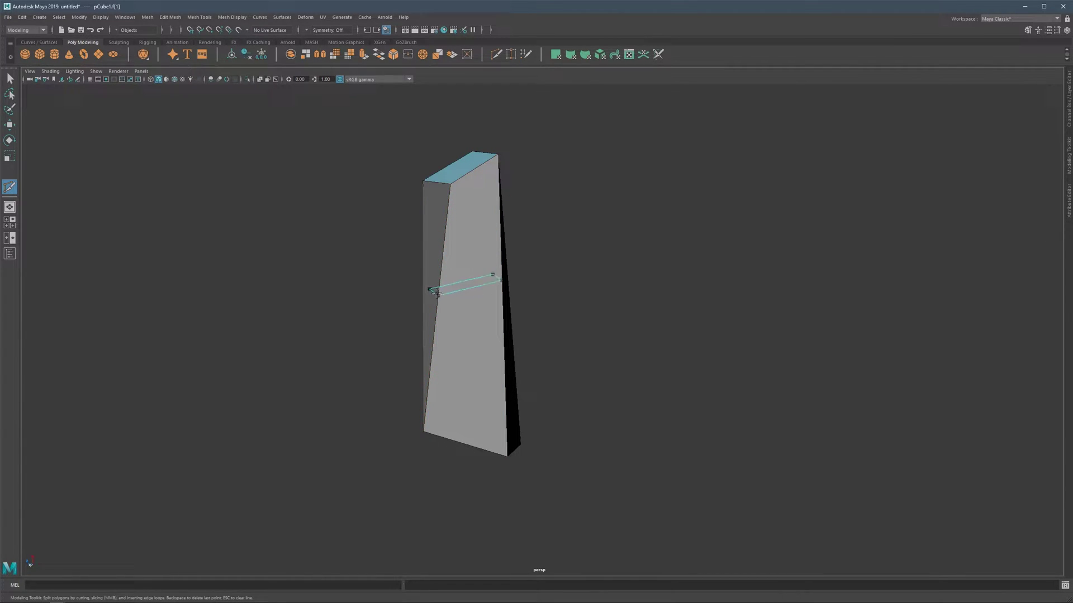
ctrl+middle_click(438, 293)
ctrl+click(438, 254)
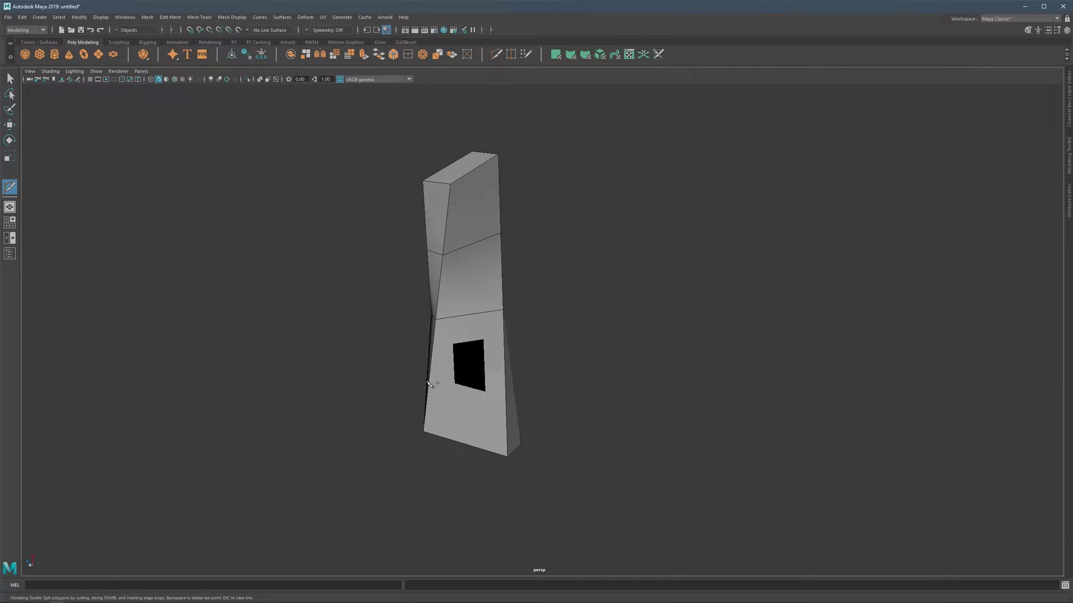
ctrl+click(428, 374)
ctrl+click(462, 318)
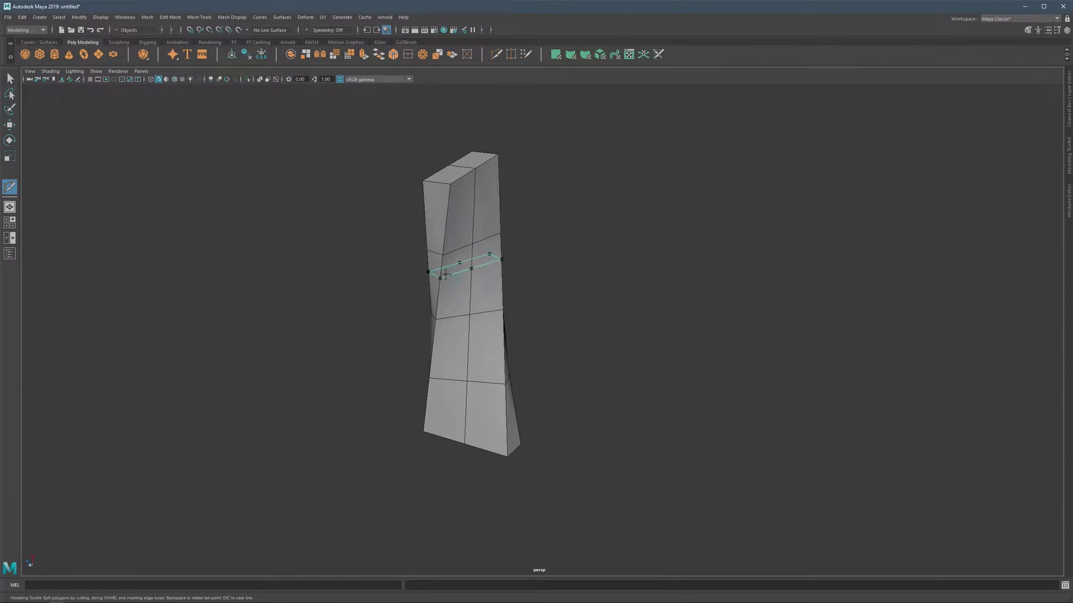
ctrl+click(438, 213)
ctrl+click(447, 348)
ctrl+click(447, 408)
- Preview the twisted slab with smoothing and return it to the unsmoothed display
mouse_move(451, 229)
alt+mouse_down()
mouse_move(425, 238)
mouse_move(462, 237)
mouse_move(436, 247)
mouse_move(476, 233)
mouse_move(445, 241)
alt+mouse_up()
key(3)
key(q)
click(620, 158)
scroll(491, 250, down, 2)
click(477, 233)
key(1)
scroll(454, 265, up, 2)
- Undo the inserted edge loops and the rotation of the slab's top face
key(ctrl+z)
key(ctrl+z)
key(ctrl+z)
key(ctrl+z)
key(ctrl+z)
key(ctrl+z)
key(ctrl+z)
key(ctrl+z)
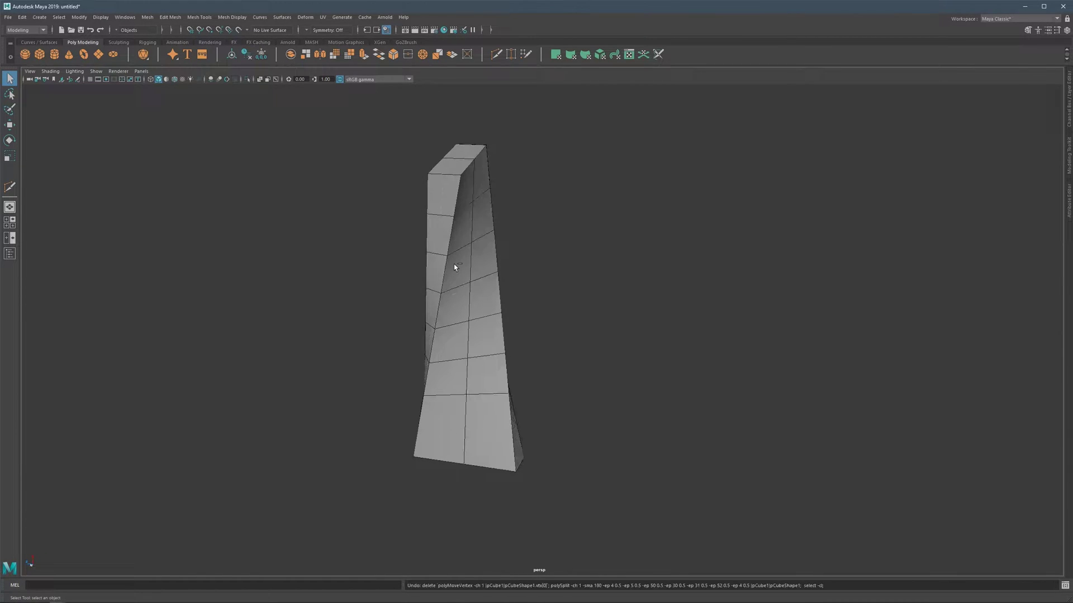
key(ctrl+z)
key(ctrl+z)
key(ctrl+z)
key(ctrl+z)
key(ctrl+z)
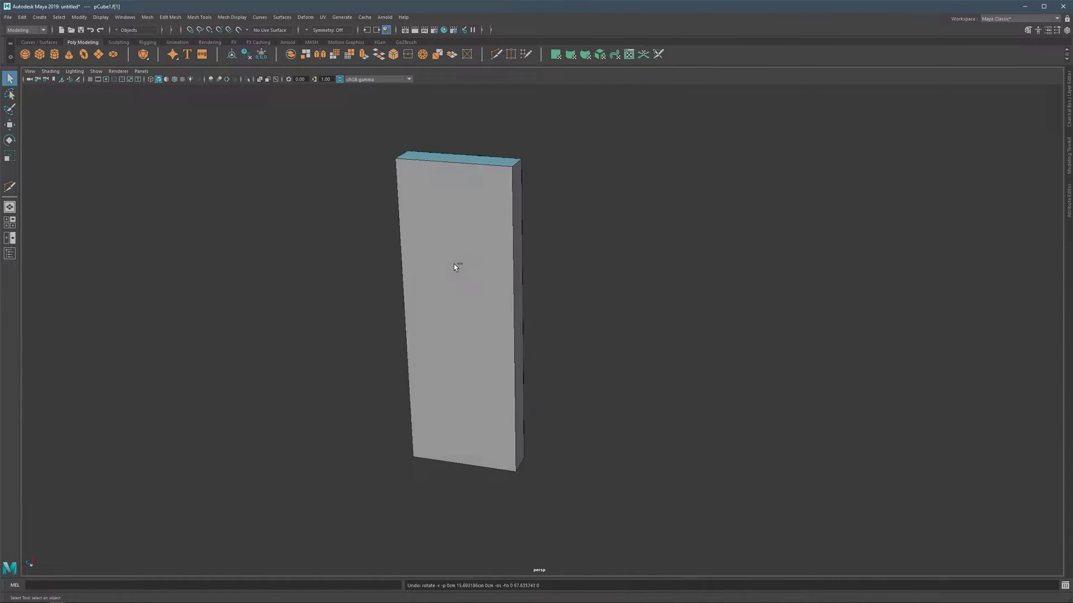
- Select the slab and set its height subdivisions to 20
click(498, 223)
alt+drag(454, 264, 492, 252)
scroll(458, 233, down, 2)
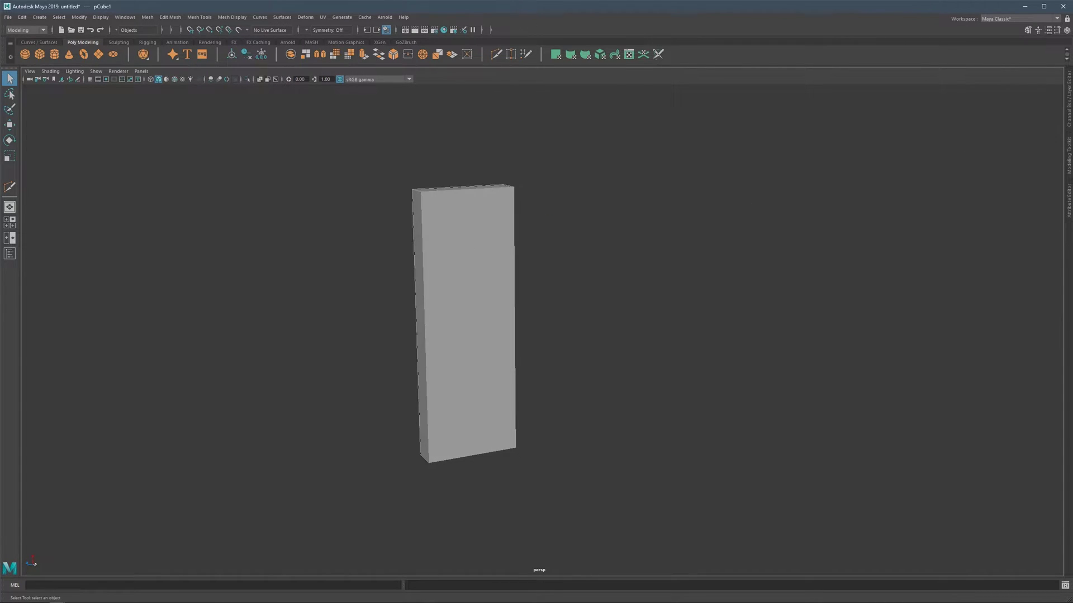
click(1069, 106)
click(976, 182)
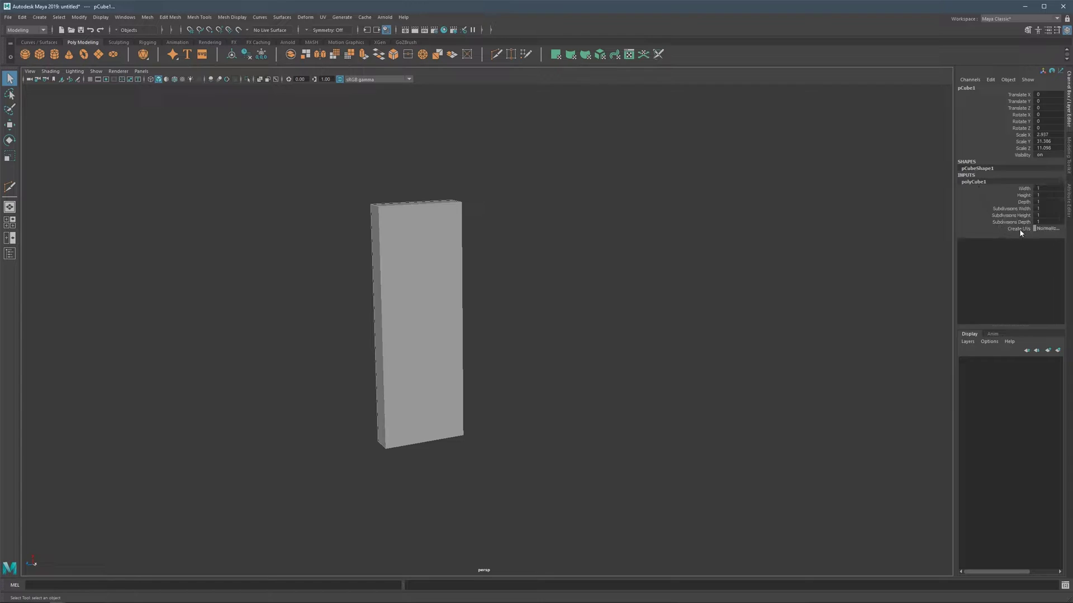
click(1045, 215)
text(20)
key(Return)
- Set the slab's depth subdivisions to 2 and its width subdivisions to 2
click(1041, 221)
alt+drag(424, 363, 535, 256)
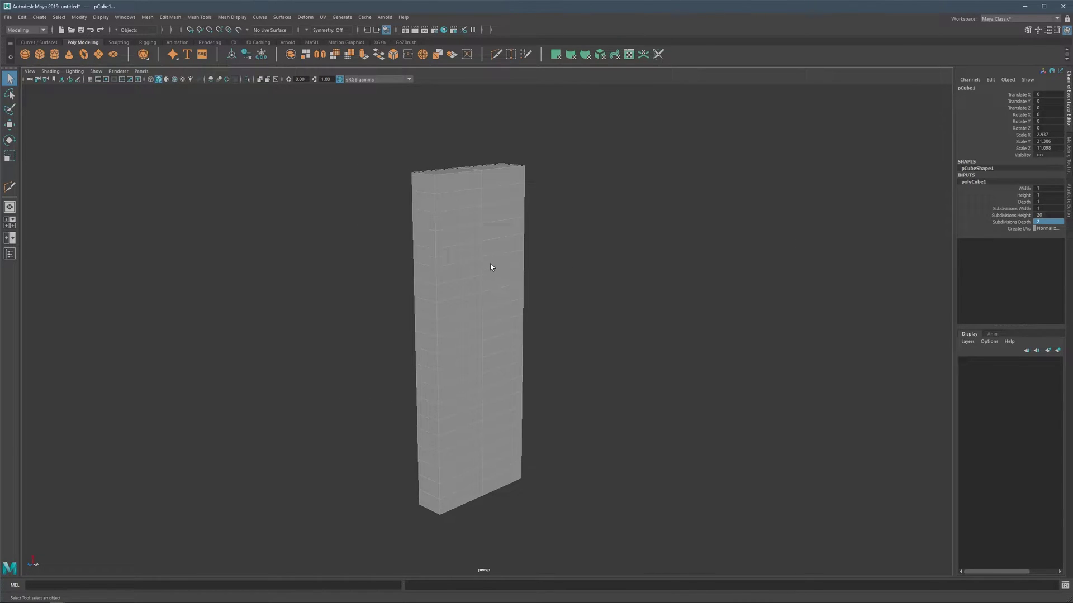
click(1043, 208)
text(2)
key(Return)
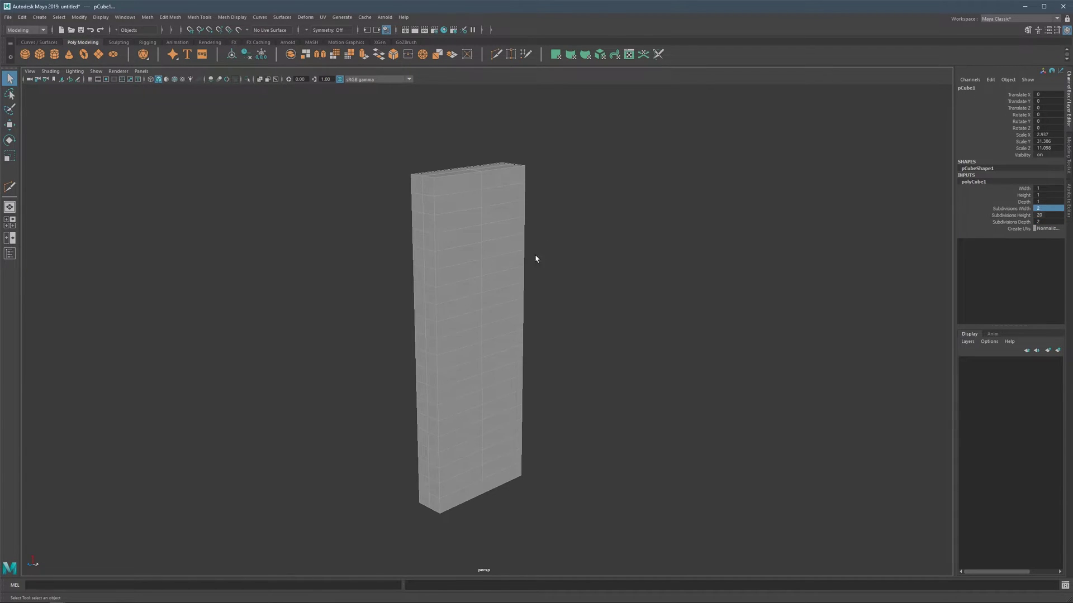
- Try to rotate the edges at the top of the subdivided slab, and undo the rotation
click(508, 237)
scroll(497, 232, down, 1)
alt+drag(486, 227, 476, 213)
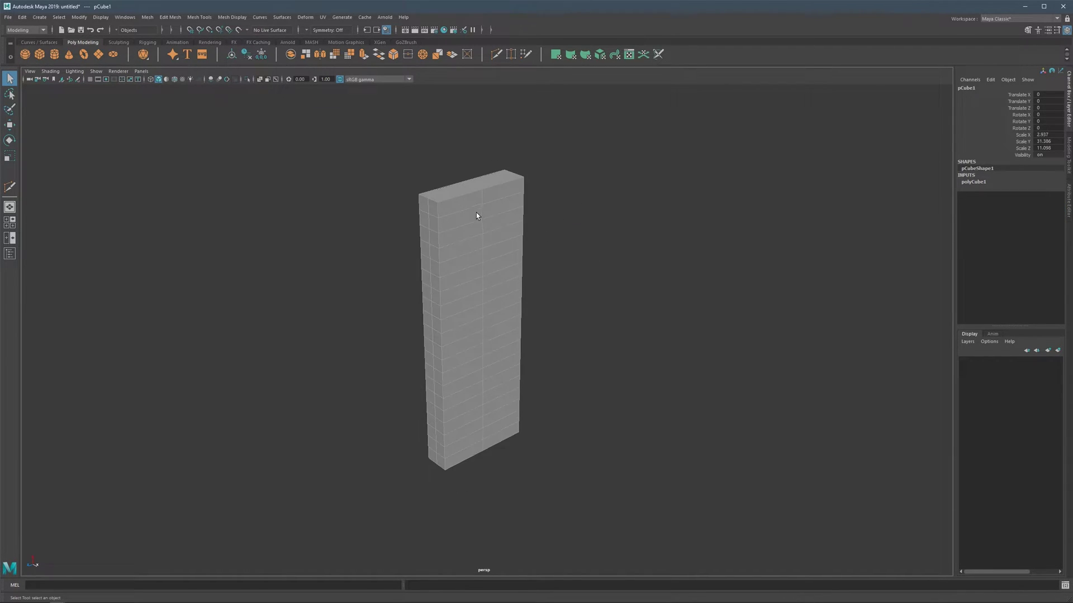
key(F10)
alt+drag(492, 264, 506, 185)
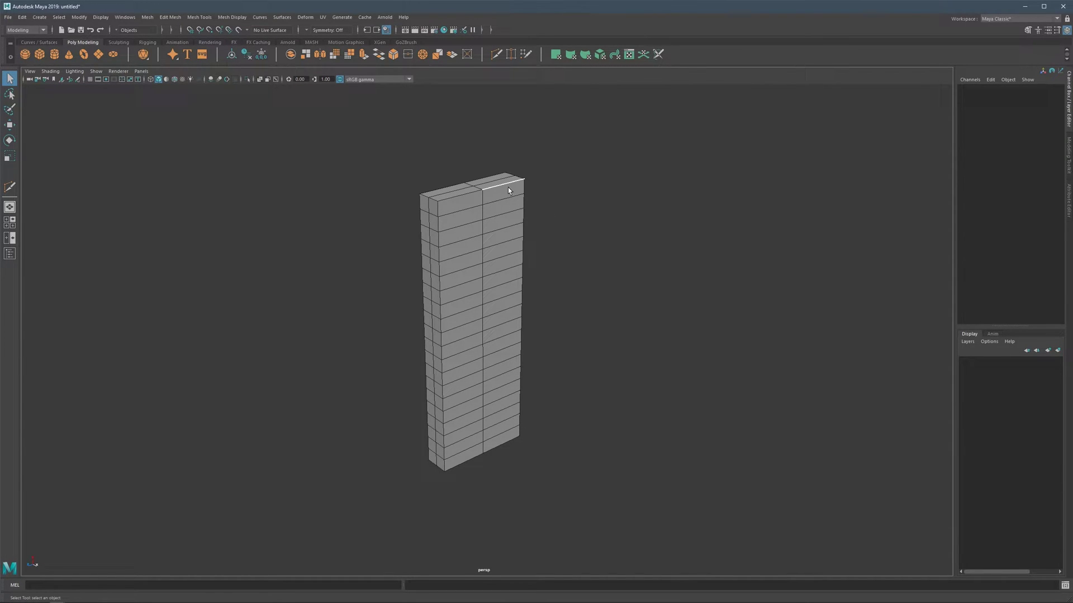
click(503, 180)
shift+click(459, 191)
key(e)
drag(479, 201, 488, 201)
key(ctrl+z)
- Select the second and third horizontal edge loops from the slab's top in turn, and return to object selection
key(q)
right_drag(512, 217, 510, 201)
click(501, 203)
alt+drag(454, 206, 481, 233)
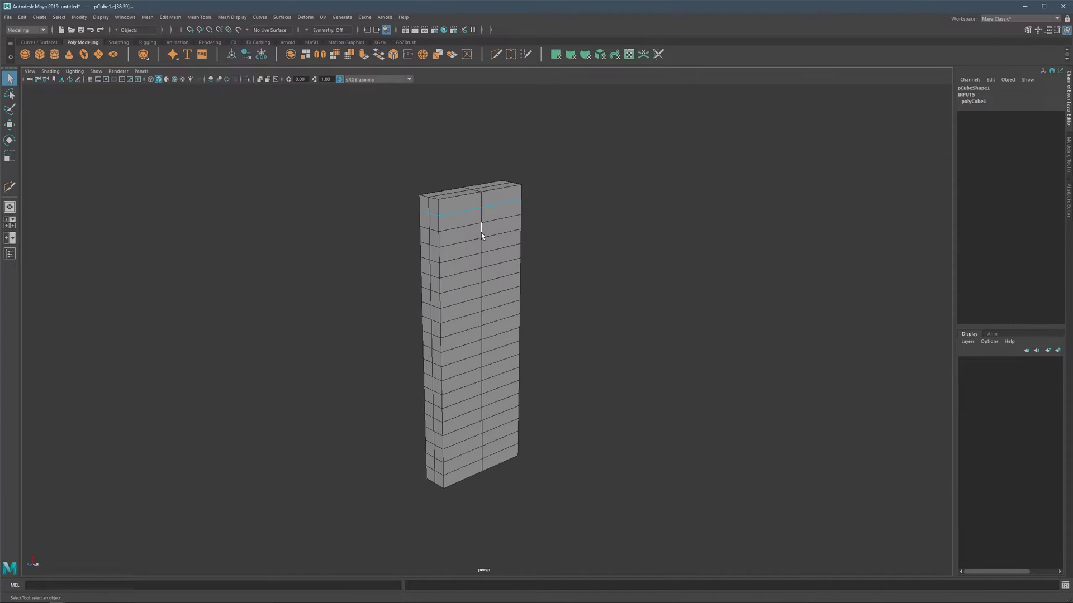
double_click(473, 229)
right_drag(501, 235, 577, 220)
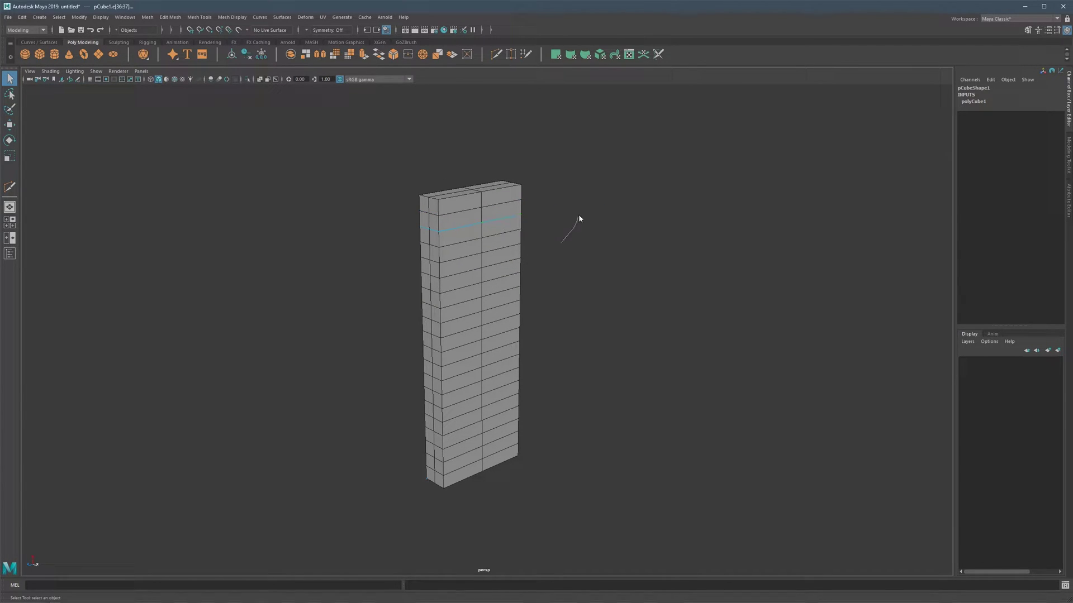
scroll(488, 256, down, 2)
alt+drag(487, 256, 484, 246)
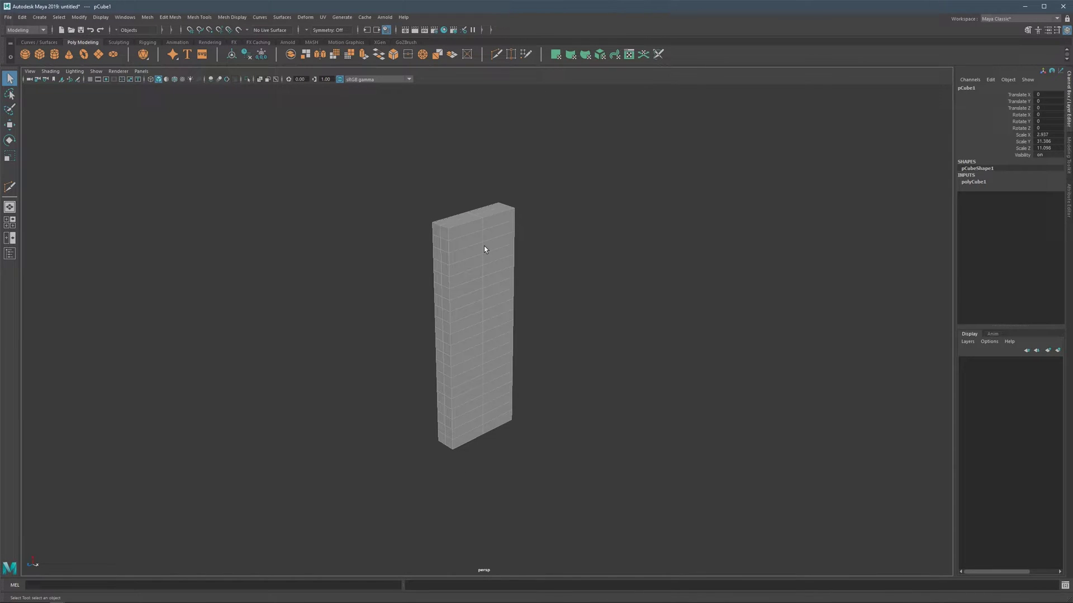
- Select the faces of the slab's upper half and turn on soft selection in the Modeling Toolkit
right_drag(469, 237, 473, 244)
drag(575, 165, 400, 317)
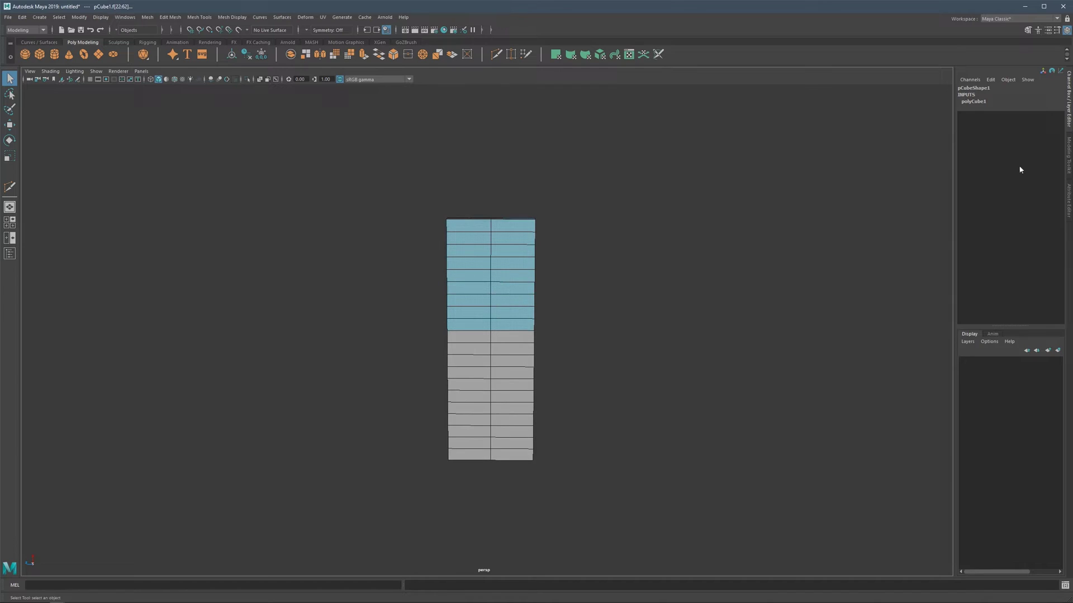
click(1069, 114)
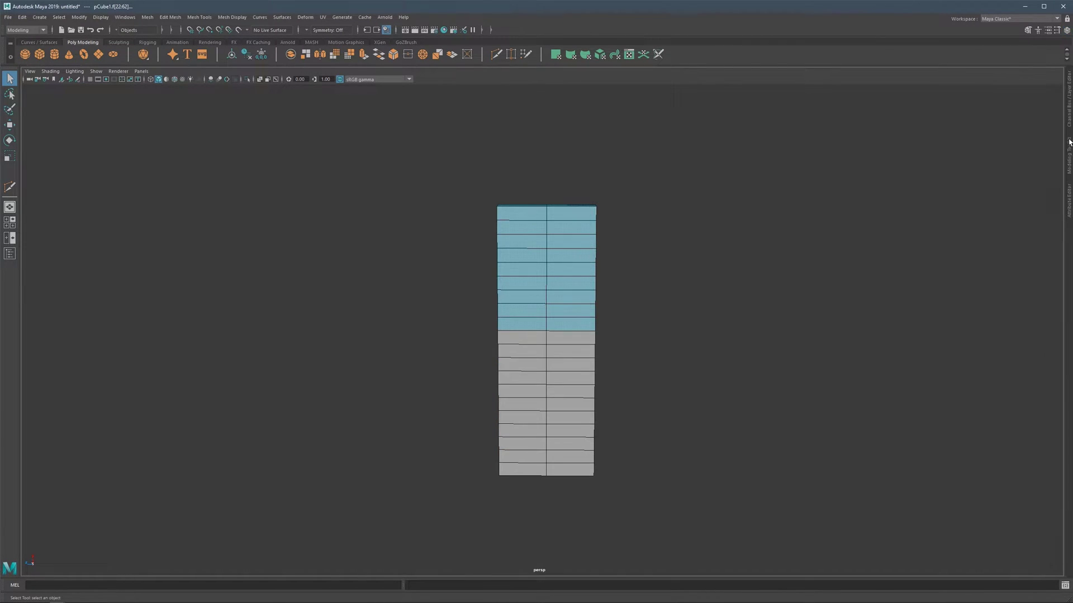
click(1069, 148)
click(946, 231)
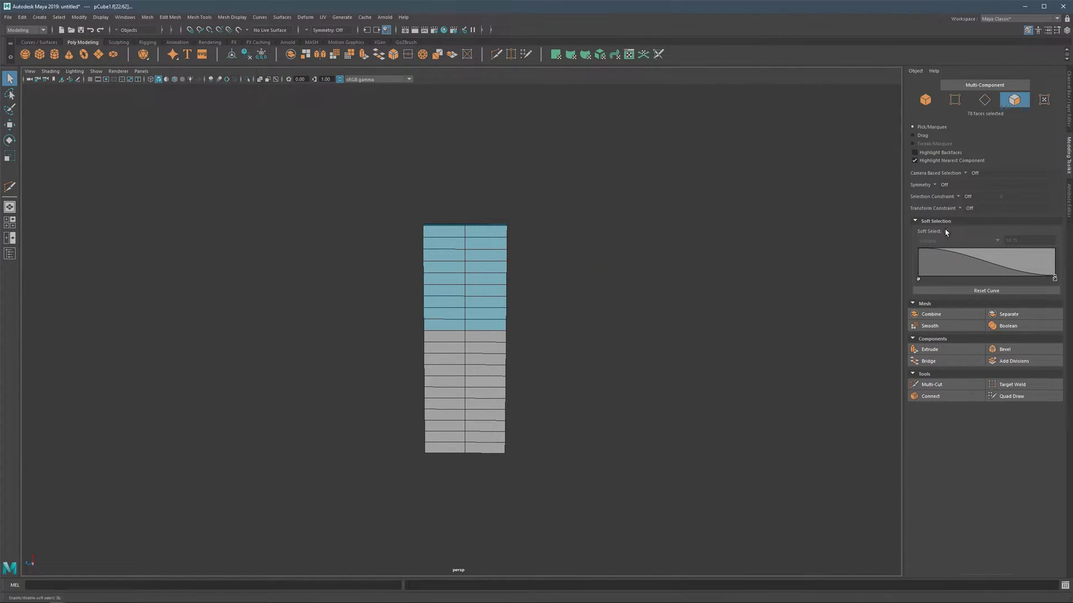
alt+drag(398, 299, 471, 265)
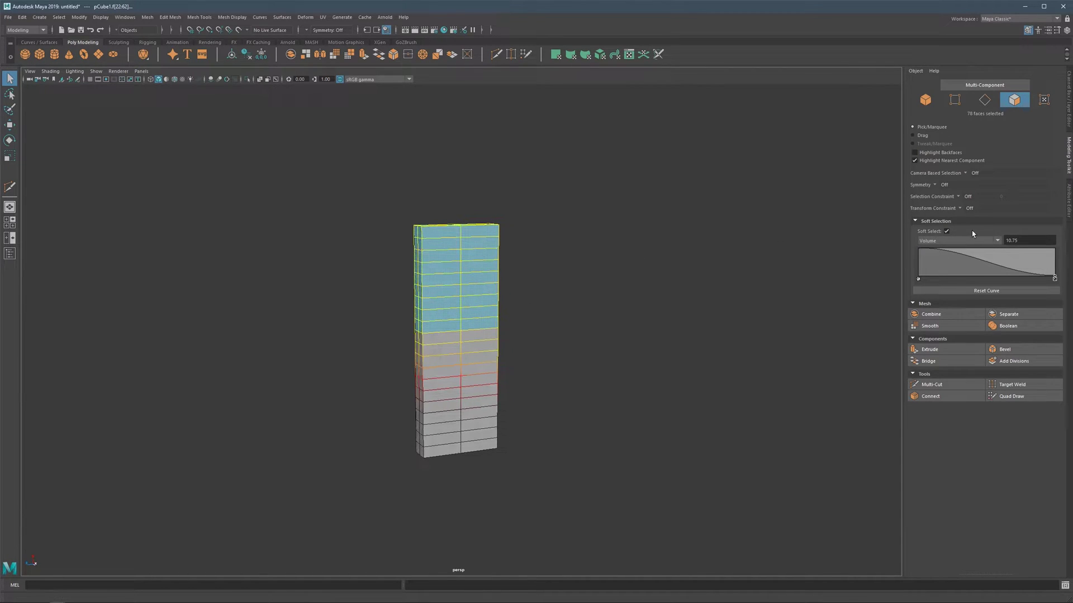
- Try to rotate a single face near the slab's top using soft selection with a falloff of about 13
click(550, 288)
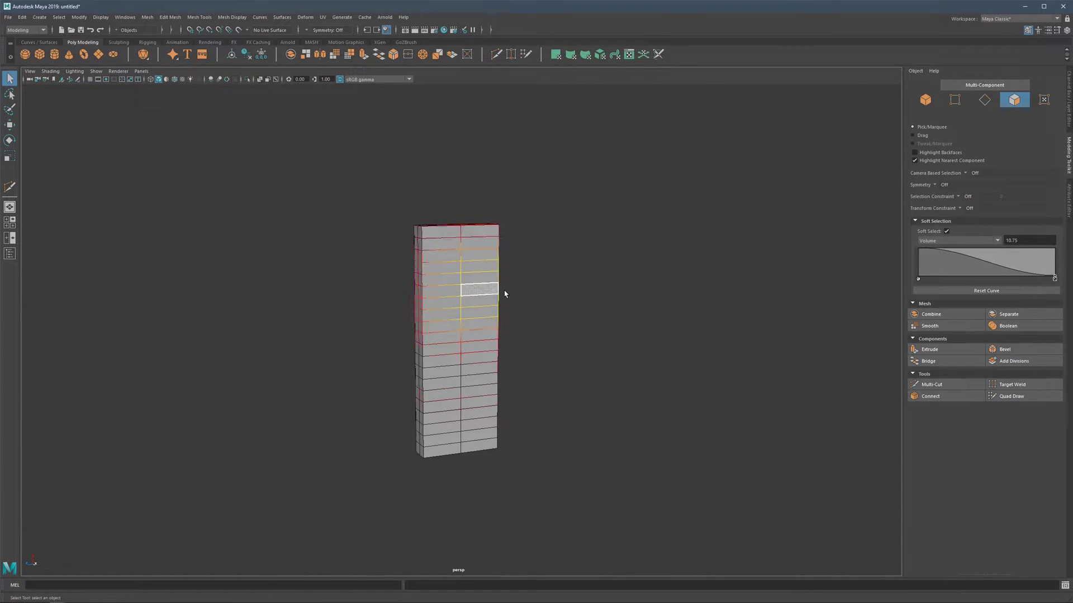
click(449, 245)
key(b)
mouse_move(451, 247)
mouse_down()
mouse_move(481, 248)
mouse_move(453, 248)
mouse_move(470, 247)
mouse_up()
click(451, 257)
key(e)
drag(476, 269, 474, 259)
key(ctrl+z)
- Select the four top faces of the slab and rotate them around the vertical axis with soft selection
mouse_move(469, 209)
alt+mouse_down()
mouse_move(470, 232)
mouse_move(447, 206)
mouse_move(467, 229)
mouse_move(476, 225)
alt+mouse_up()
key(q)
click(466, 225)
shift+click(466, 231)
shift+click(452, 236)
shift+click(448, 229)
key(e)
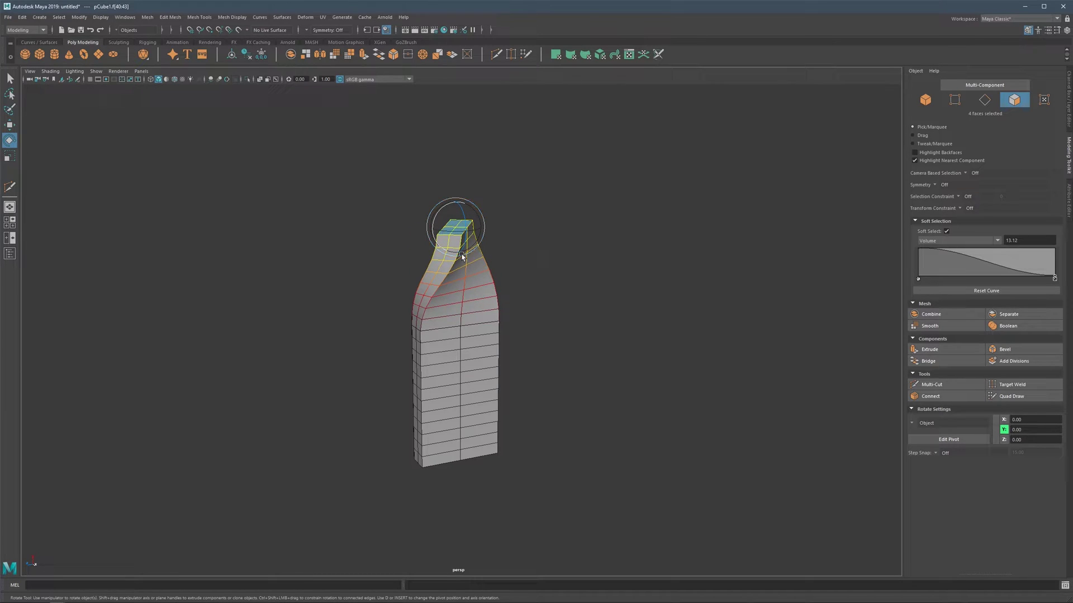
- Undo the top faces' rotation and widen the soft-selection falloff to about 19.7
key(ctrl+z)
key(b)
mouse_move(468, 229)
mouse_down()
mouse_move(512, 216)
mouse_move(471, 231)
mouse_move(484, 228)
mouse_up()
double_click(559, 241)
scroll(541, 239, down, 3)
mouse_move(459, 290)
alt+mouse_down()
mouse_move(529, 283)
mouse_move(441, 286)
alt+mouse_up()
scroll(460, 283, up, 2)
click(464, 285)
- Undo the remaining soft-selection edits to the slab and turn off soft selection
key(ctrl+z)
key(ctrl+z)
key(ctrl+z)
key(ctrl+z)
key(ctrl+z)
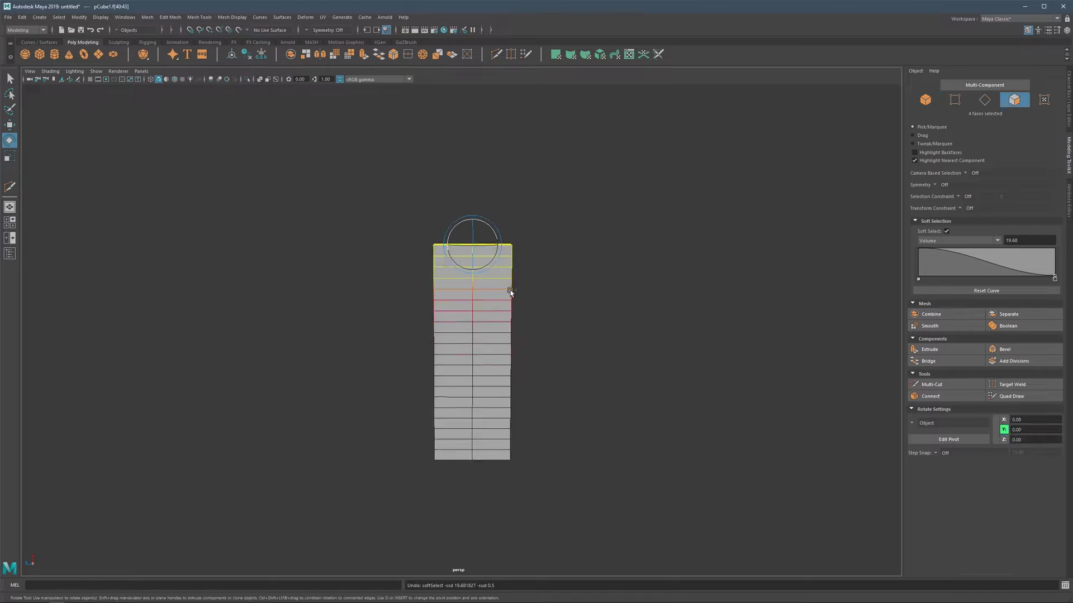
click(947, 231)
scroll(477, 274, up, 2)
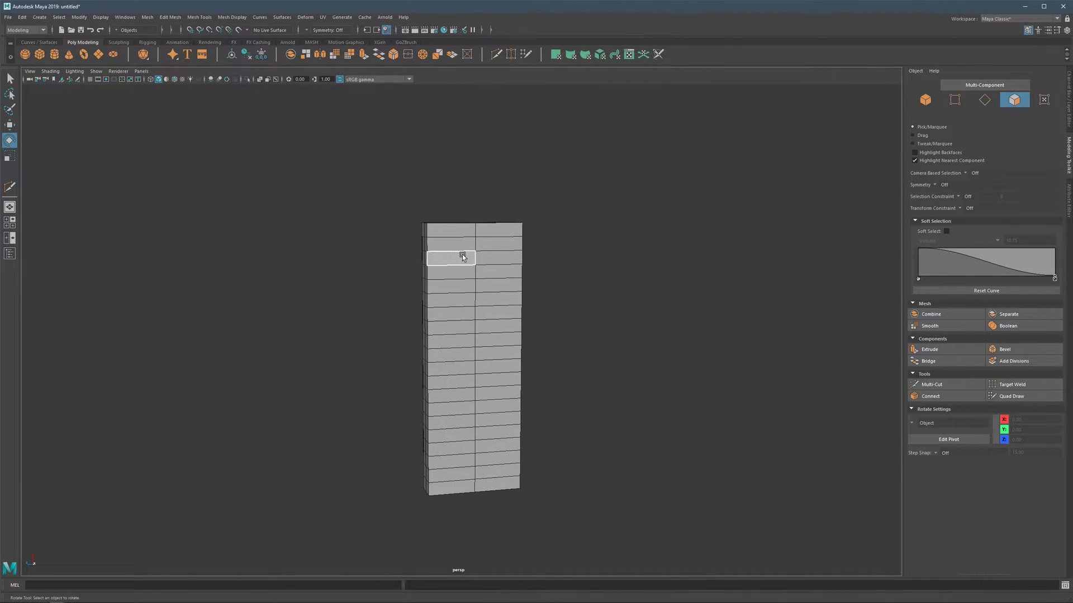
- Return to object mode with the whole slab selected
right_drag(461, 252, 466, 244)
alt+drag(466, 244, 469, 250)
key(q)
alt+middle_drag(491, 237, 471, 232)
alt+drag(484, 261, 468, 259)
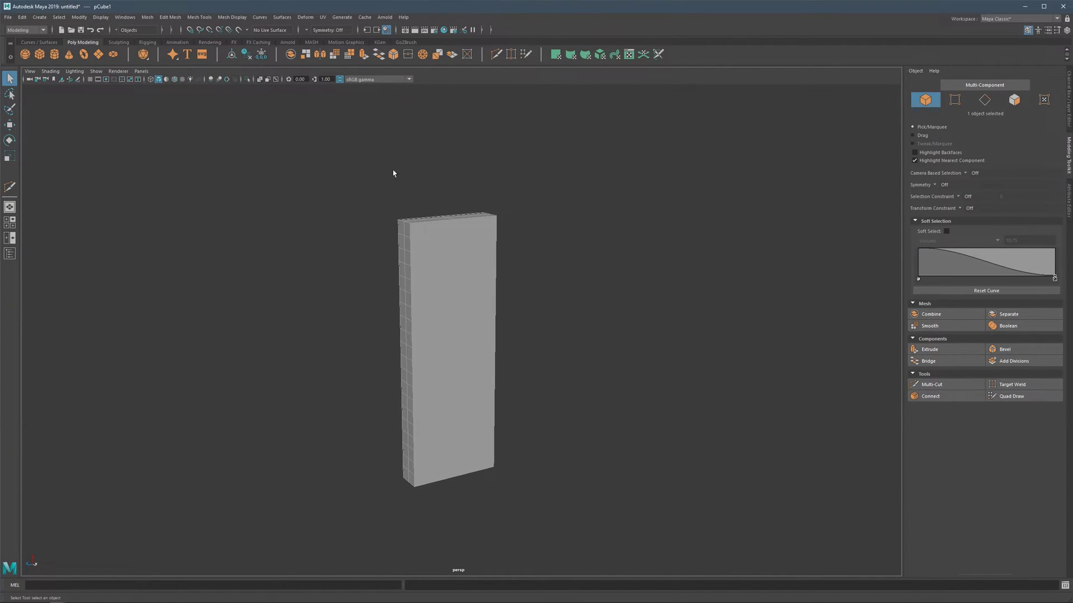
alt+middle_drag(433, 314, 442, 303)
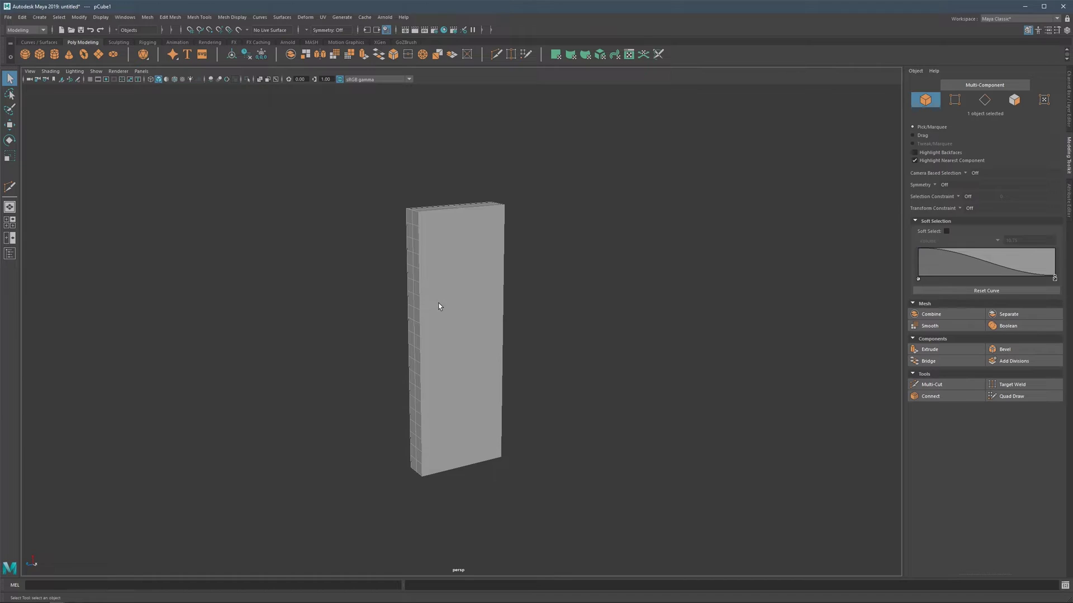
alt+drag(448, 290, 457, 257)
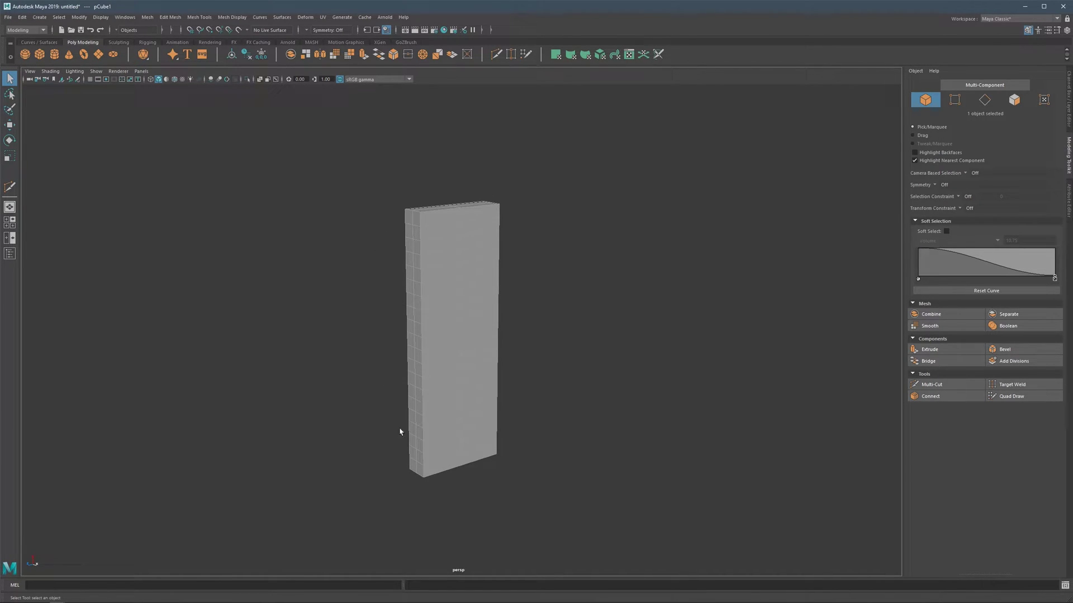
- Select the horizontal edge loop around the slab a few rows below its top
mouse_move(445, 269)
alt+mouse_down()
mouse_move(426, 239)
mouse_move(433, 253)
alt+mouse_up()
key(F10)
double_click(459, 240)
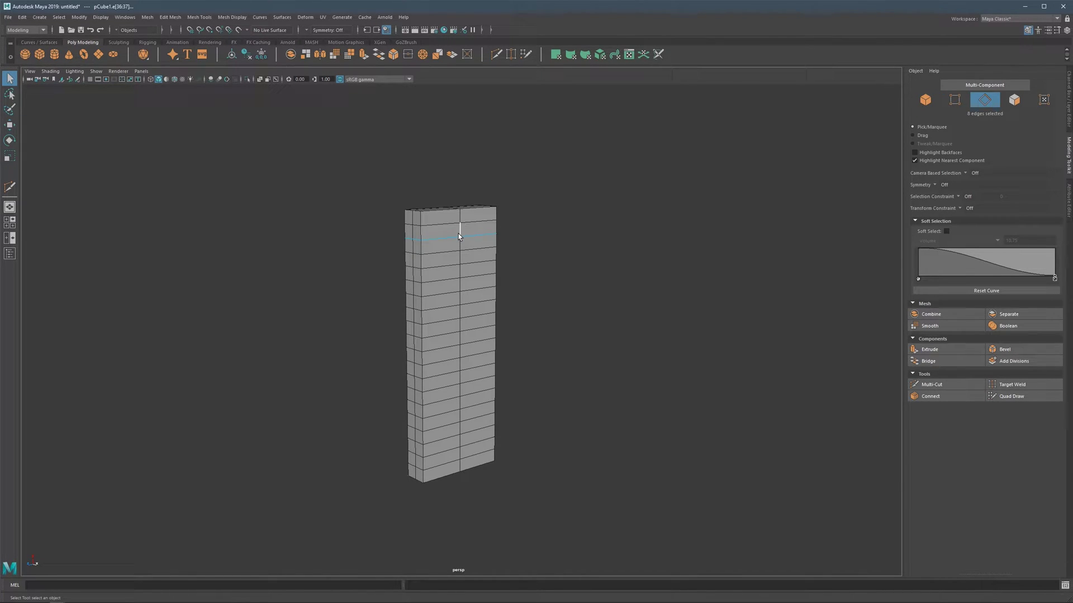
- Return the slab to object mode and reset the Twist deformer's creation options to their defaults
key(F8)
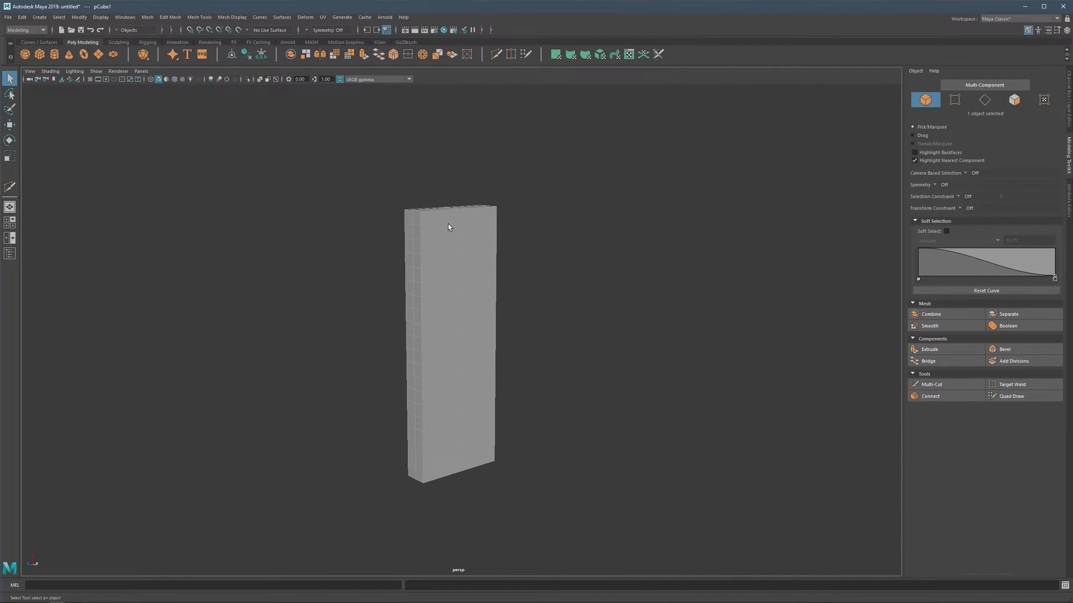
alt+drag(439, 367, 455, 319)
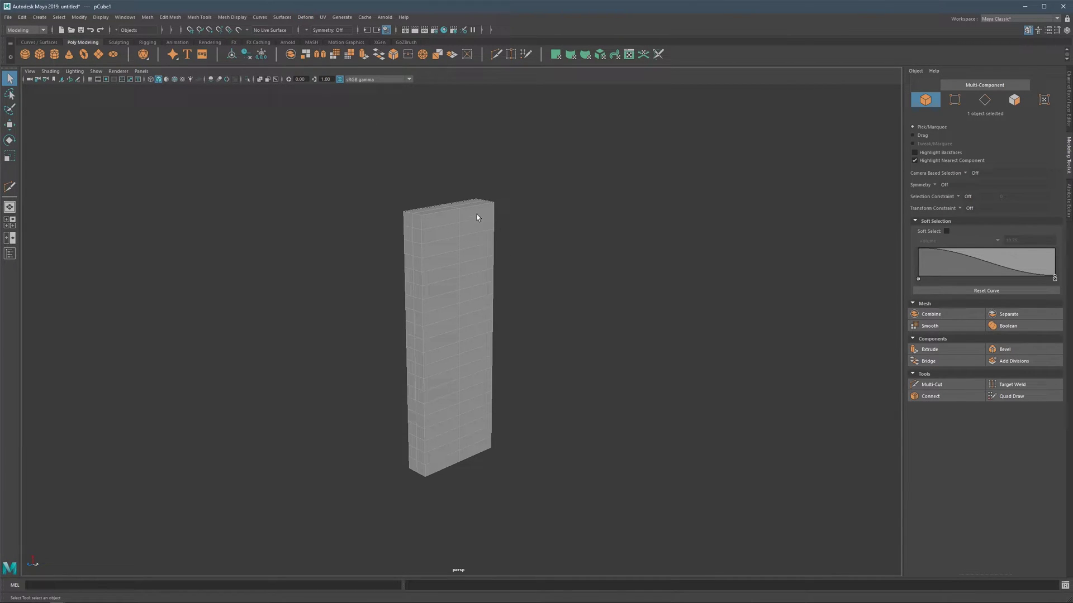
click(305, 17)
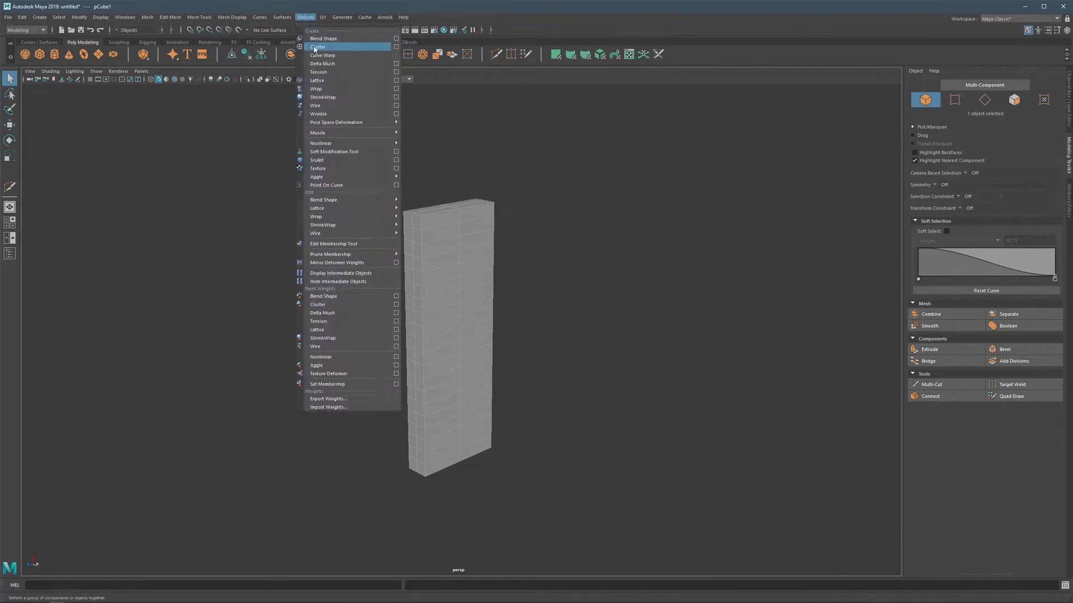
mouse_move(352, 143)
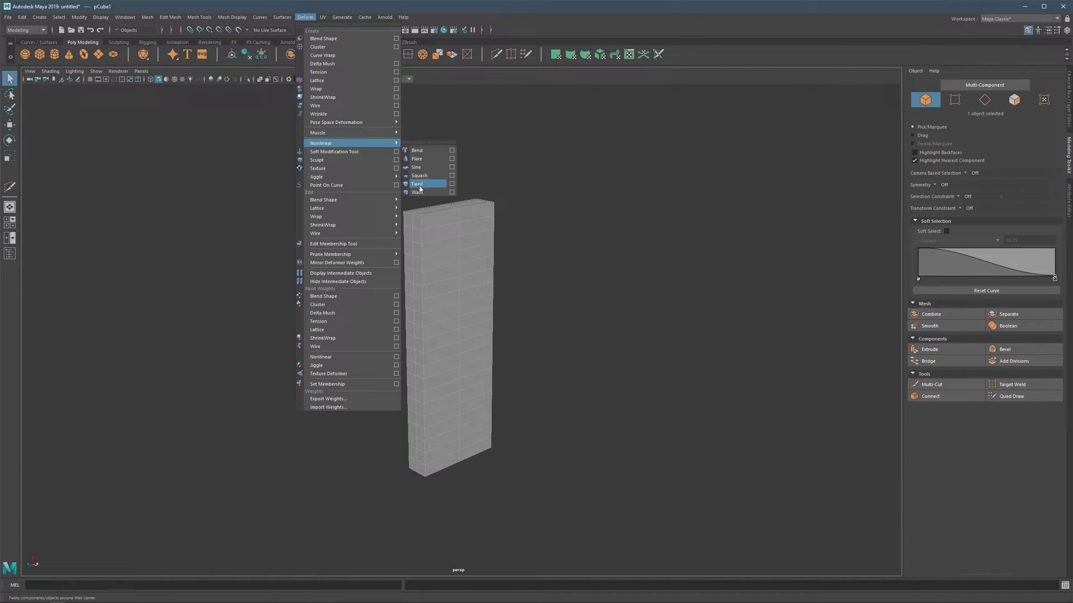
click(451, 184)
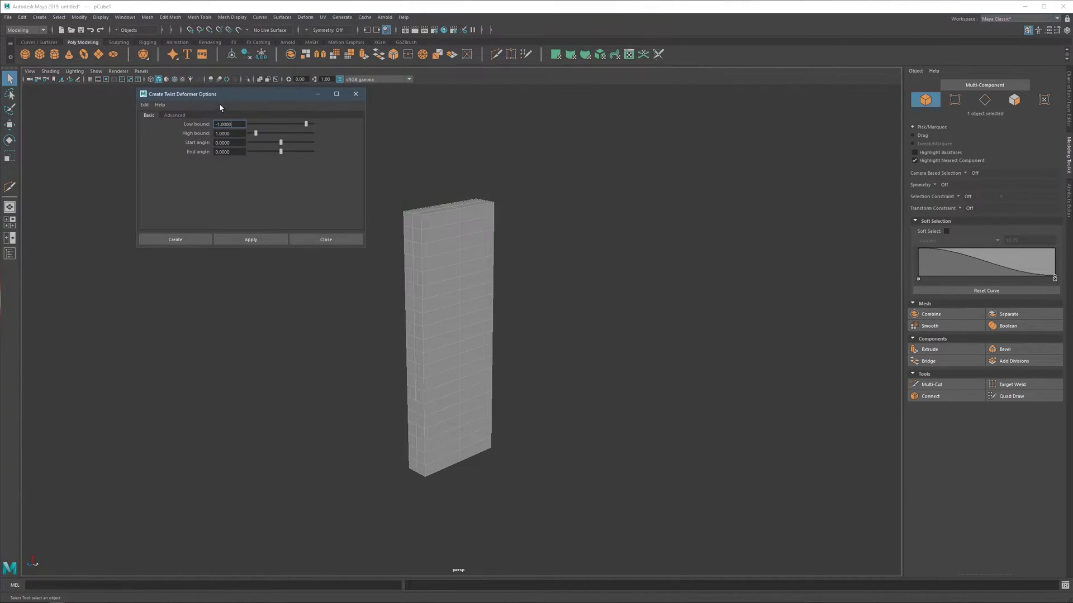
drag(227, 94, 239, 95)
click(157, 107)
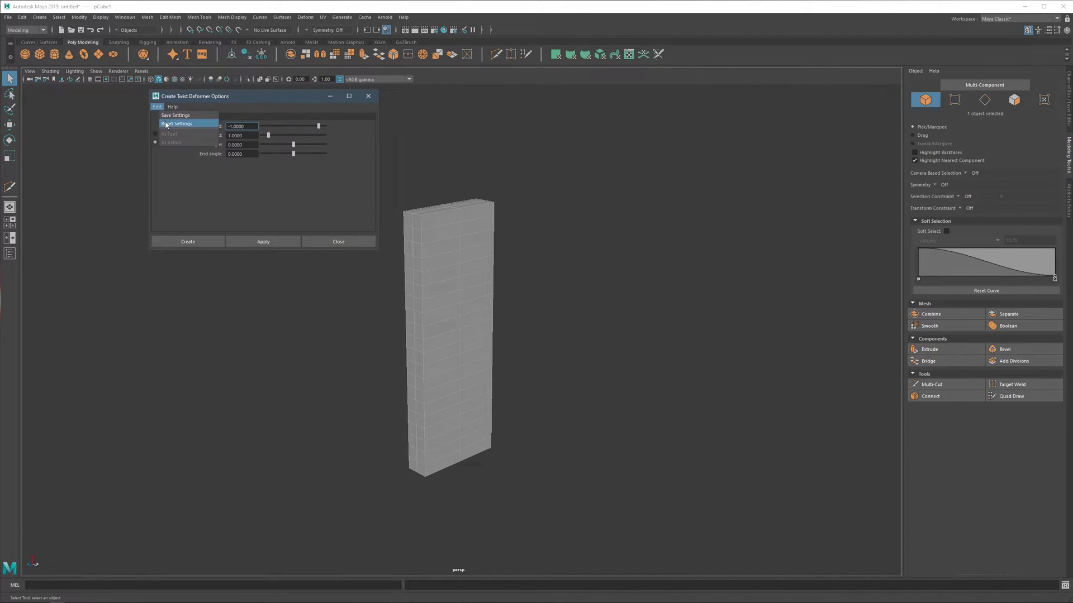
click(178, 123)
click(187, 117)
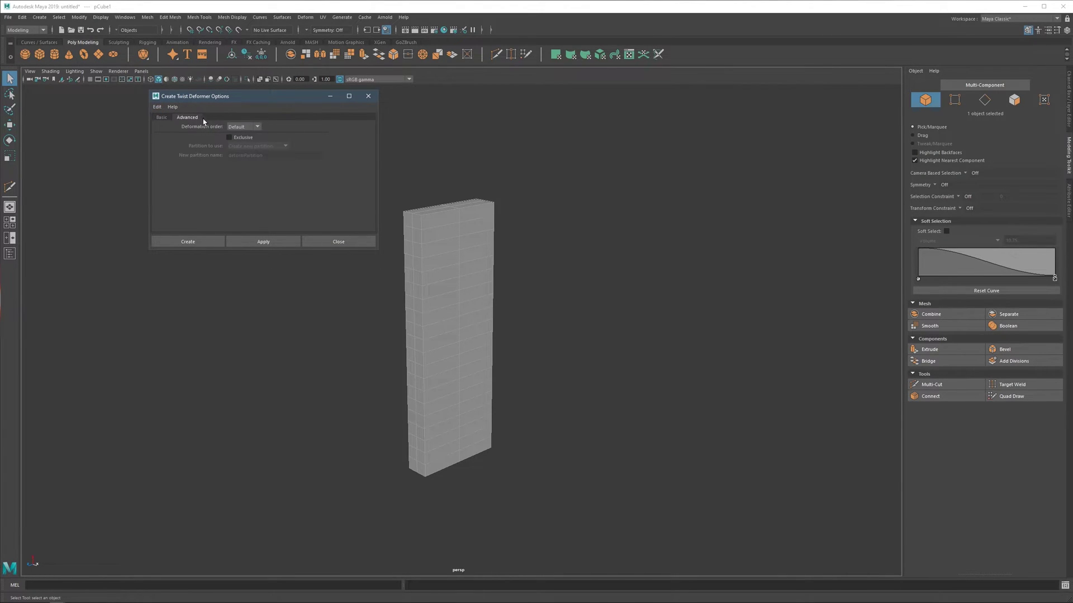
click(165, 117)
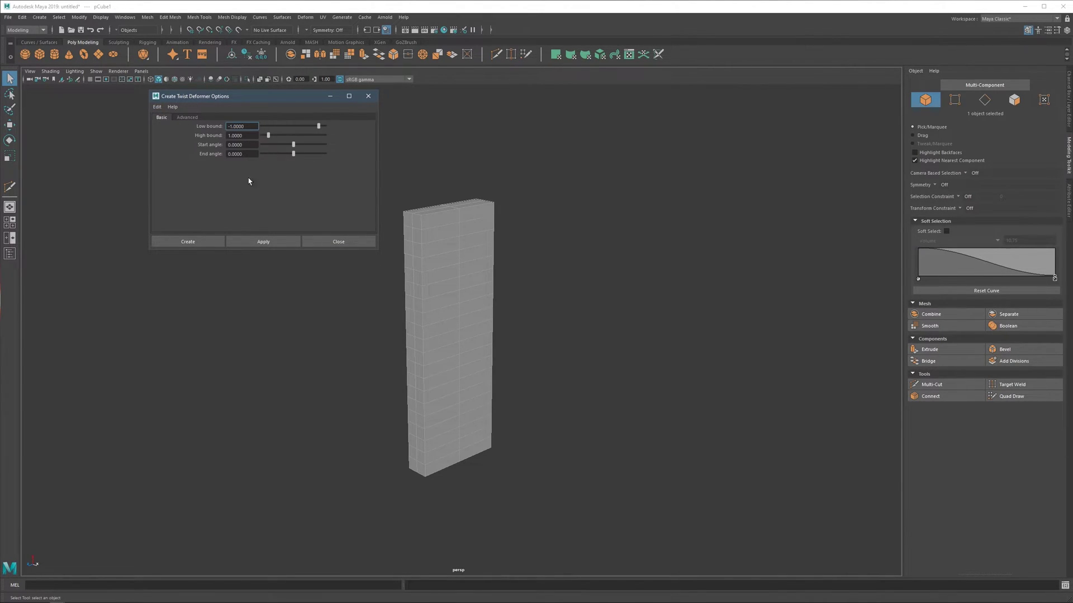
- Create a Twist deformer on the slab with low bound -1, high bound 1 and both angles at 0
click(261, 244)
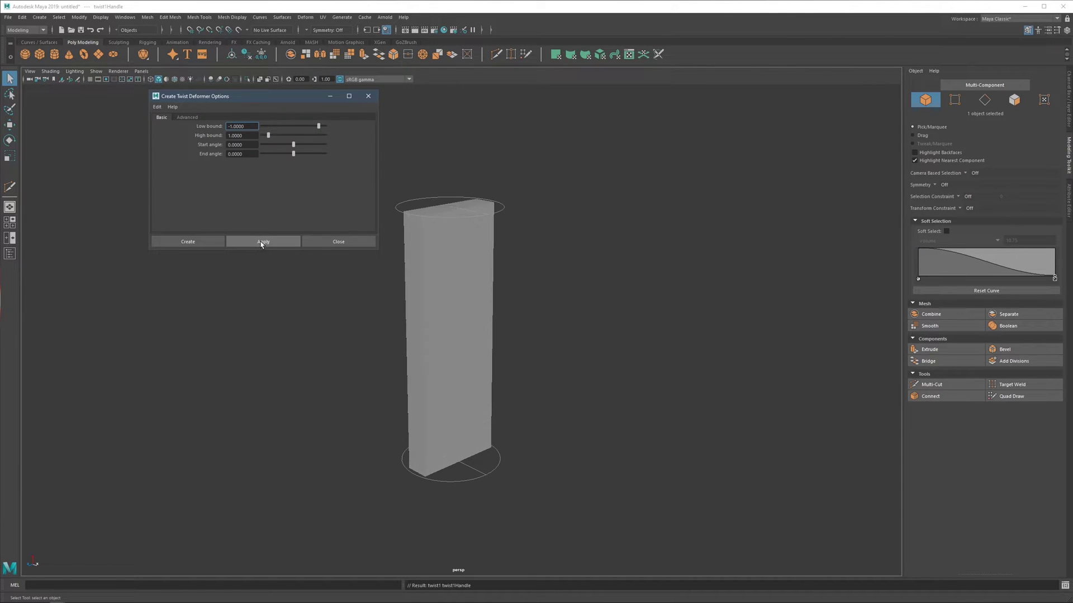
click(342, 242)
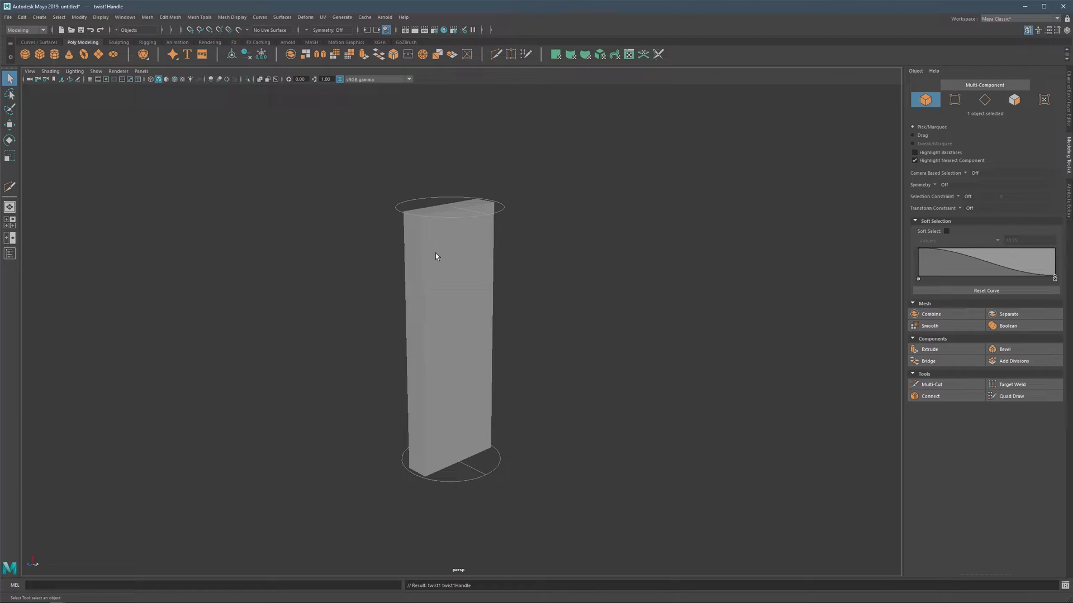
click(496, 211)
- Show the Outliner and undo the creation of the Twist deformer
click(10, 254)
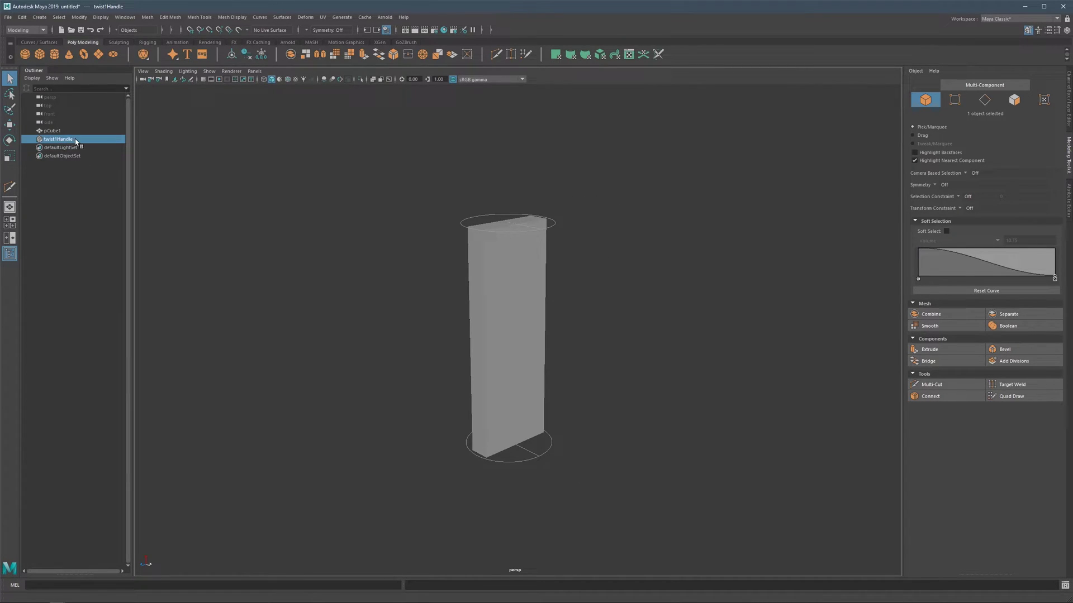
key(ctrl+z)
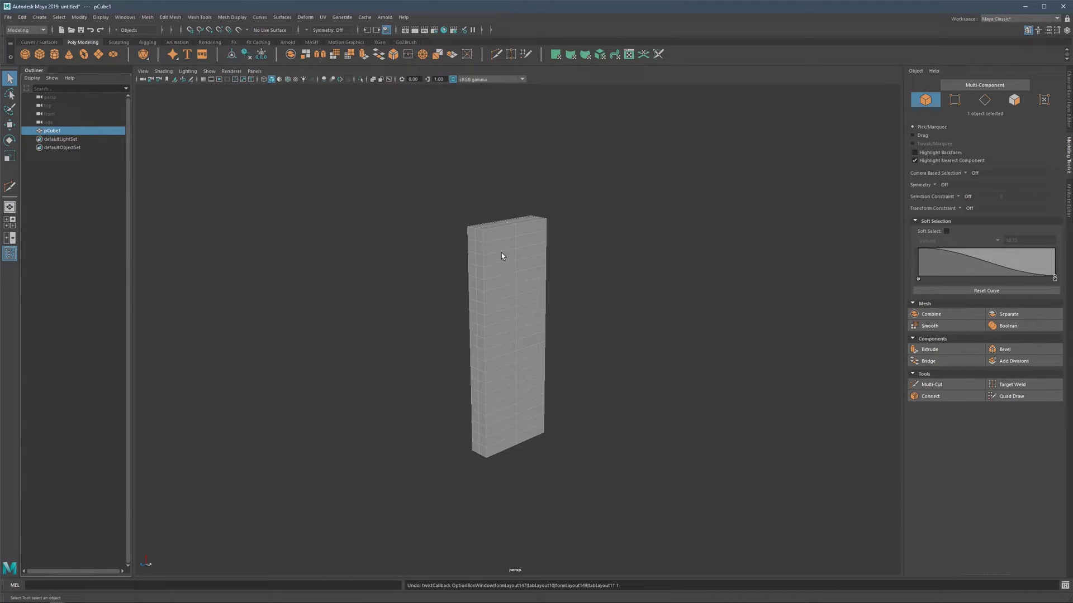
- Create a Twist deformer on the slab with the stored default options and select its handle
click(305, 17)
mouse_move(360, 146)
click(427, 186)
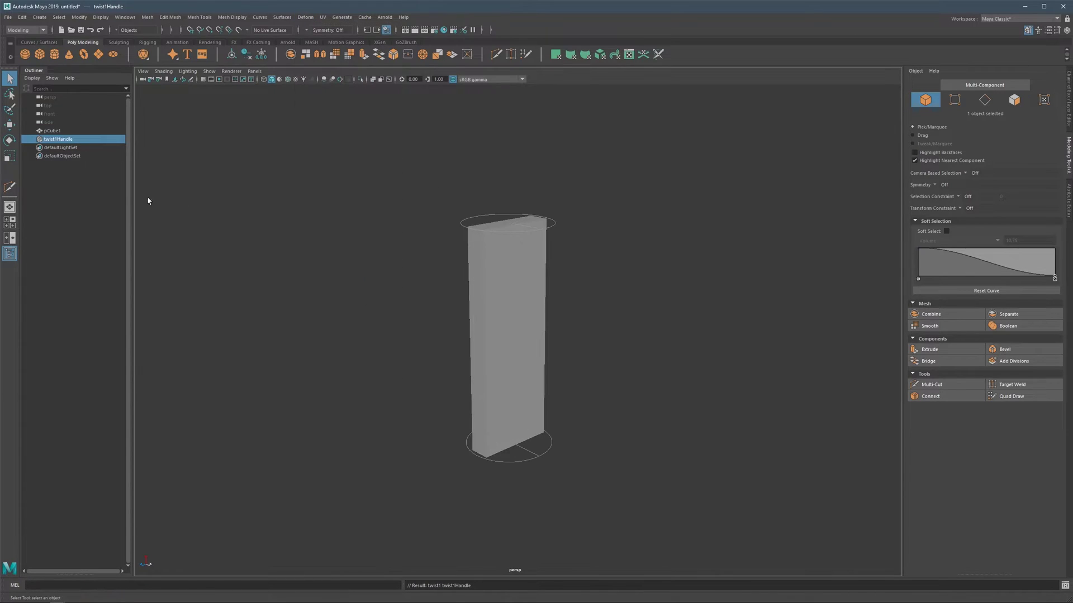
click(58, 141)
click(531, 233)
click(540, 229)
alt+middle_drag(544, 225, 484, 234)
scroll(480, 227, up, 1)
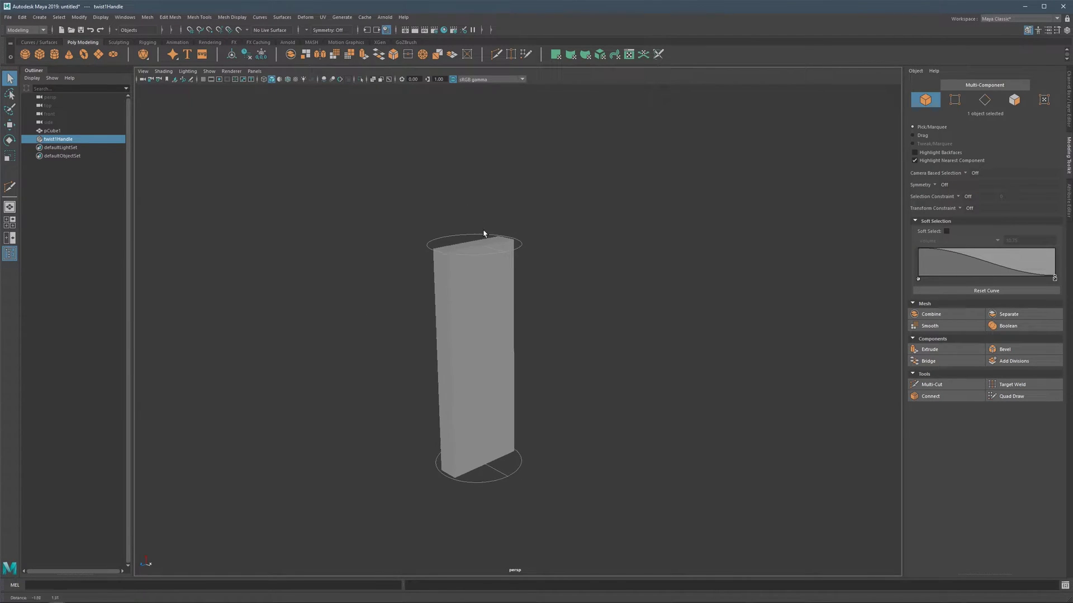
scroll(484, 232, up, 1)
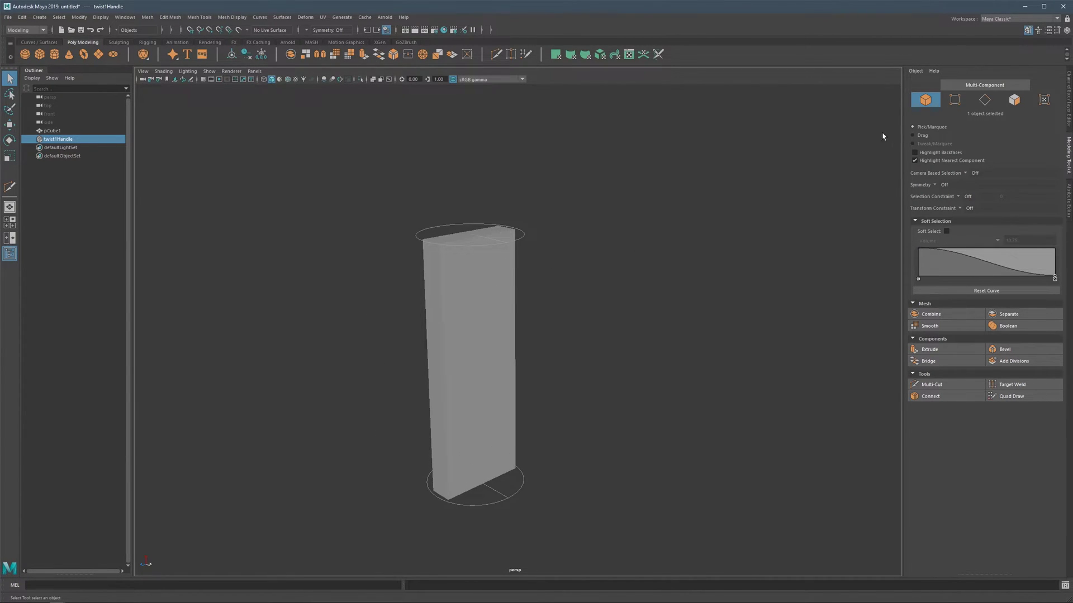
- Examine the twist deformer's inputs in the Channel Box and Attribute Editor, briefly trying its End Angle
click(1069, 90)
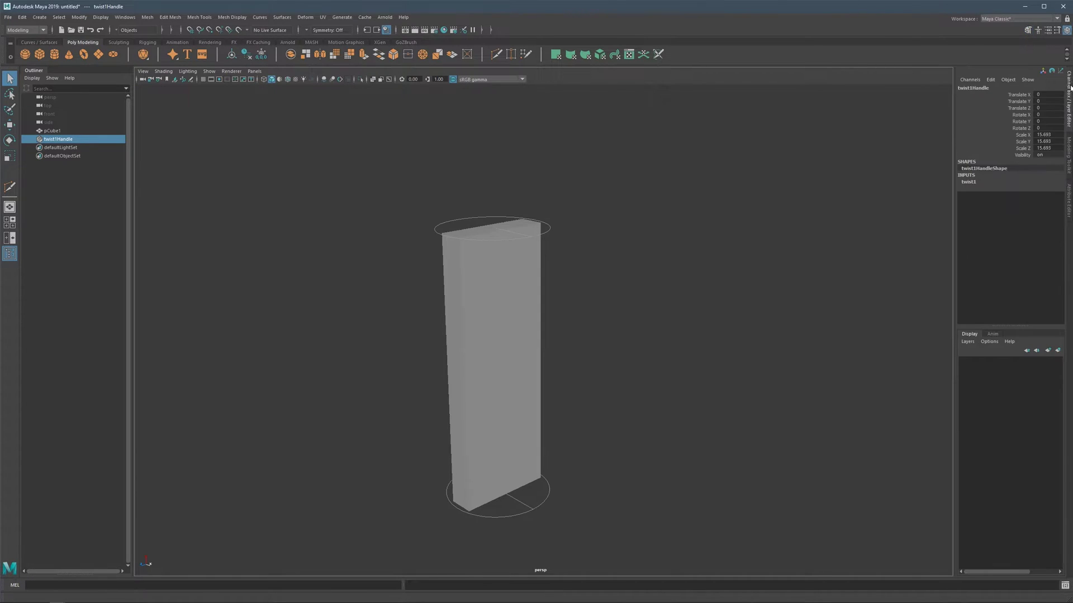
click(968, 182)
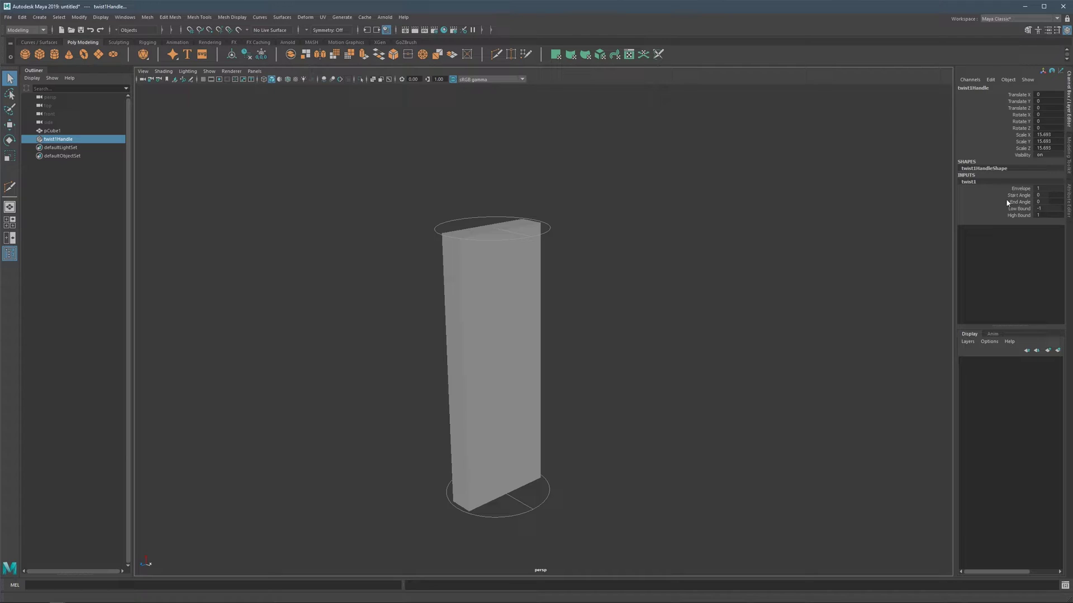
click(1069, 204)
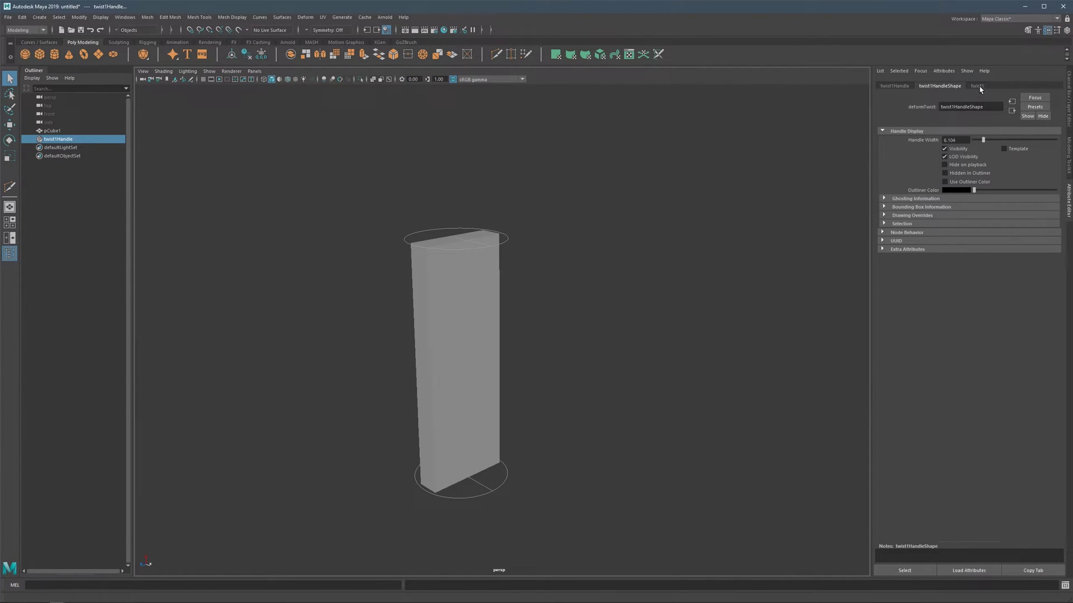
click(978, 87)
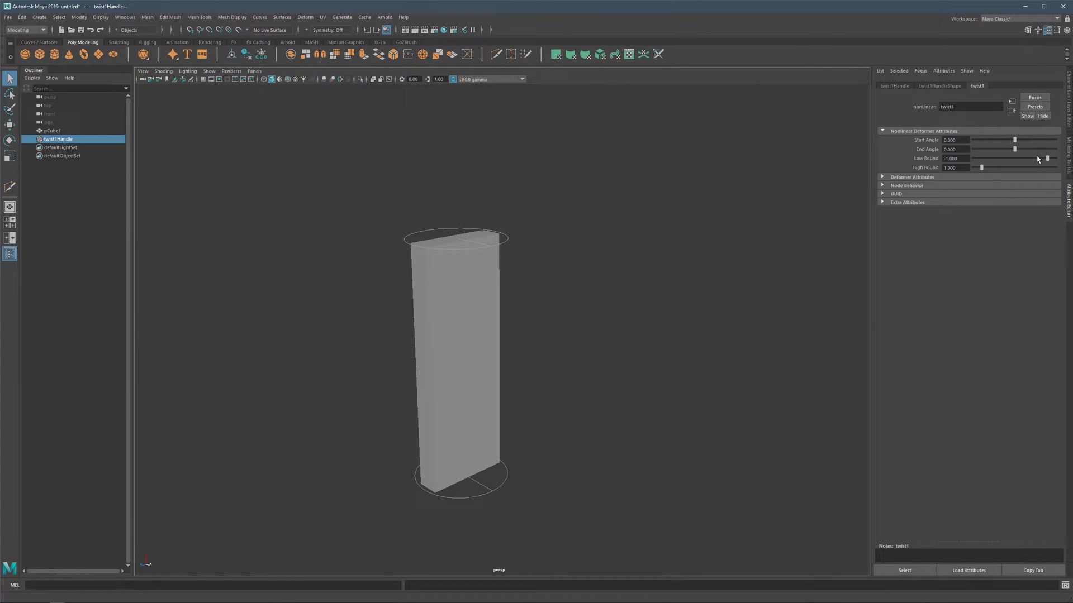
mouse_move(1016, 151)
mouse_down()
mouse_move(1005, 147)
mouse_move(1024, 150)
mouse_move(1014, 150)
mouse_up()
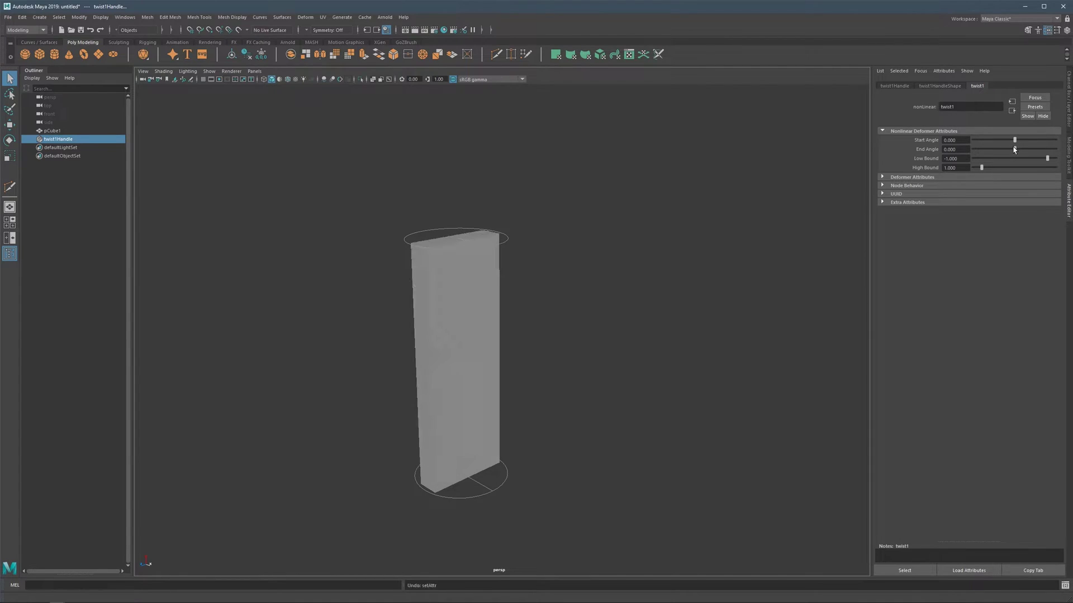
- Turn the twist handle shape's Visibility off and back on
click(944, 87)
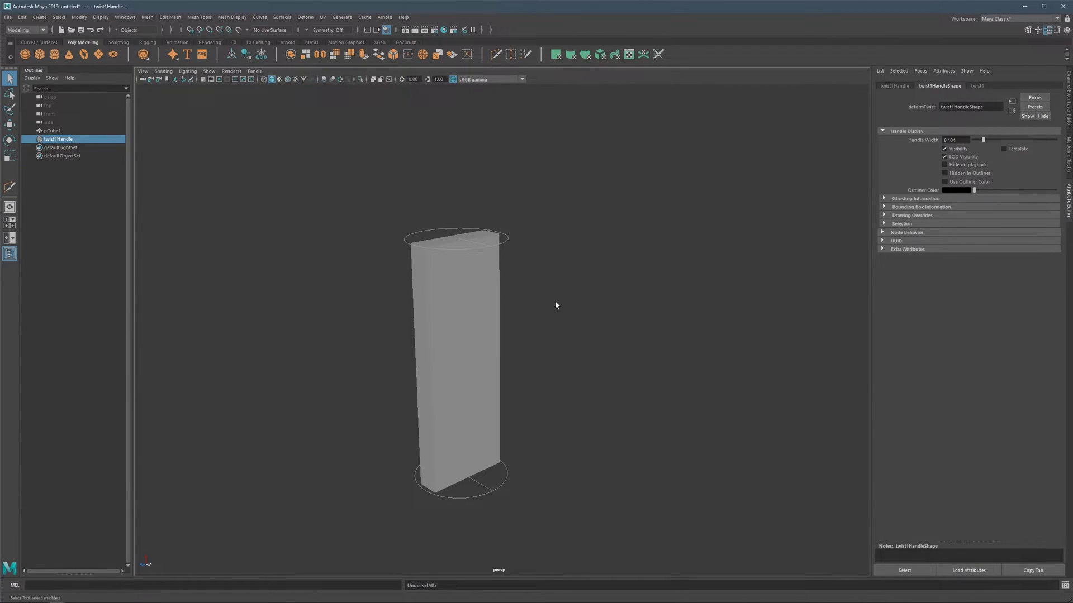
click(944, 149)
click(54, 139)
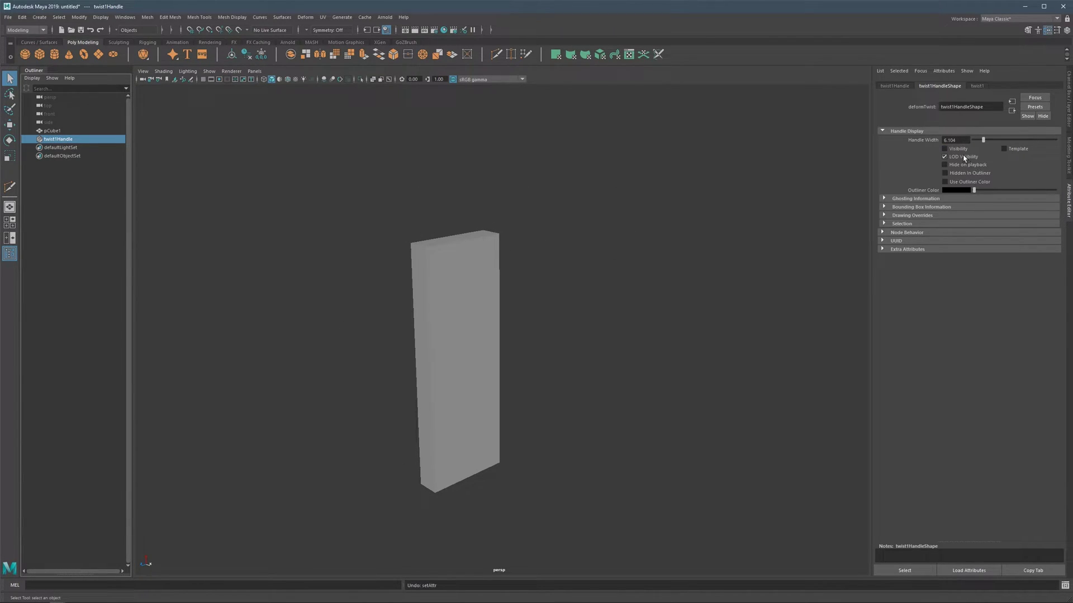
click(958, 149)
- Review the twist handle's transform, shape and nonlinear deformer attributes one after another
click(894, 87)
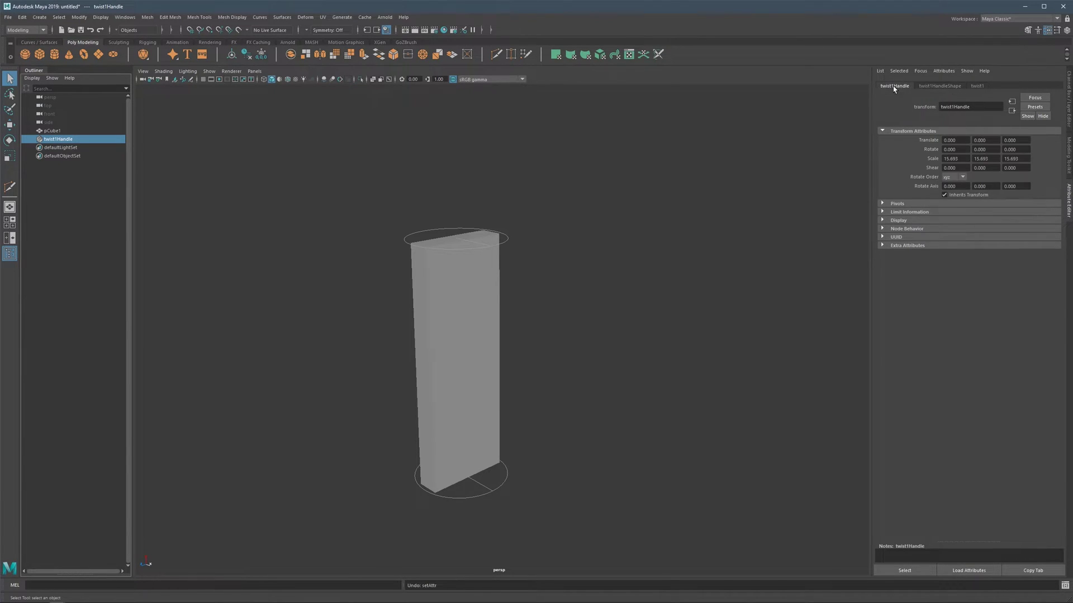
click(935, 87)
click(977, 86)
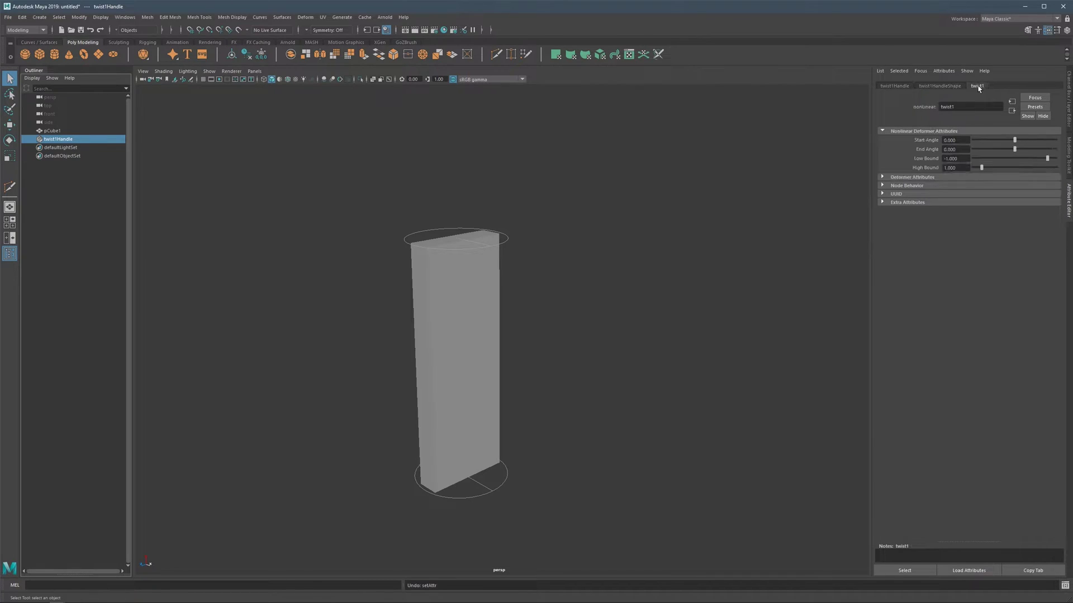
- Try a small change to the twist deformer's Start Angle and undo it
scroll(451, 283, up, 3)
click(485, 217)
scroll(568, 225, down, 4)
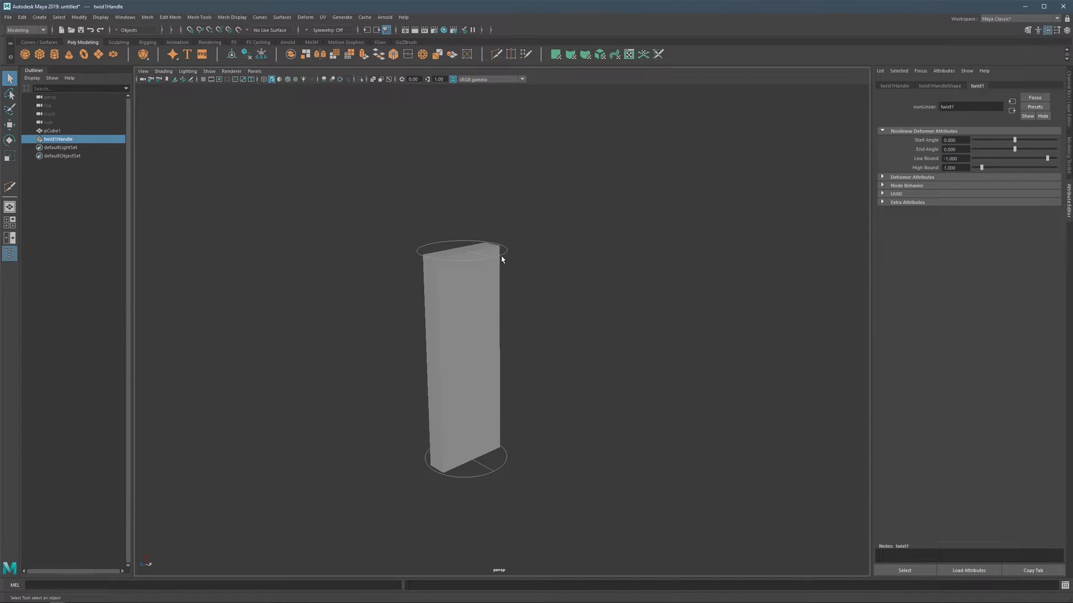
alt+drag(484, 266, 483, 251)
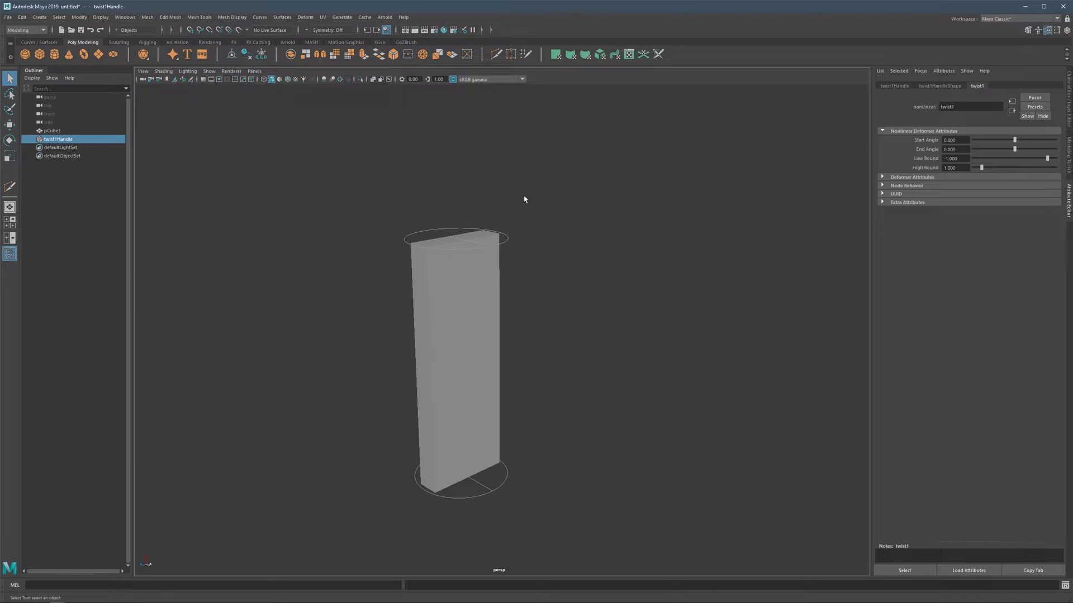
drag(1013, 141, 1006, 142)
key(ctrl+z)
- Hide the Attribute Editor and activate the Show Manipulator Tool on the twist handle
click(1068, 197)
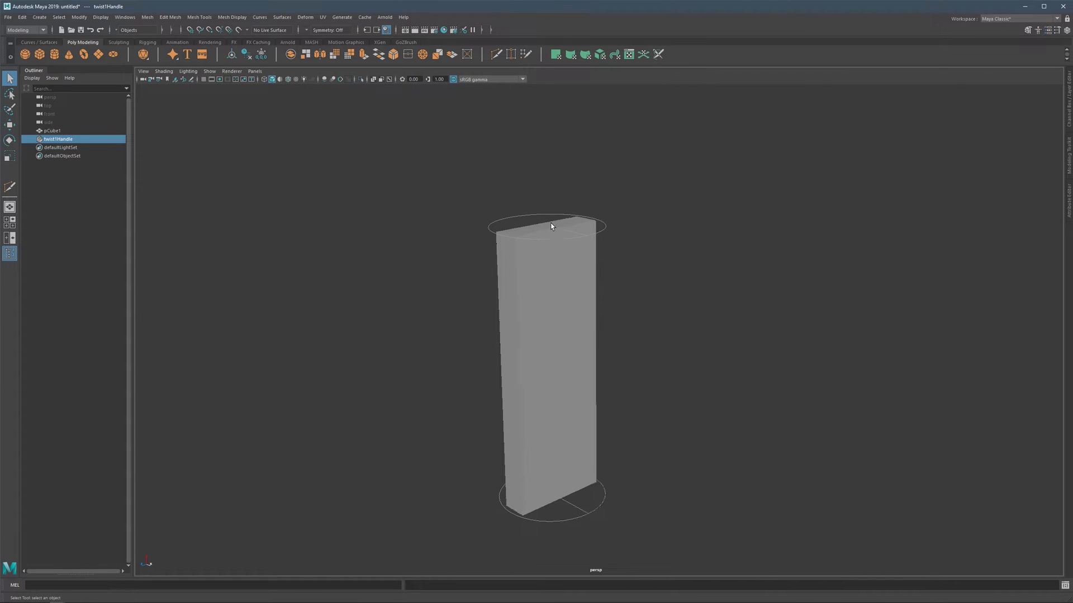
alt+middle_drag(560, 226, 512, 233)
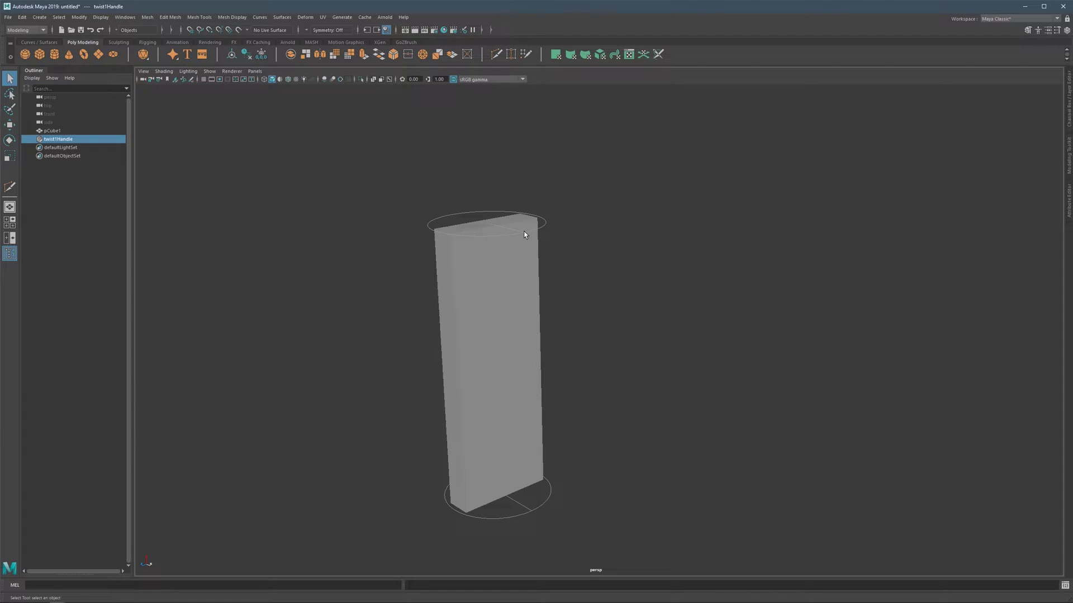
key(t)
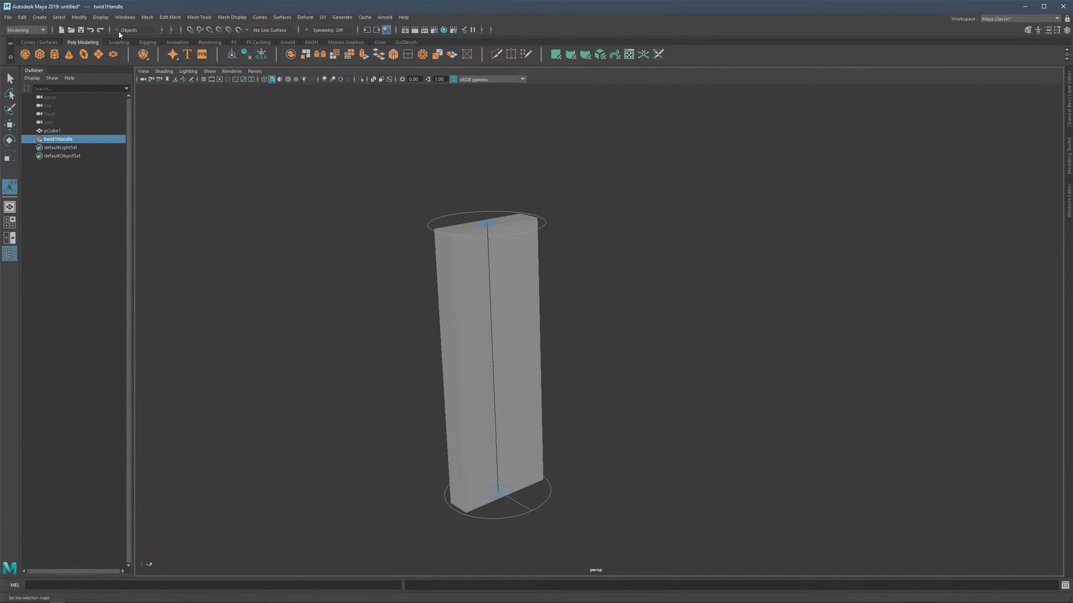
- Look up the Show Manipulator Tool among the transformation tools and find its hotkey by searching the Hotkey Editor for "show"
click(79, 18)
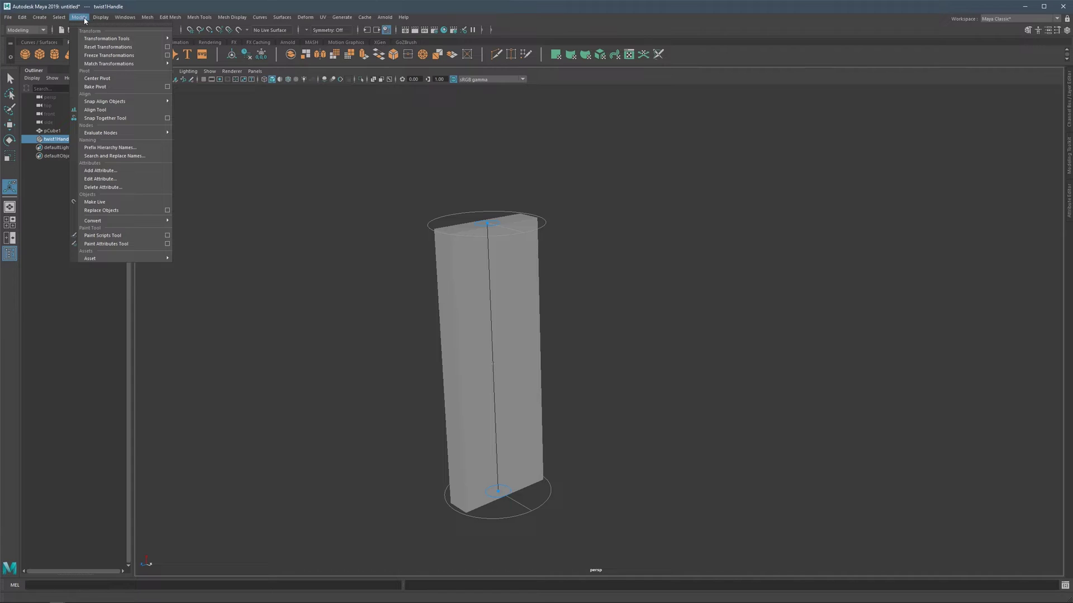
mouse_move(99, 40)
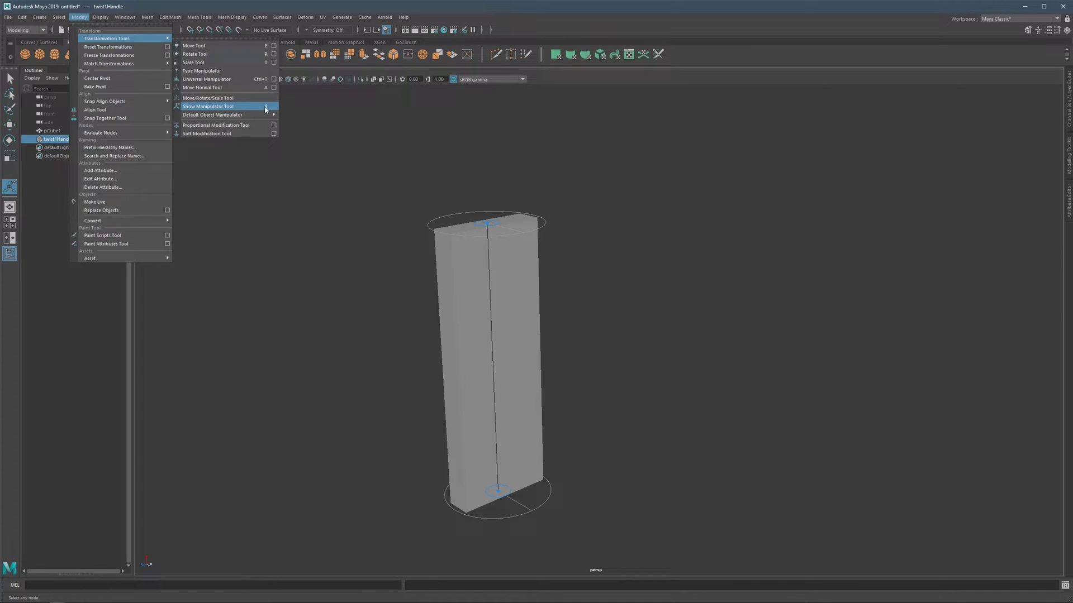
mouse_move(125, 17)
mouse_move(147, 98)
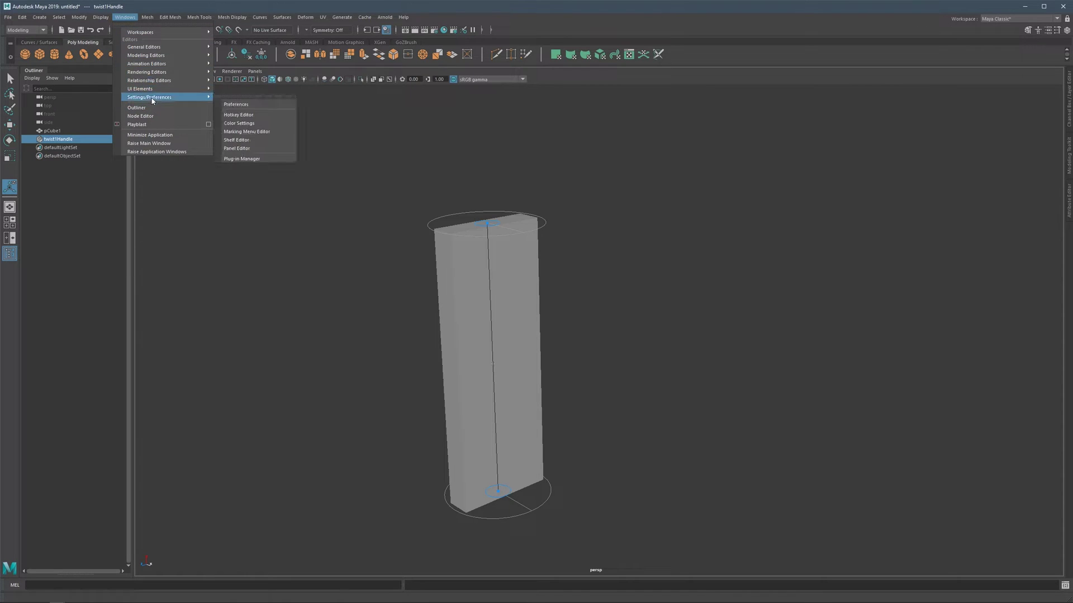
click(247, 114)
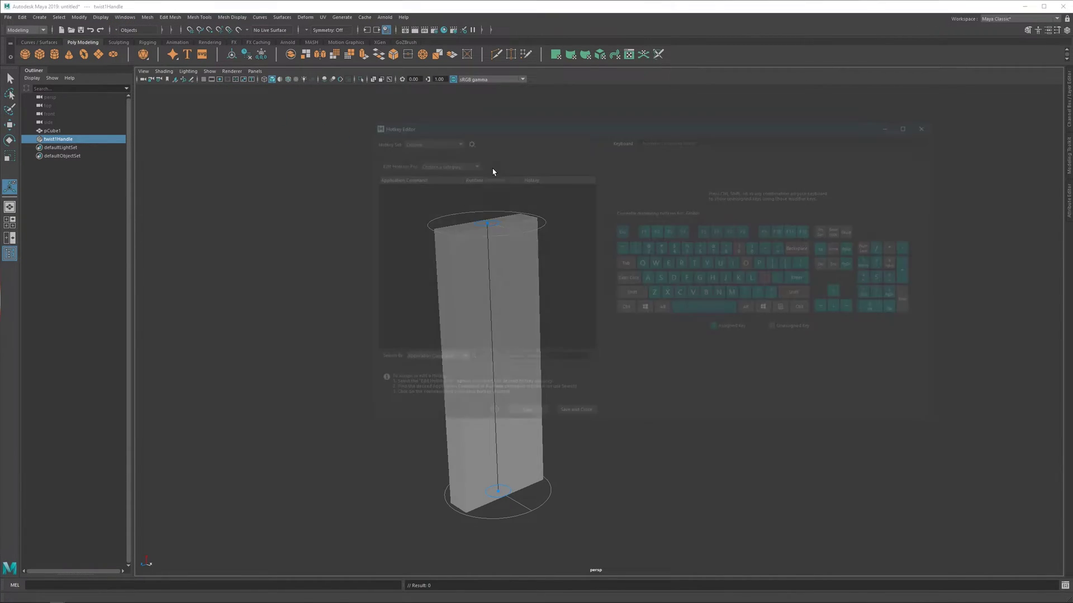
click(482, 358)
text(sho)
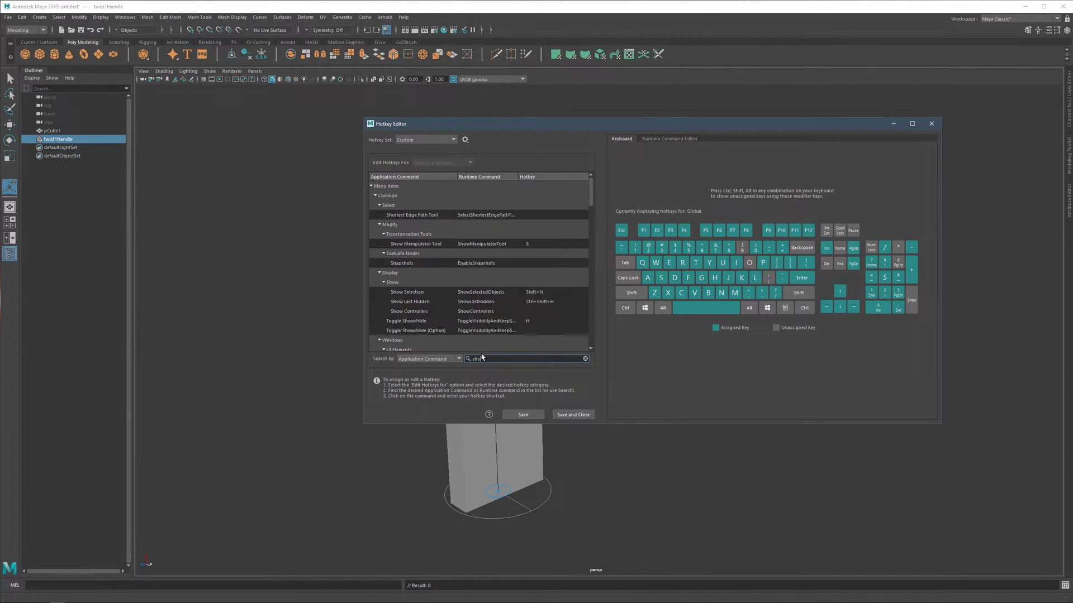
text(w)
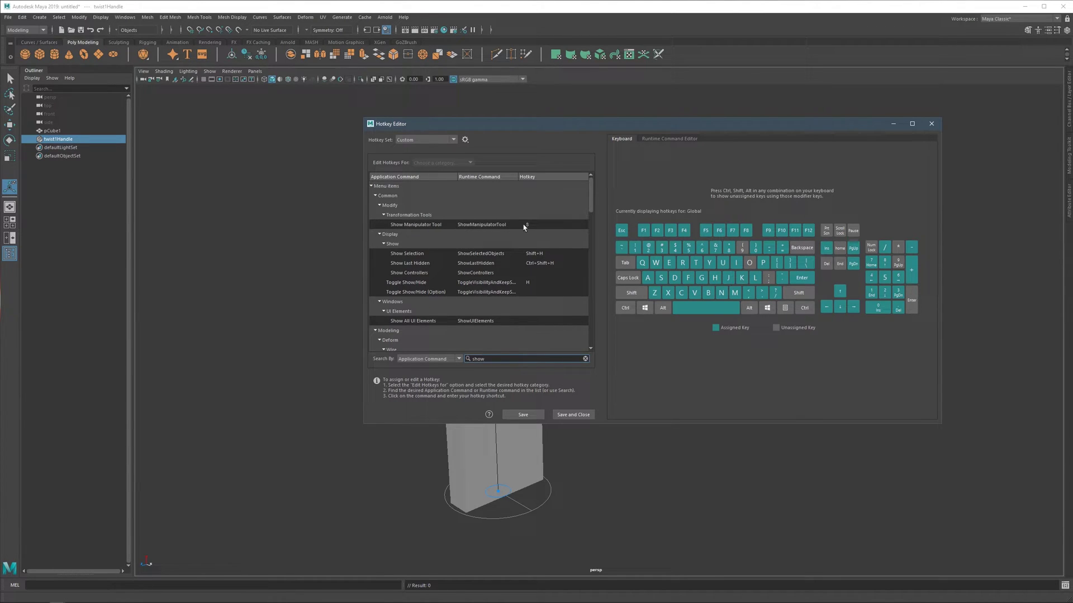
- Check the hotkey assigned to the Show Manipulator Tool, close the Hotkey Editor and show the twist handle's manipulator
click(537, 225)
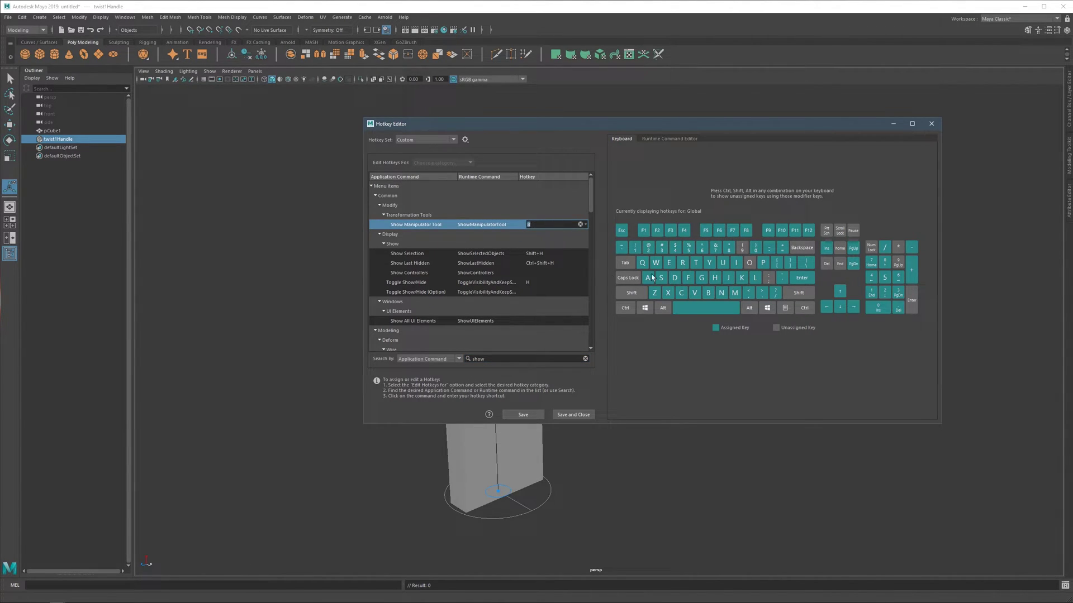
click(931, 124)
key(8)
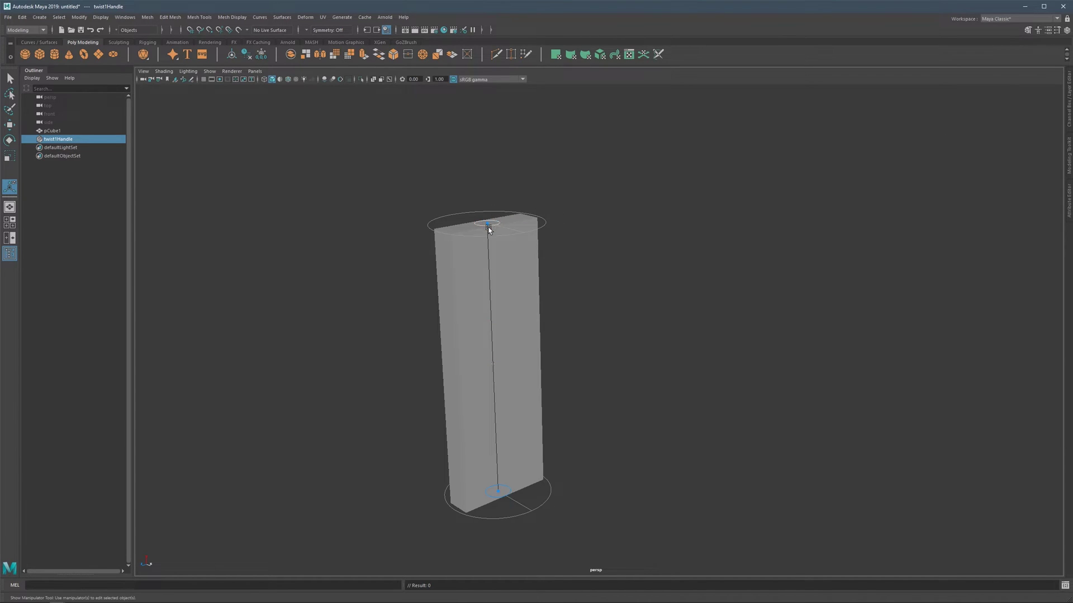
mouse_move(493, 268)
alt+mouse_down()
mouse_move(503, 275)
mouse_move(495, 283)
alt+mouse_up()
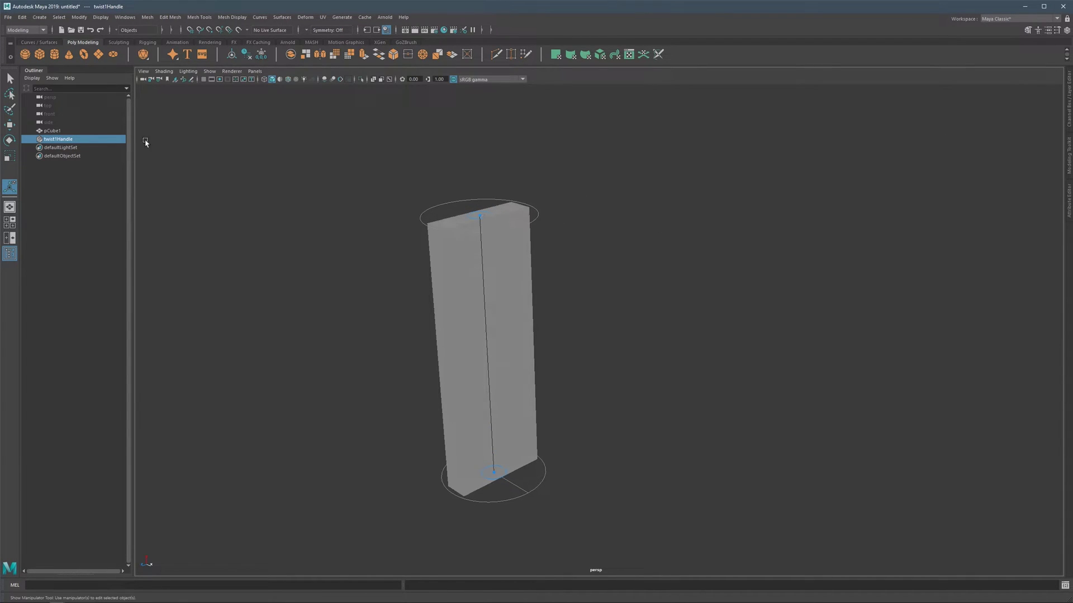
- Try twisting the slab and moving the deformer's upper bound with the twist manipulator, and undo the last changes
drag(486, 221, 492, 174)
alt+drag(444, 204, 533, 256)
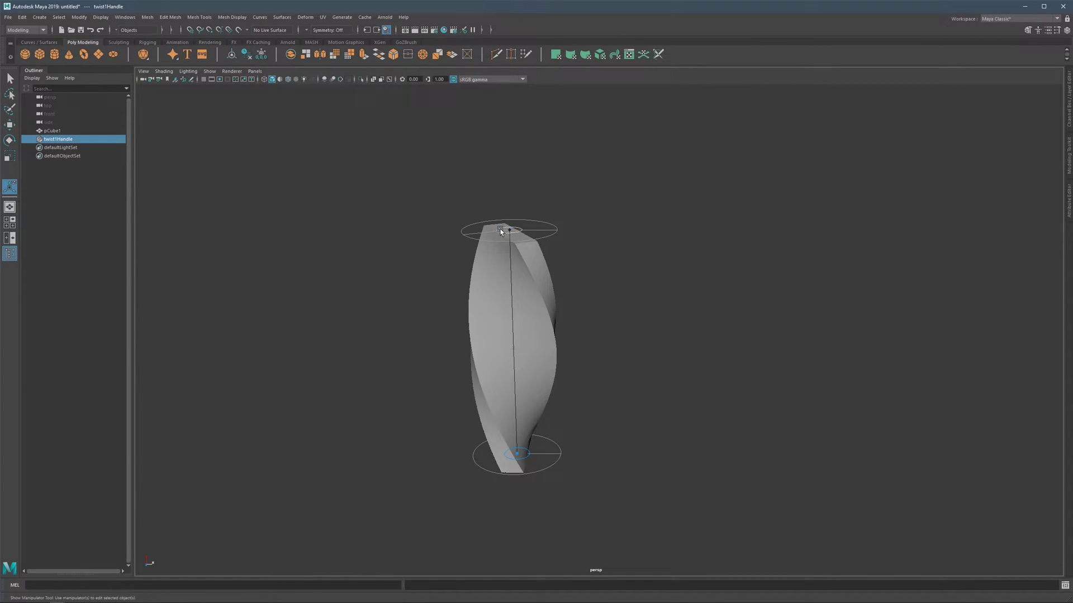
scroll(514, 246, up, 2)
alt+middle_drag(514, 245, 497, 224)
mouse_move(497, 225)
alt+mouse_down()
mouse_move(497, 211)
mouse_move(516, 218)
alt+mouse_up()
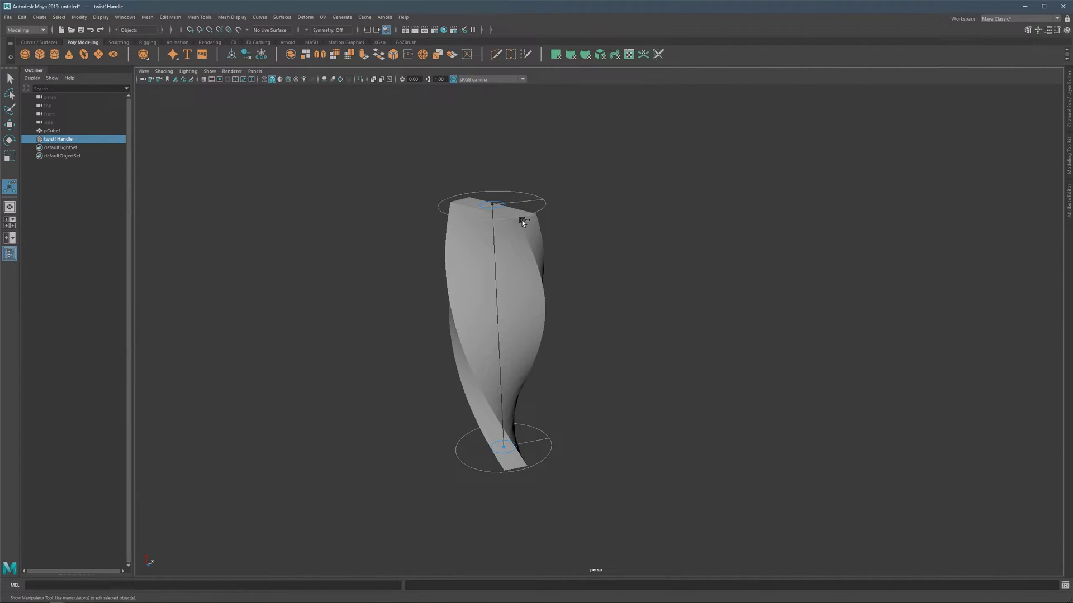
key(ctrl+z)
key(ctrl+z)
key(ctrl+z)
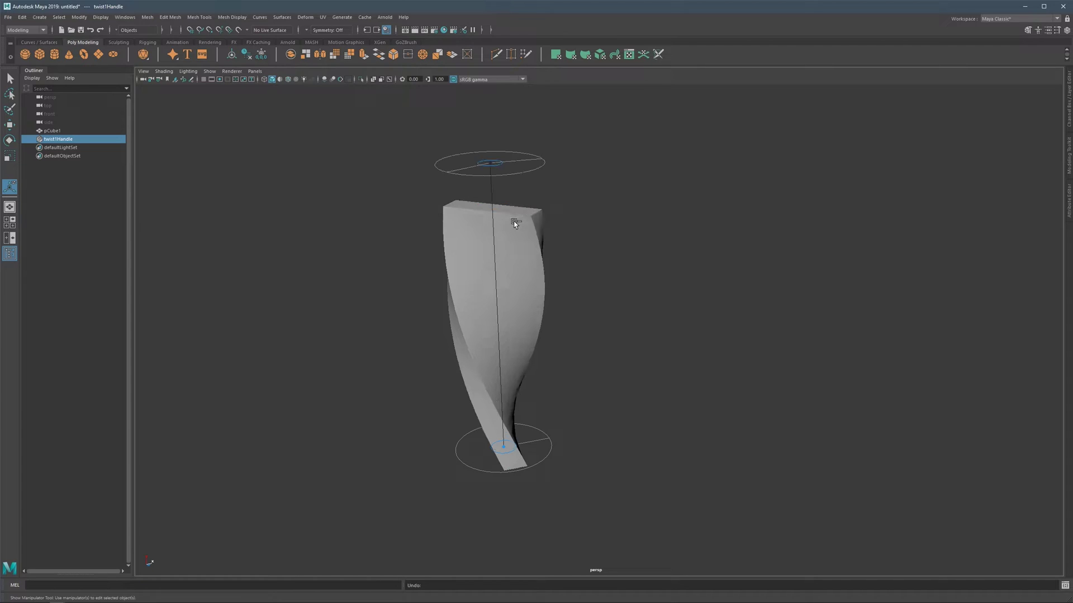
key(ctrl+z)
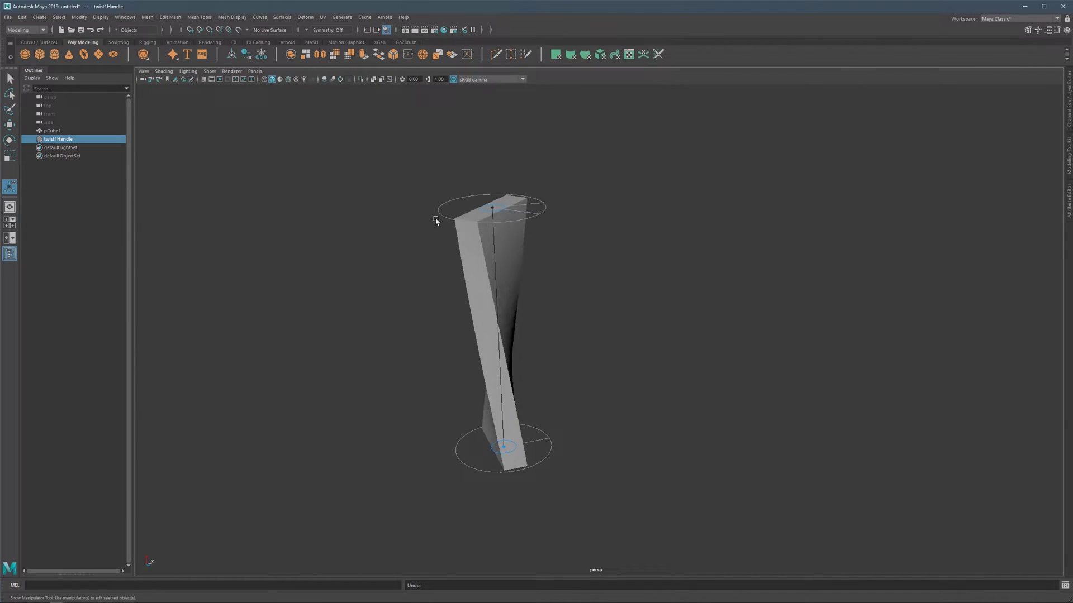
- Delete the twist deformer's handle and select the slab
key(Delete)
alt+drag(522, 253, 559, 262)
click(470, 271)
alt+drag(456, 270, 525, 242)
alt+middle_drag(515, 223, 515, 229)
alt+drag(498, 241, 507, 246)
alt+middle_drag(507, 245, 510, 247)
alt+drag(510, 246, 517, 246)
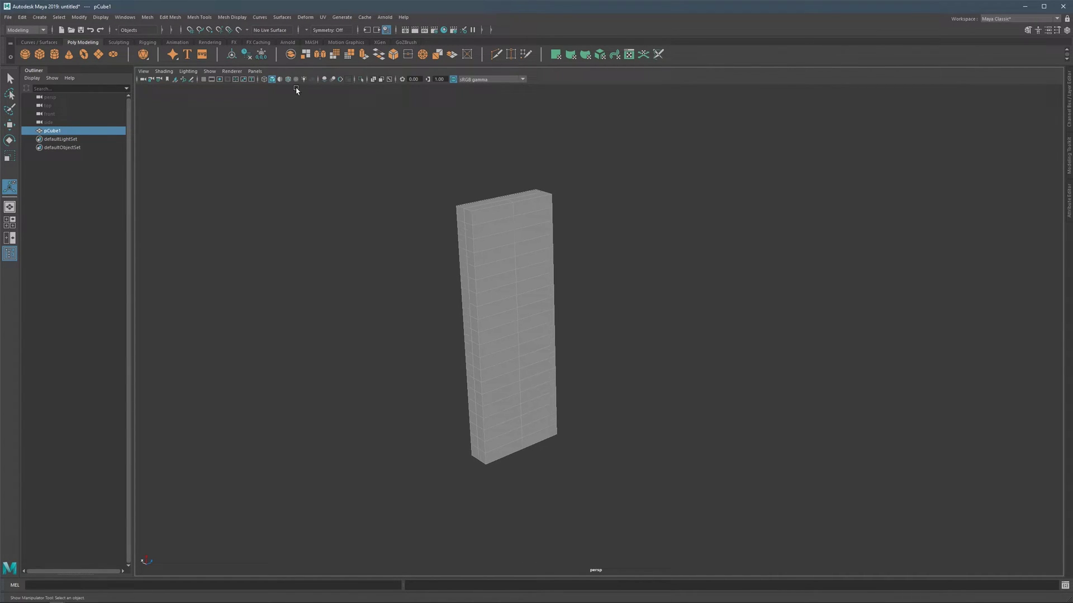
- Apply a nonlinear Flare deformer to the slab
click(305, 17)
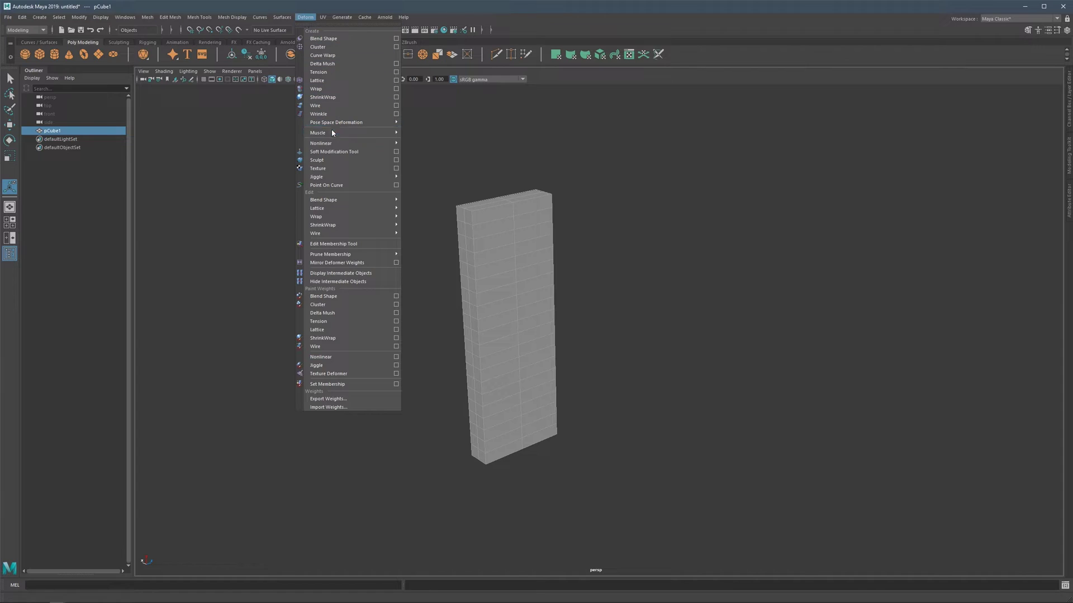
mouse_move(332, 145)
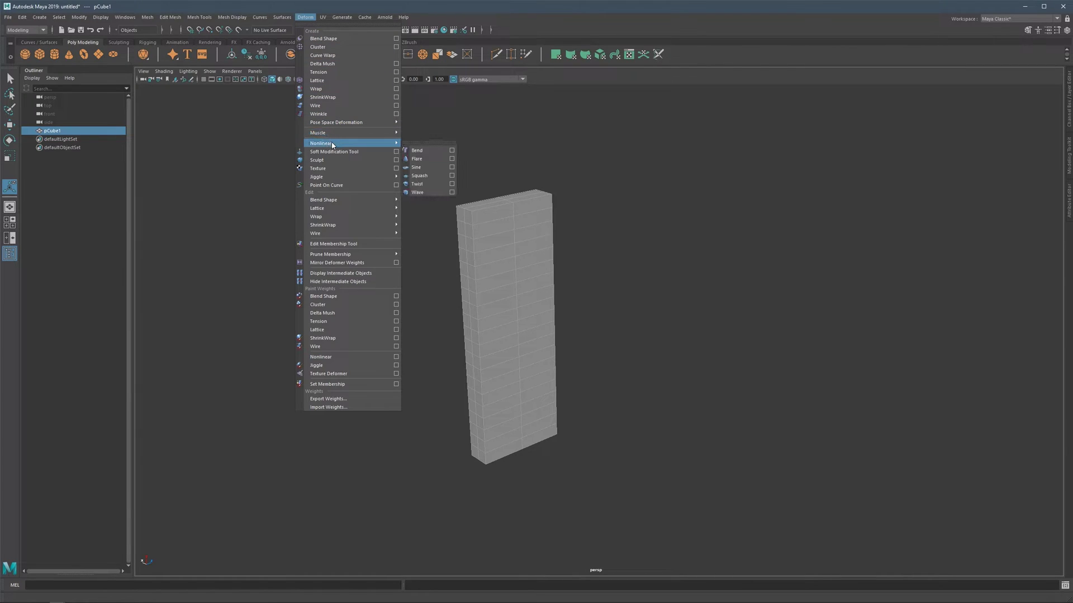
click(426, 162)
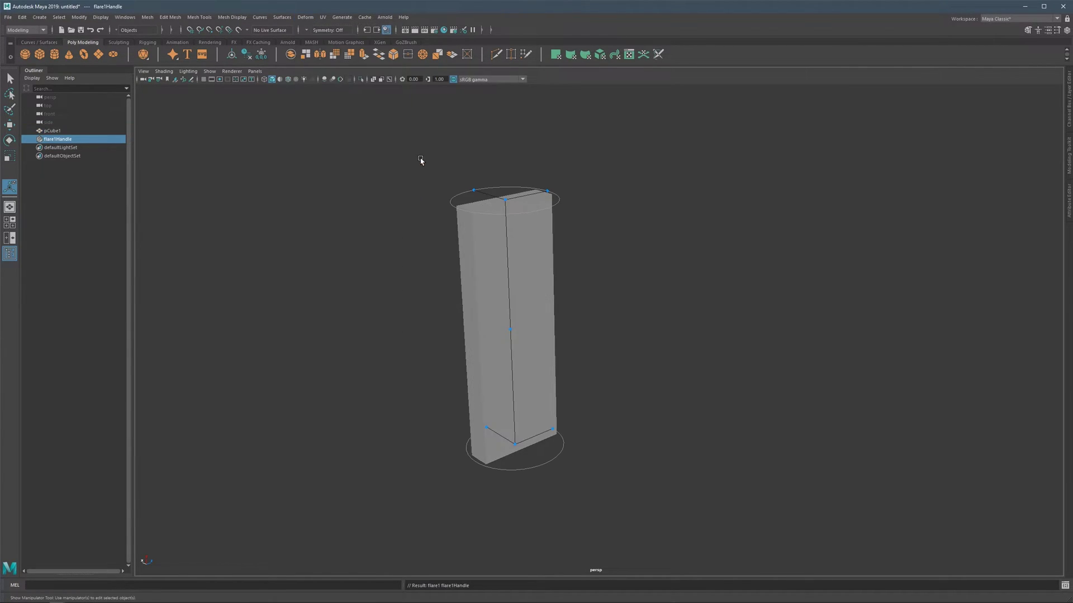
- Curve the slab's middle inward and adjust the flare at its top end with the flare manipulator
mouse_move(547, 191)
mouse_down()
mouse_move(529, 195)
mouse_move(552, 190)
mouse_up()
drag(510, 329, 596, 302)
drag(553, 190, 548, 191)
alt+drag(484, 187, 517, 188)
drag(450, 204, 479, 216)
alt+middle_drag(521, 299, 470, 209)
alt+drag(533, 301, 515, 317)
- Widen the slab's base along both horizontal axes with the flare manipulator's lower handles
drag(518, 400, 535, 393)
drag(524, 401, 549, 395)
alt+drag(458, 388, 400, 336)
drag(337, 426, 347, 429)
alt+drag(431, 236, 474, 222)
drag(542, 209, 527, 233)
scroll(531, 222, up, 3)
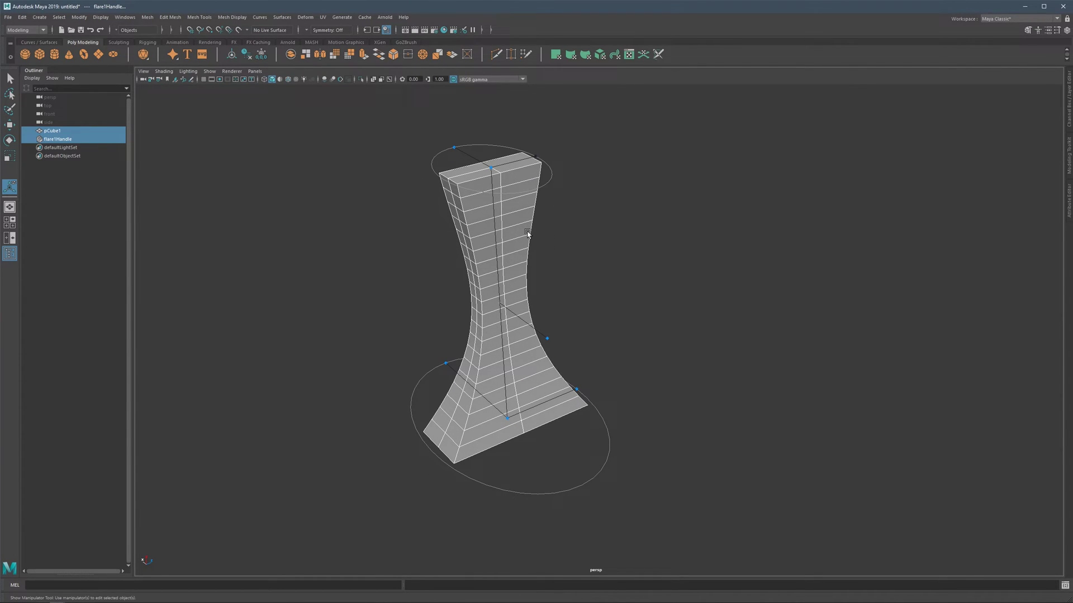
- Examine the flared slab's profile and its manipulator handles from several angles
drag(484, 226, 498, 195)
alt+middle_drag(491, 224, 507, 244)
alt+drag(508, 245, 520, 249)
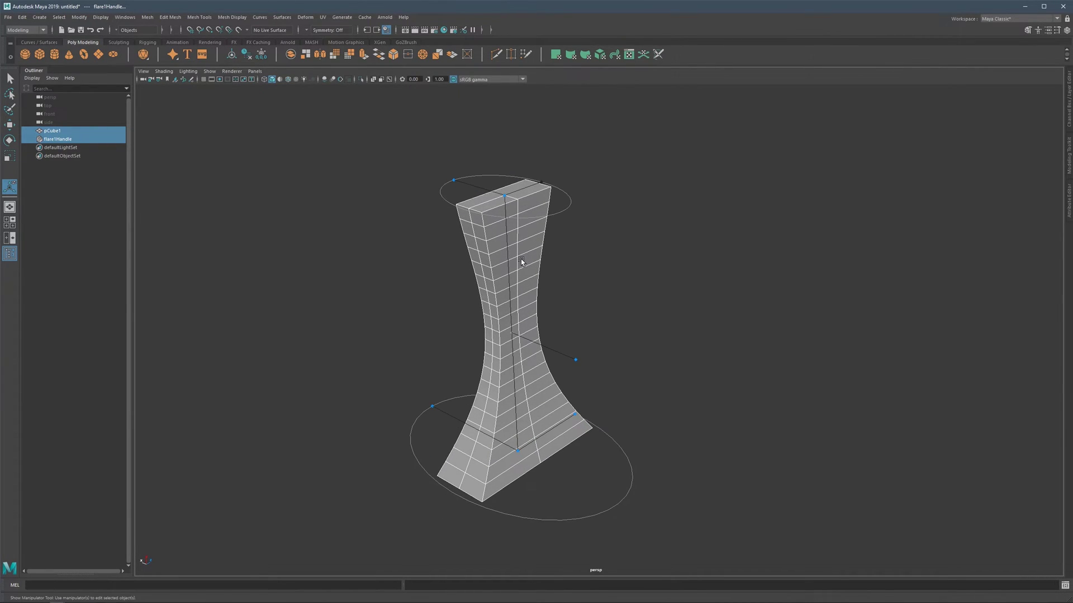
alt+middle_drag(517, 265, 502, 255)
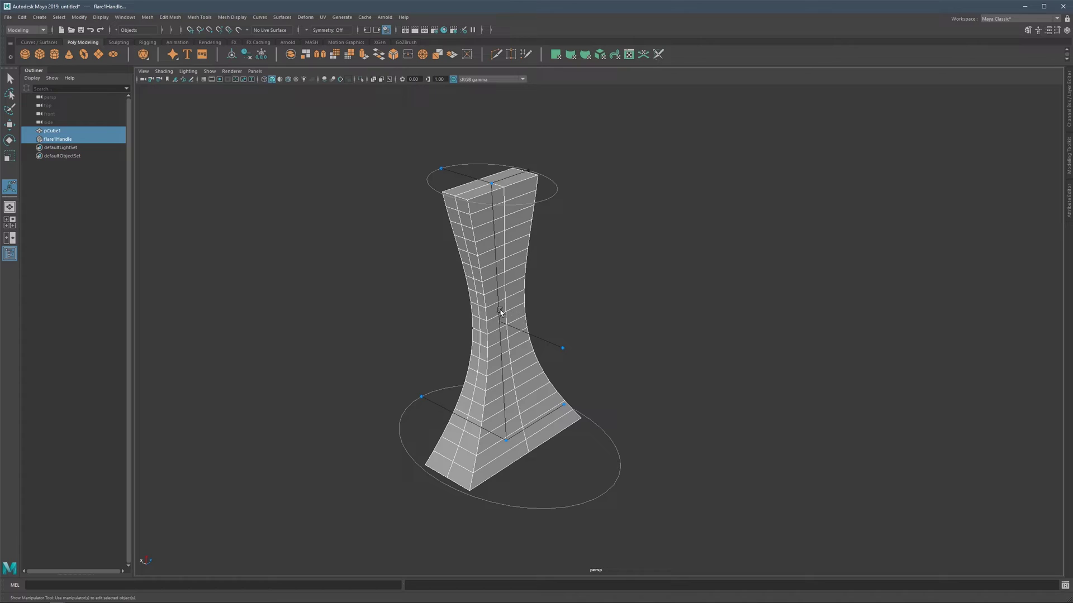
alt+drag(502, 314, 514, 301)
alt+middle_drag(511, 251, 497, 235)
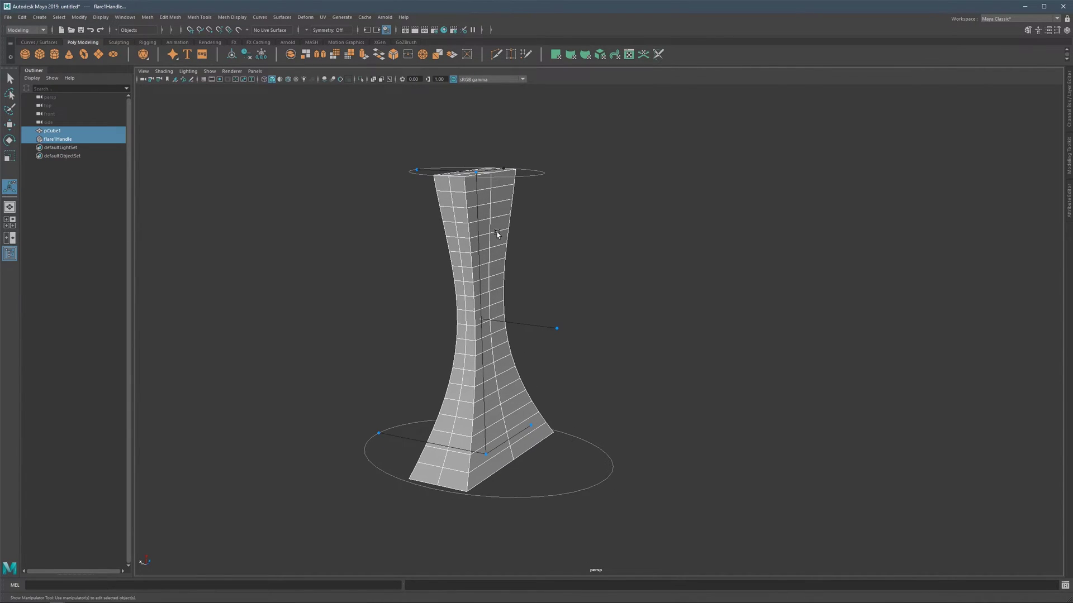
mouse_move(499, 243)
alt+mouse_down()
mouse_move(560, 221)
mouse_move(511, 237)
alt+mouse_up()
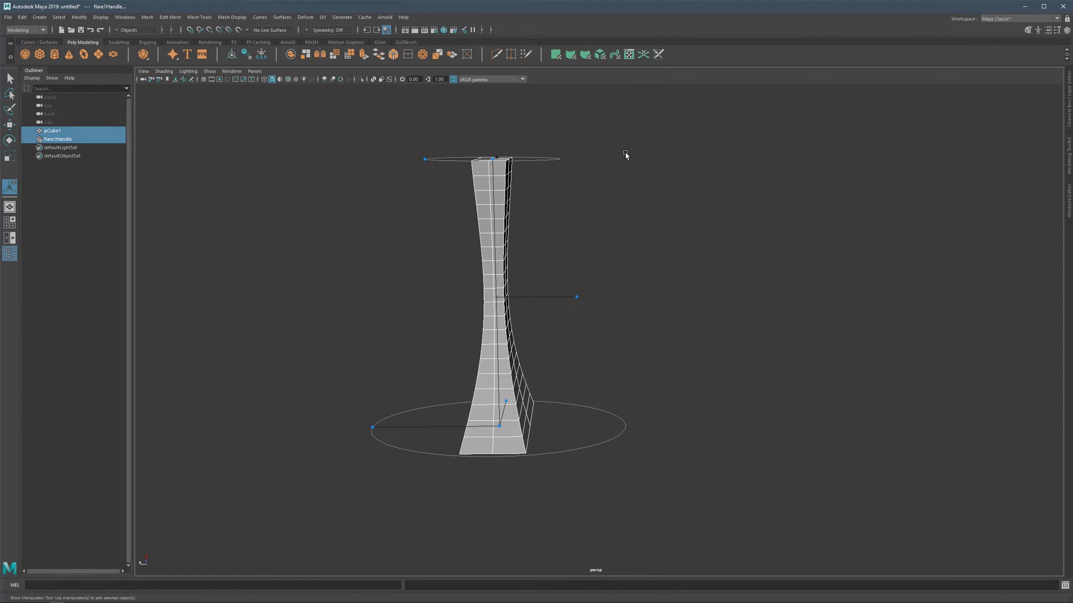
alt+drag(544, 338, 506, 287)
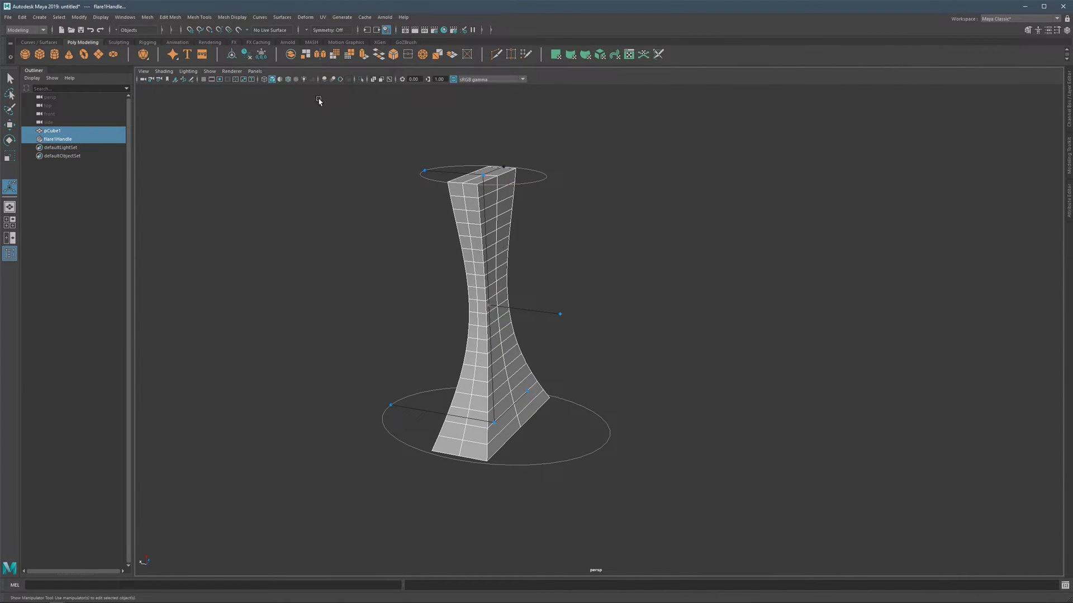
- Apply a nonlinear Bend deformer to the flared slab
click(305, 18)
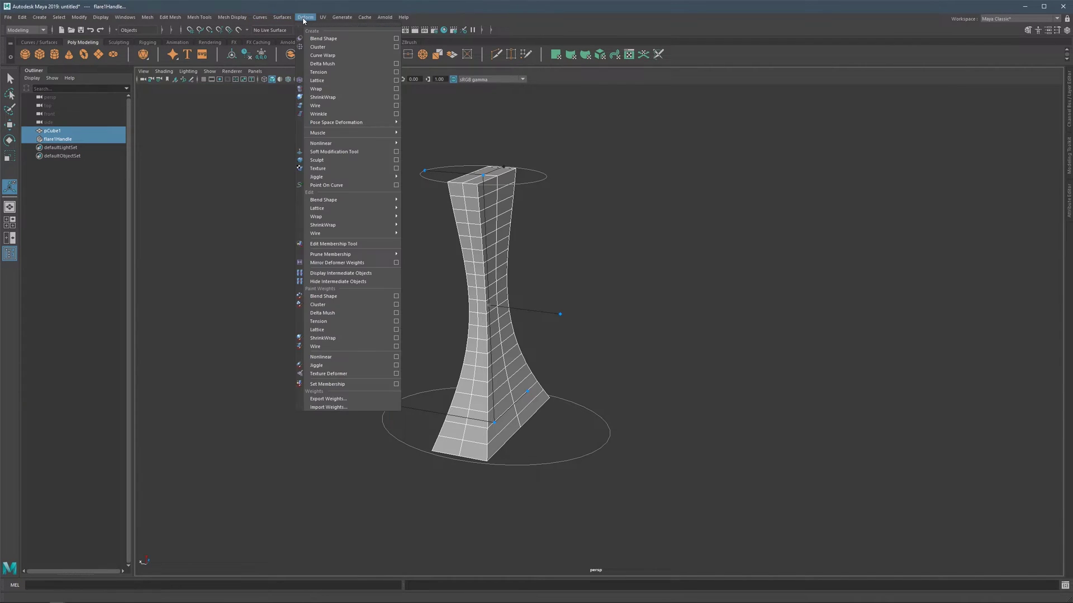
mouse_move(321, 144)
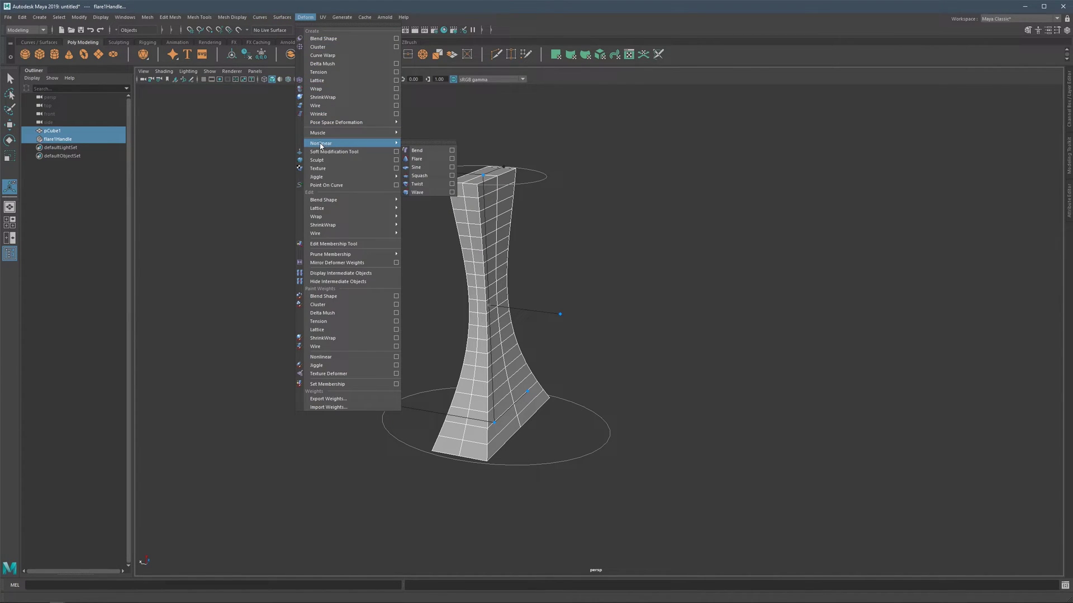
click(432, 156)
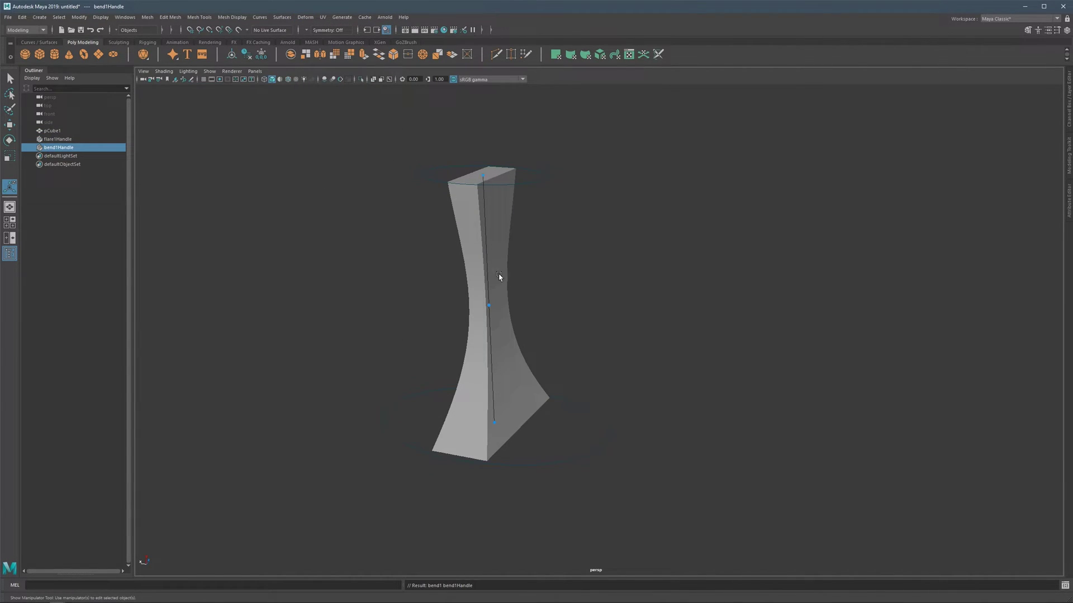
- Try bending the slab with the curvature handle and rotating the bend handle, and undo the rotation
drag(491, 303, 541, 307)
key(e)
drag(481, 287, 517, 267)
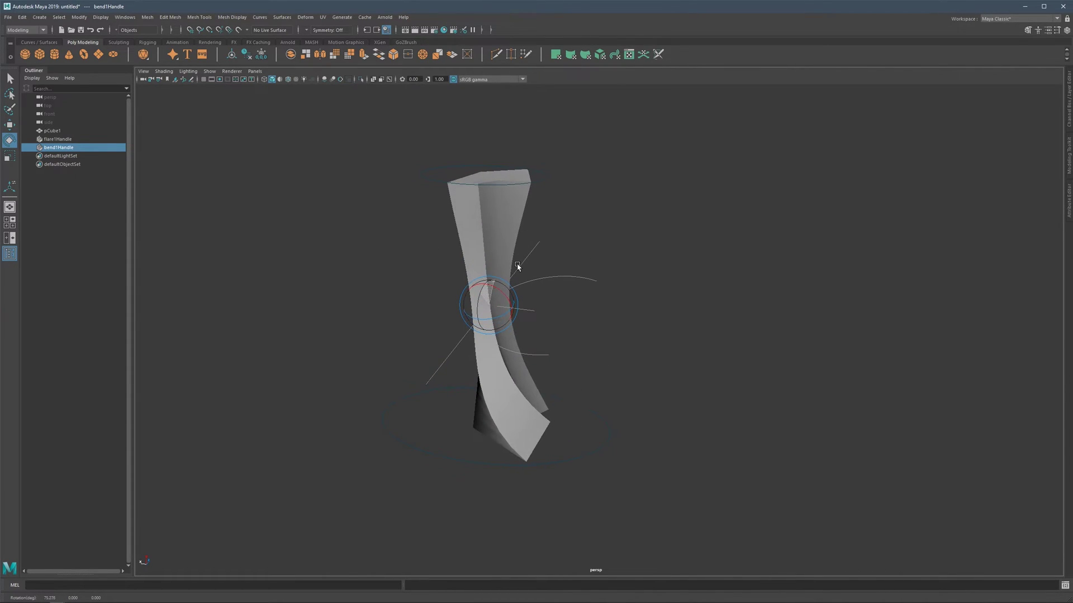
key(ctrl+z)
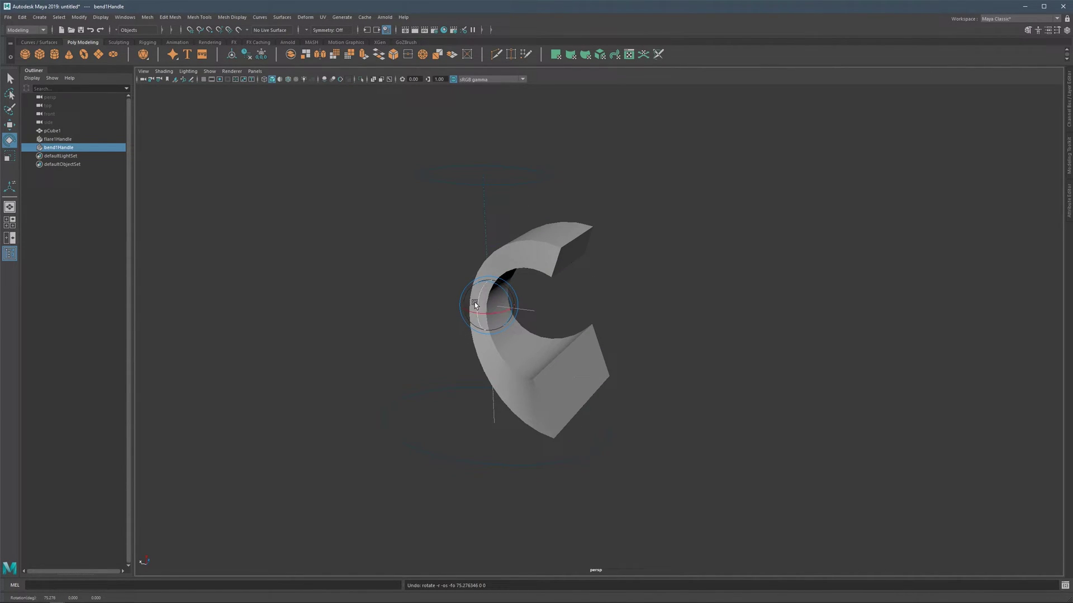
- Try rotating the bend handle again and shortening its bounds with the manipulator, and undo these bend changes
drag(475, 305, 424, 237)
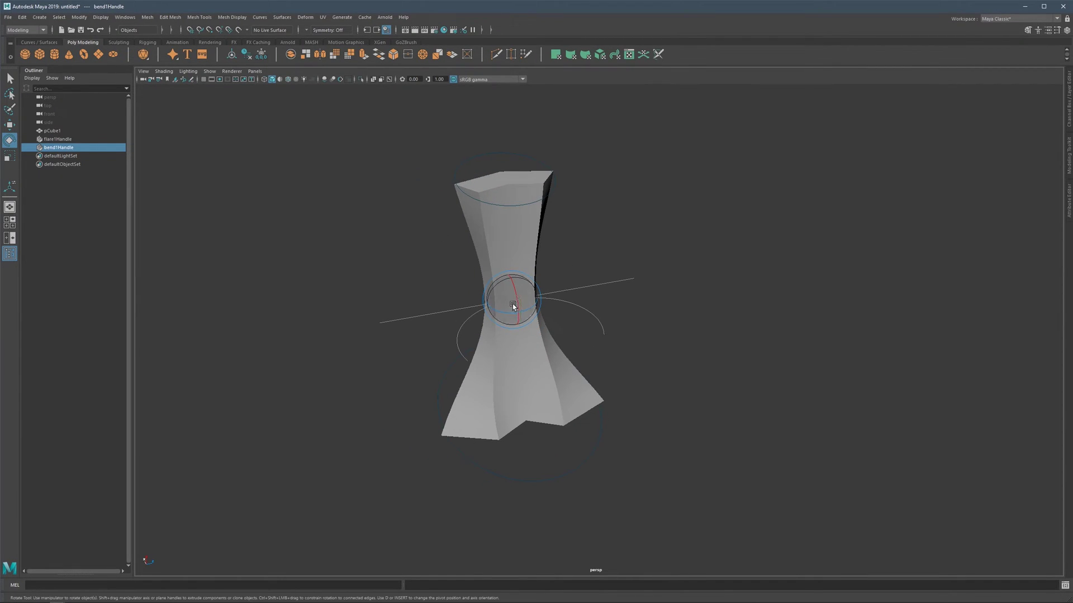
alt+drag(472, 280, 510, 274)
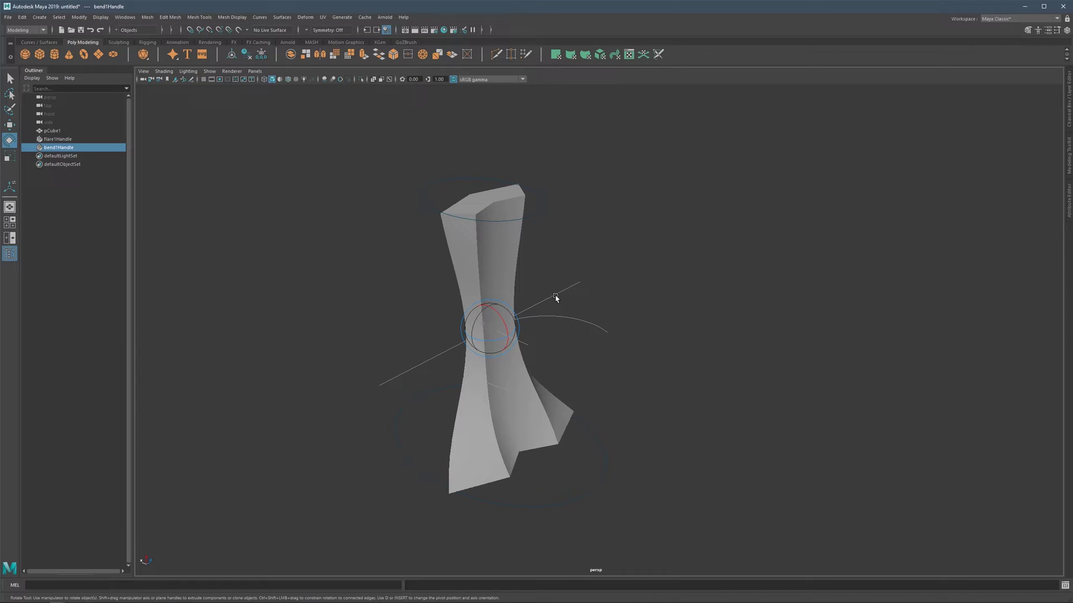
key(t)
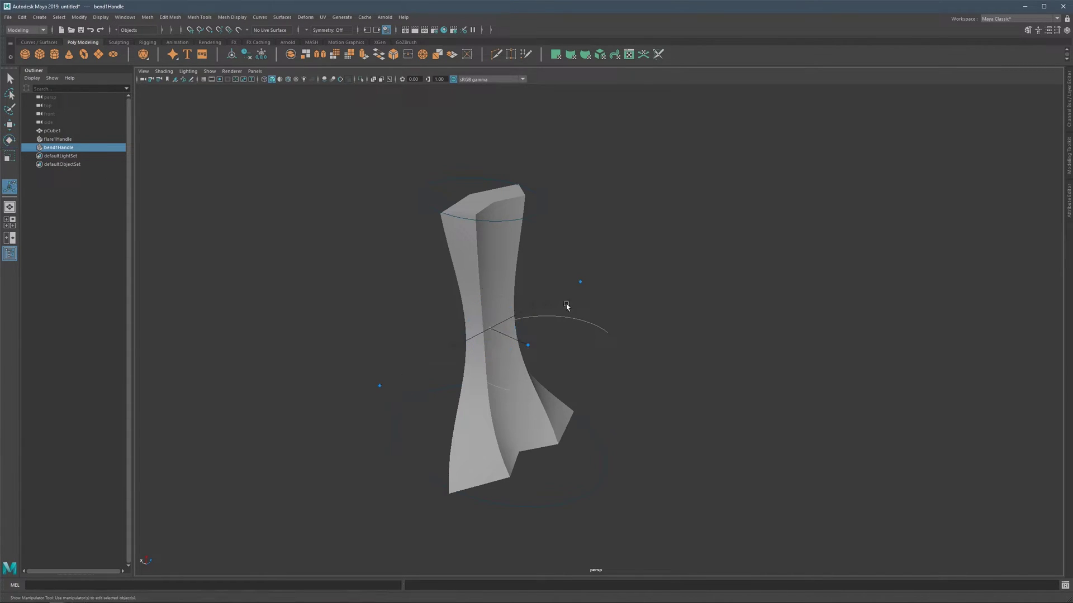
drag(524, 348, 516, 295)
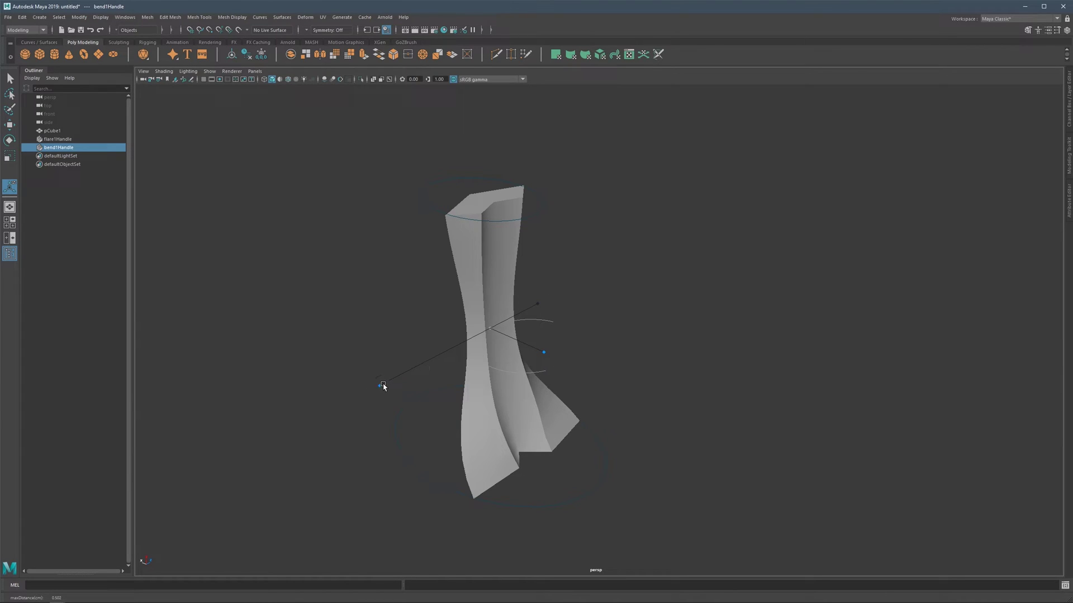
key(ctrl+z)
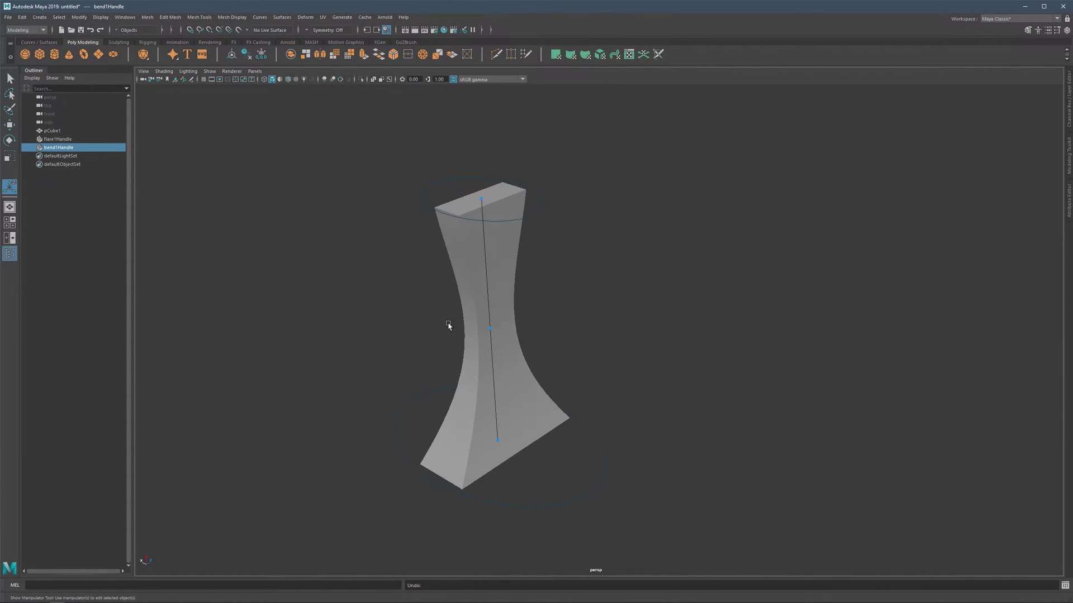
- Bend the slab into a C shape with the bend deformer's curvature handle and clear the selection
drag(495, 334, 445, 242)
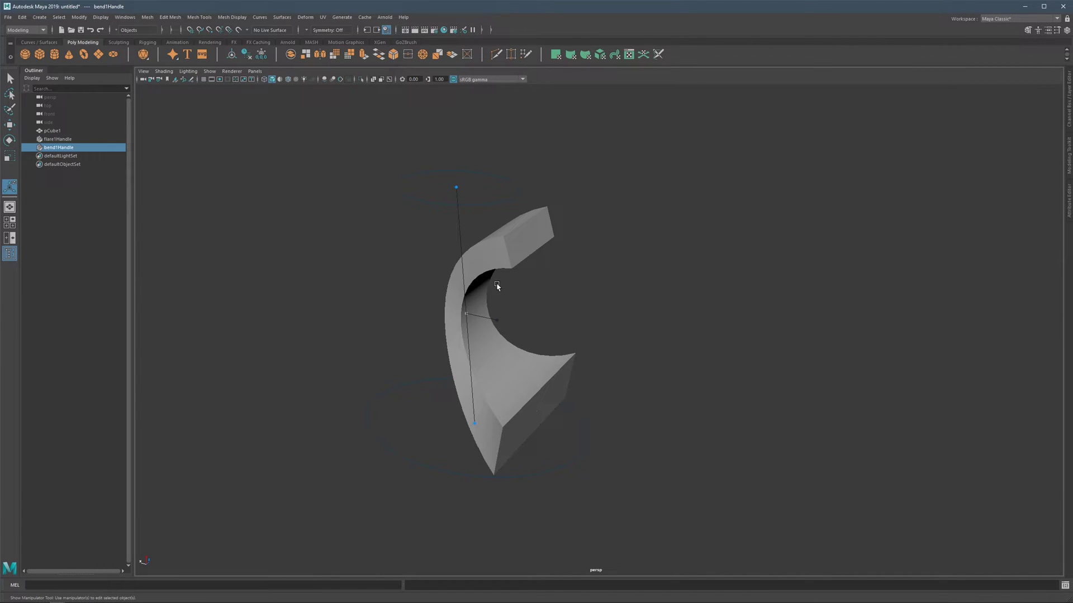
alt+drag(421, 287, 447, 248)
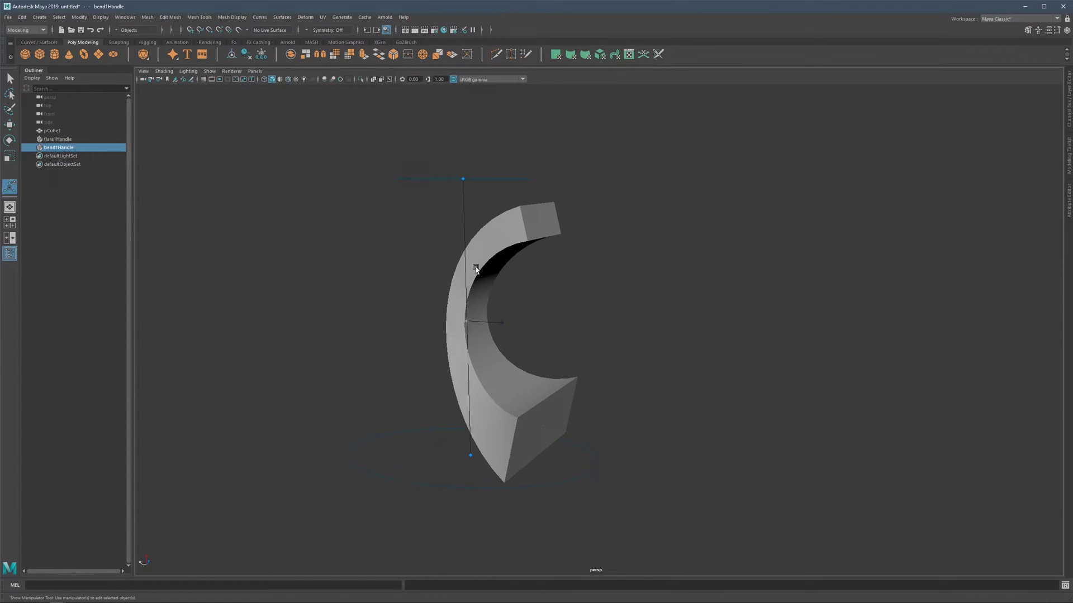
click(492, 257)
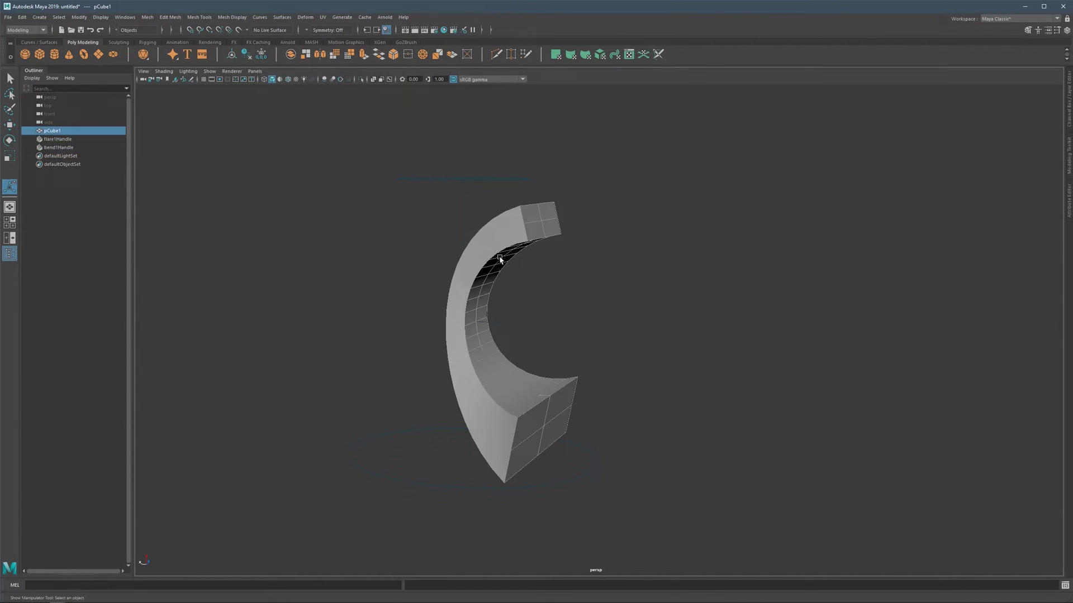
click(603, 263)
alt+drag(472, 273, 462, 246)
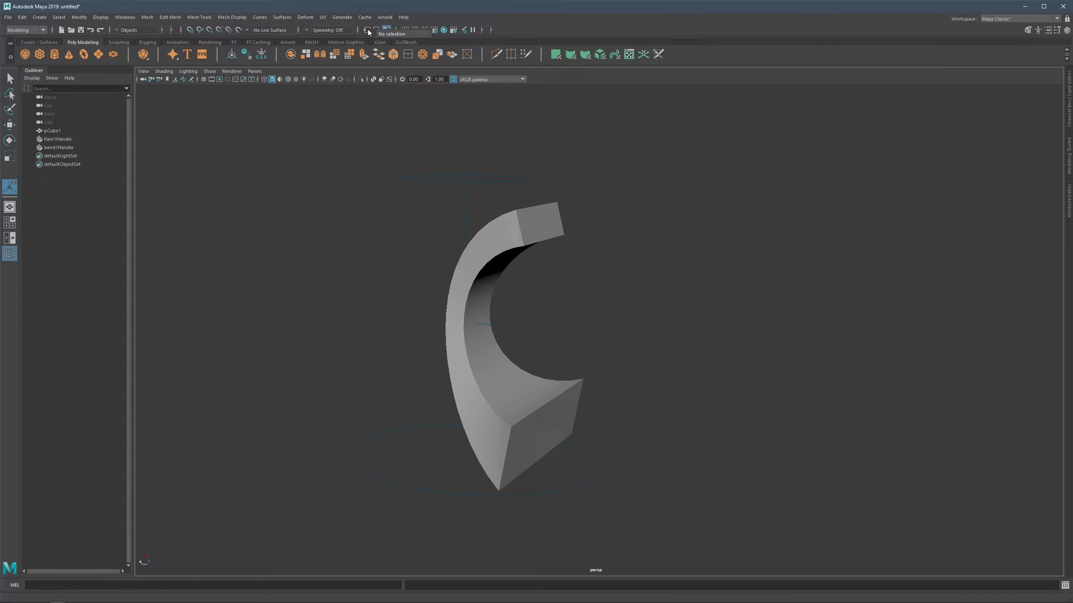
- Open the list of all input operations for the slab and move its window clear of the mesh
click(533, 239)
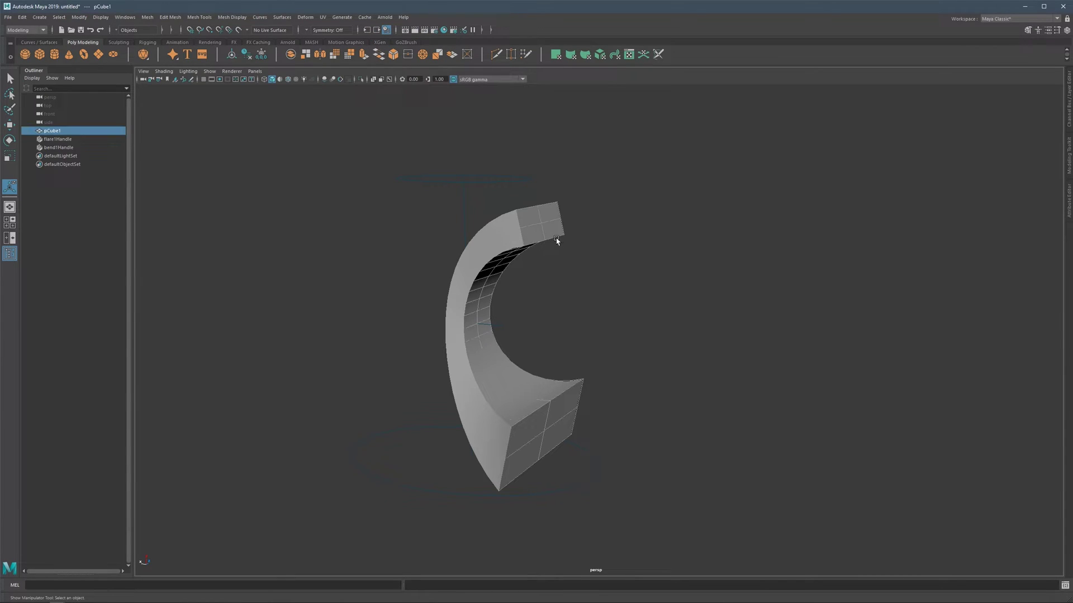
click(367, 31)
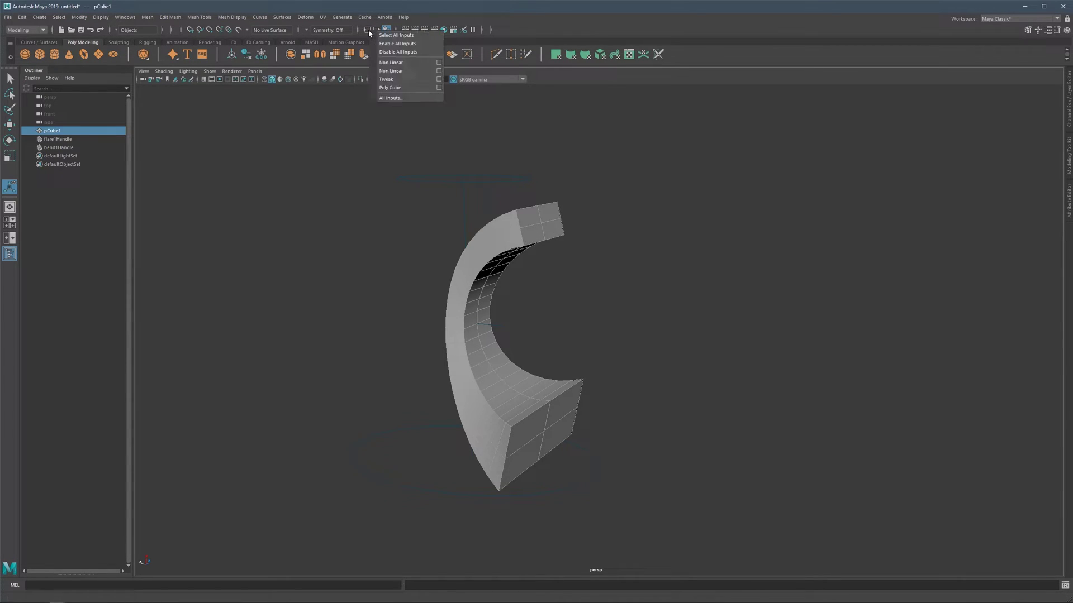
click(384, 99)
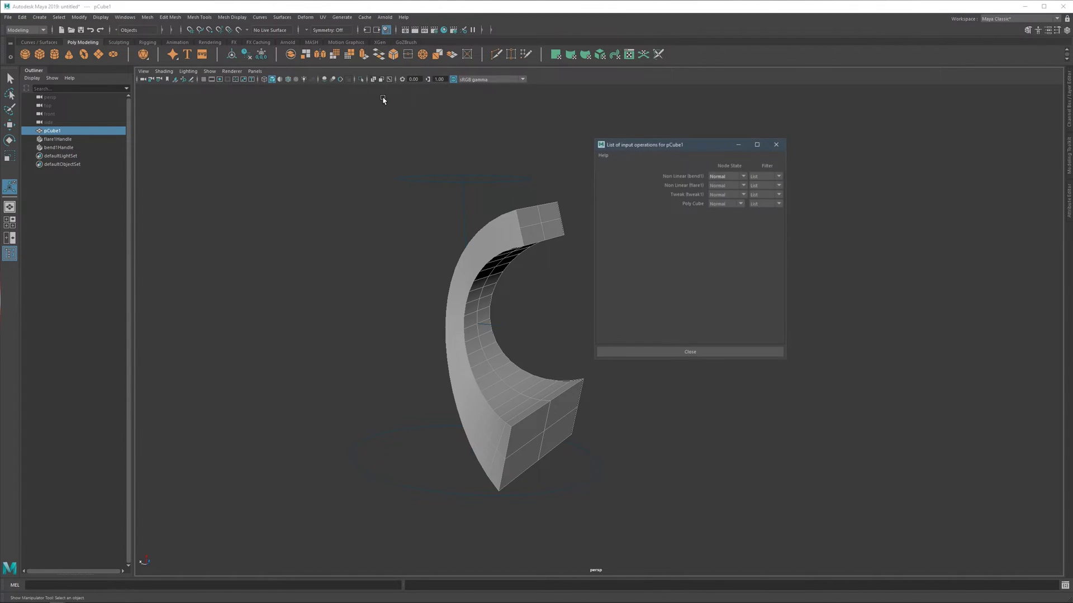
drag(618, 147, 625, 117)
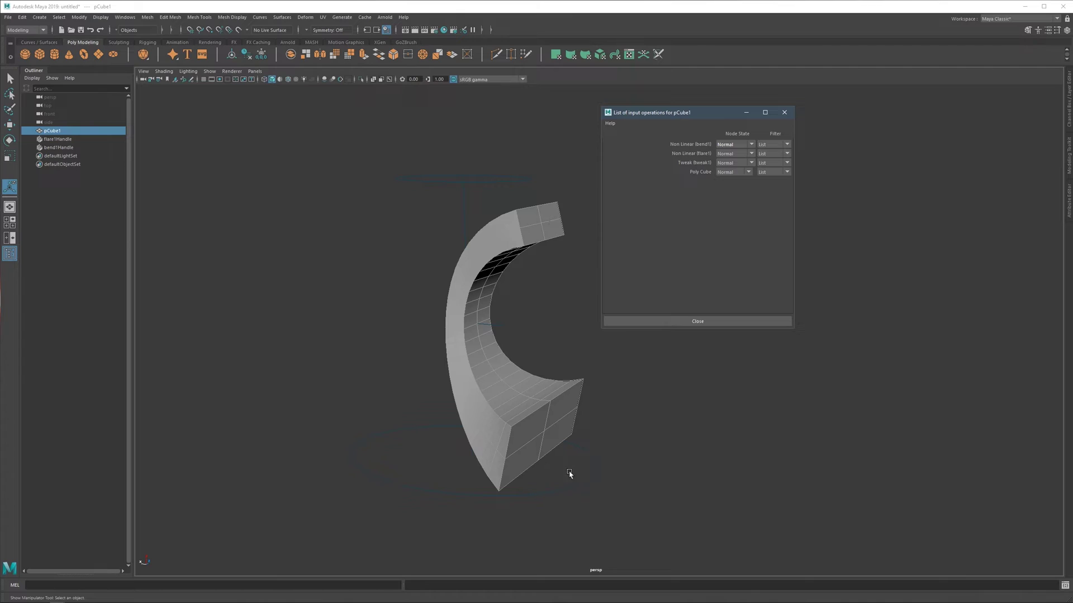
- Reorder the slab's input operations so that the flare deformer sits above the bend deformer
mouse_move(681, 161)
middle_down()
mouse_move(575, 179)
mouse_move(691, 148)
middle_up()
middle_drag(702, 172, 509, 393)
middle_drag(529, 201, 531, 285)
middle_drag(472, 257, 697, 148)
middle_drag(691, 147, 691, 158)
mouse_move(455, 237)
alt+mouse_down()
mouse_move(466, 231)
mouse_move(434, 232)
mouse_move(454, 232)
alt+mouse_up()
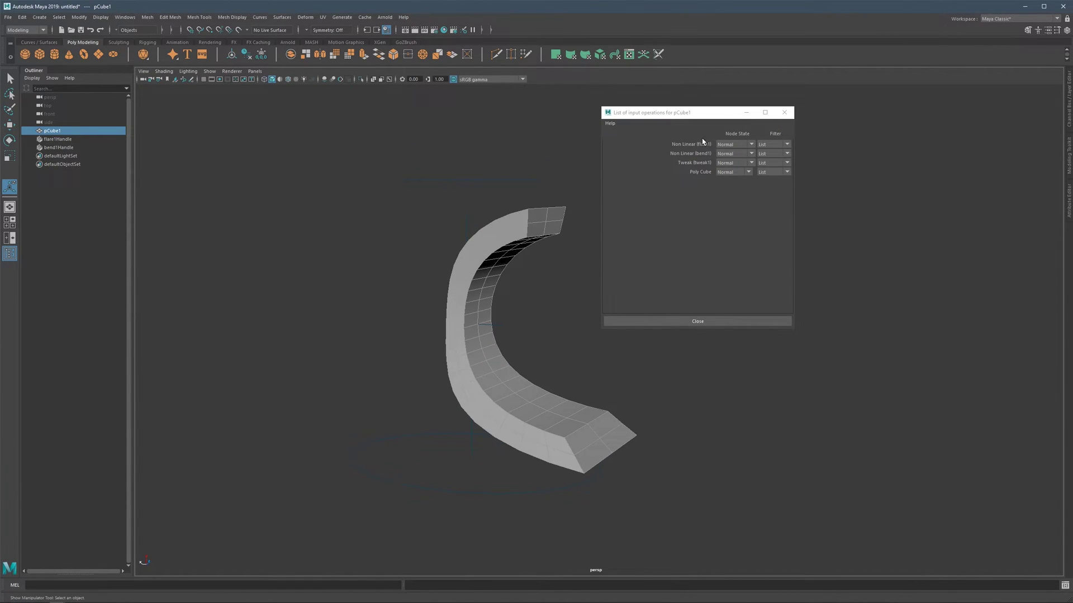
- Select the flare handle and try adjusting the slab's flare with its curve control
click(530, 178)
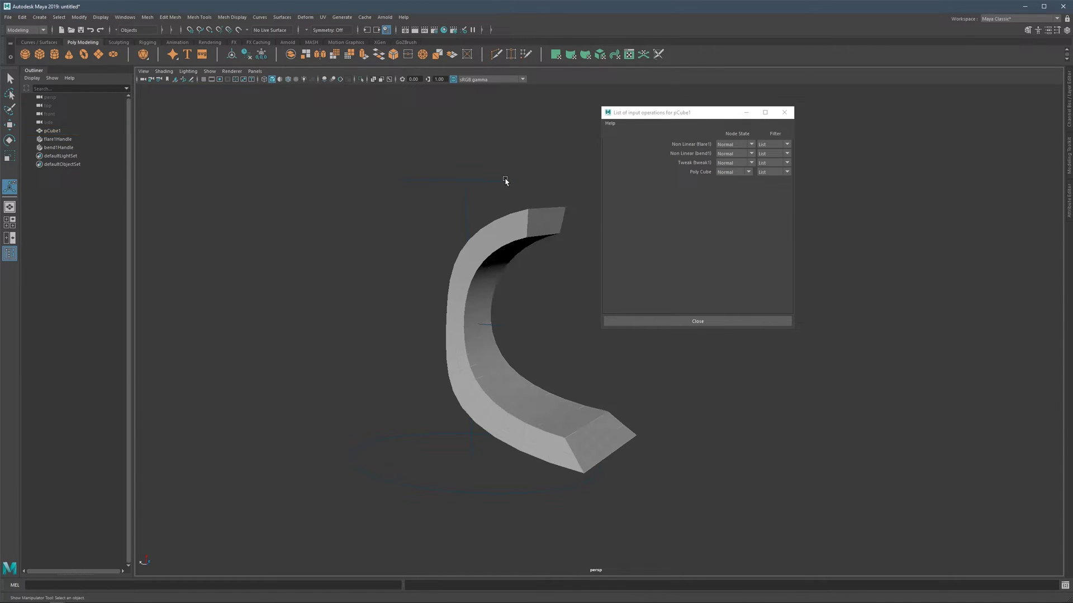
alt+drag(504, 179, 503, 185)
click(503, 195)
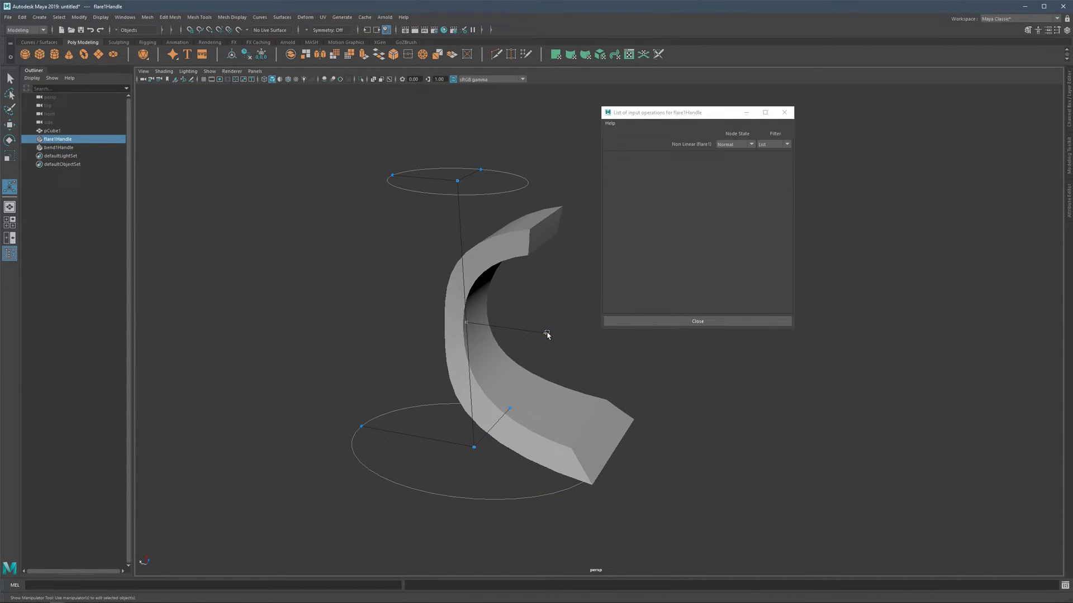
drag(547, 335, 516, 327)
- Undo back to before the bend deformer was added and close the list of input operations
key(ctrl+z)
key(ctrl+z)
key(ctrl+z)
key(ctrl+z)
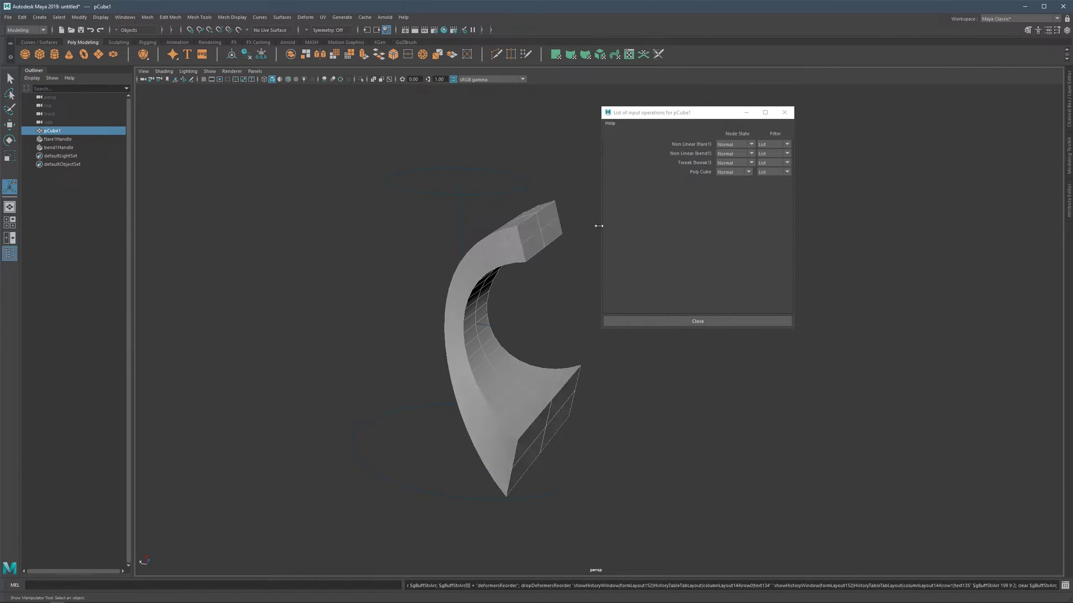
click(783, 113)
key(ctrl+z)
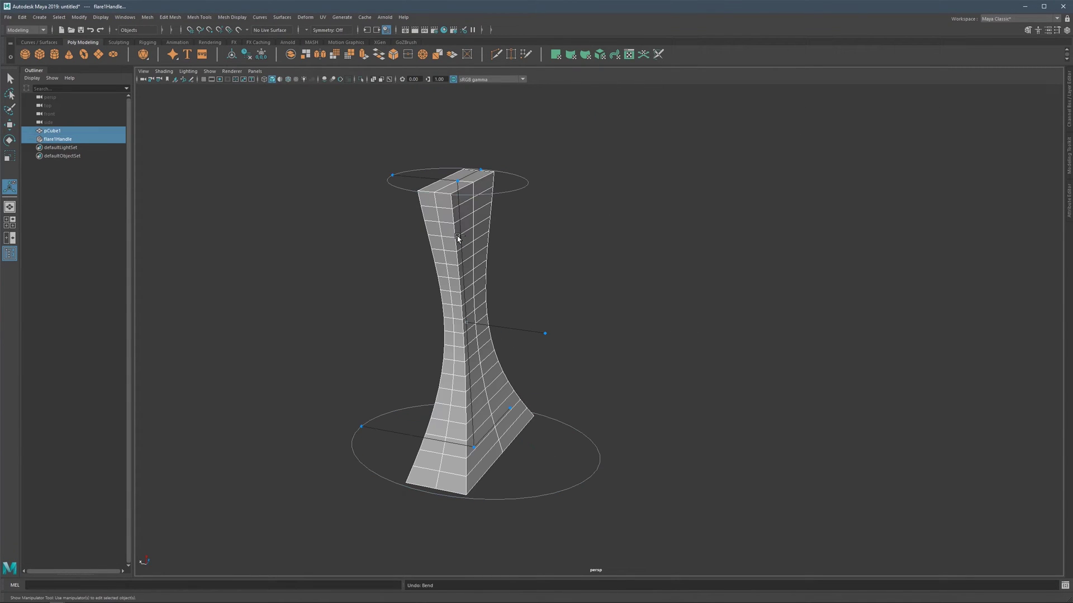
- Narrow the slab's waist with the flare deformer's curve control and clear the selection
alt+drag(503, 235, 457, 227)
alt+middle_drag(498, 231, 507, 228)
alt+drag(508, 228, 520, 254)
alt+middle_drag(550, 180, 541, 194)
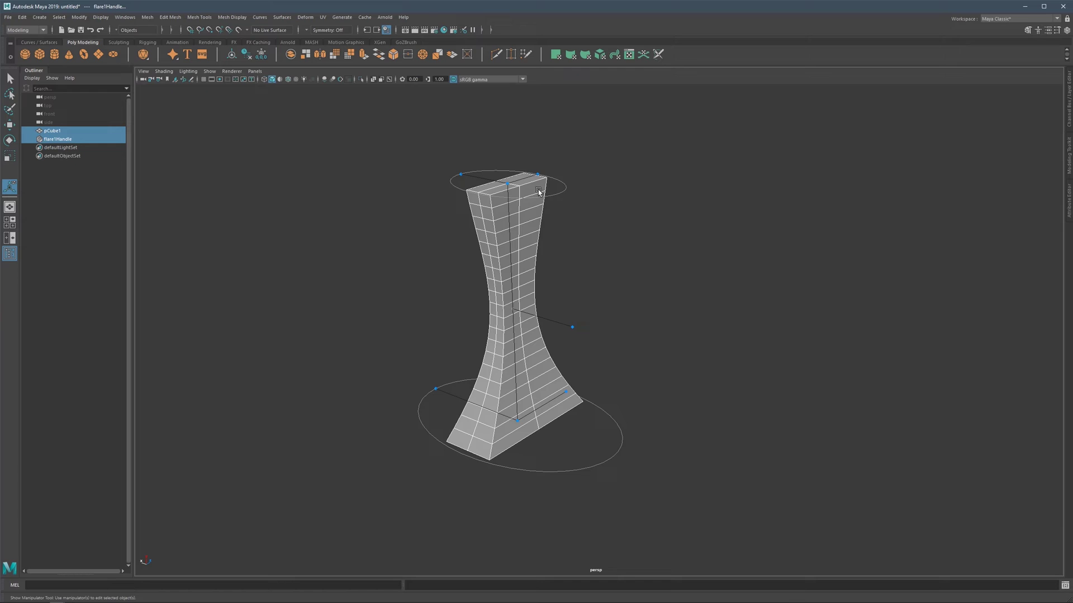
alt+drag(475, 180, 412, 181)
mouse_move(525, 244)
alt+mouse_down()
mouse_move(455, 235)
mouse_move(556, 232)
mouse_move(543, 239)
alt+mouse_up()
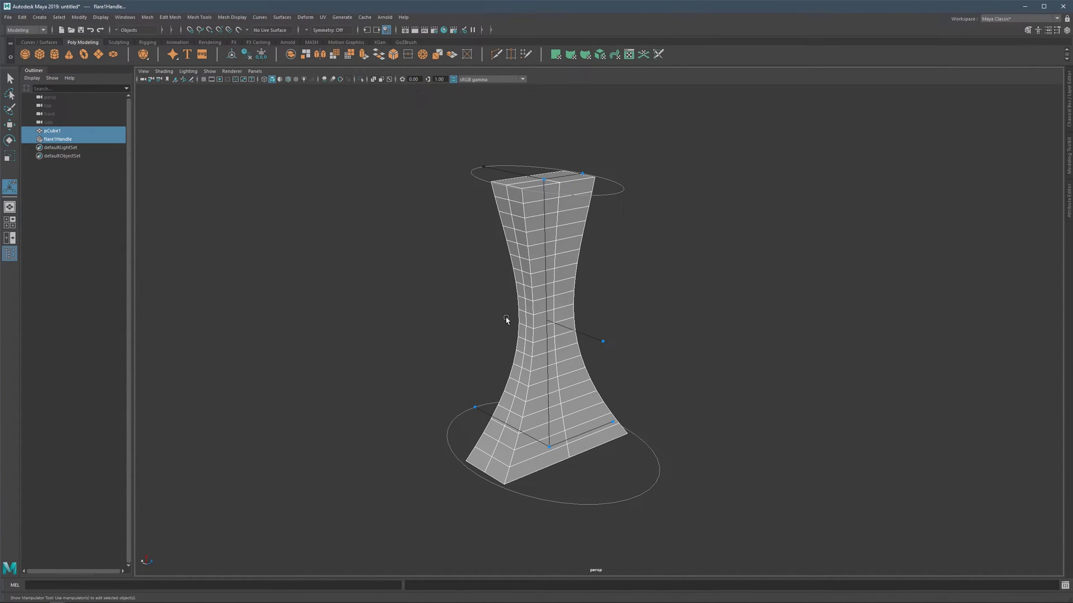
alt+drag(535, 282, 554, 260)
drag(597, 305, 627, 312)
alt+drag(525, 255, 499, 266)
click(731, 230)
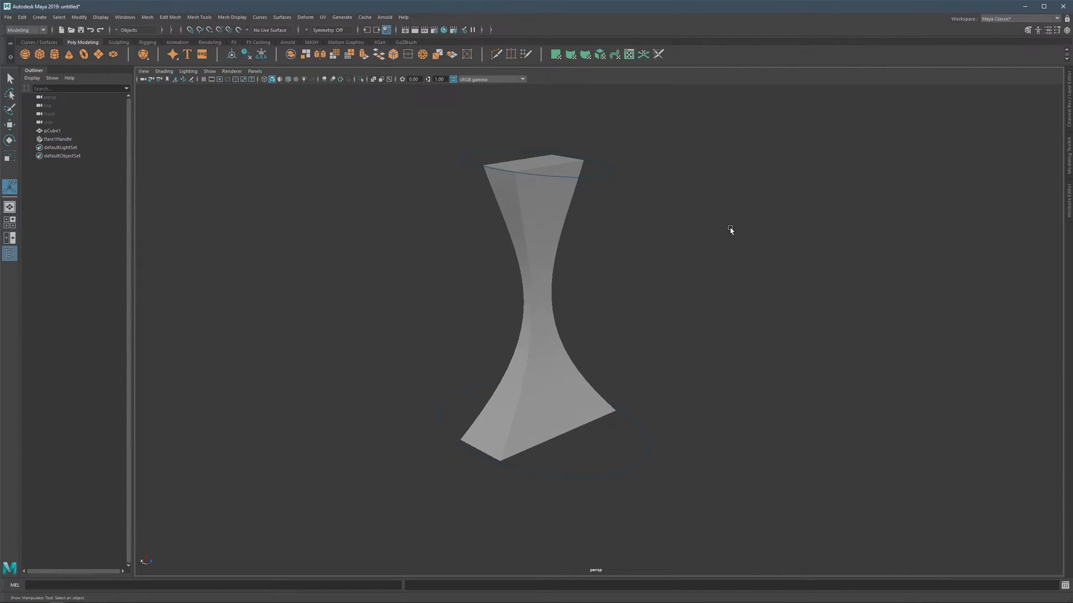
- Create a polygon sphere at the slab's waist and set its radius to 4.9
shift+right_click(745, 202)
shift+right_drag(745, 203, 784, 203)
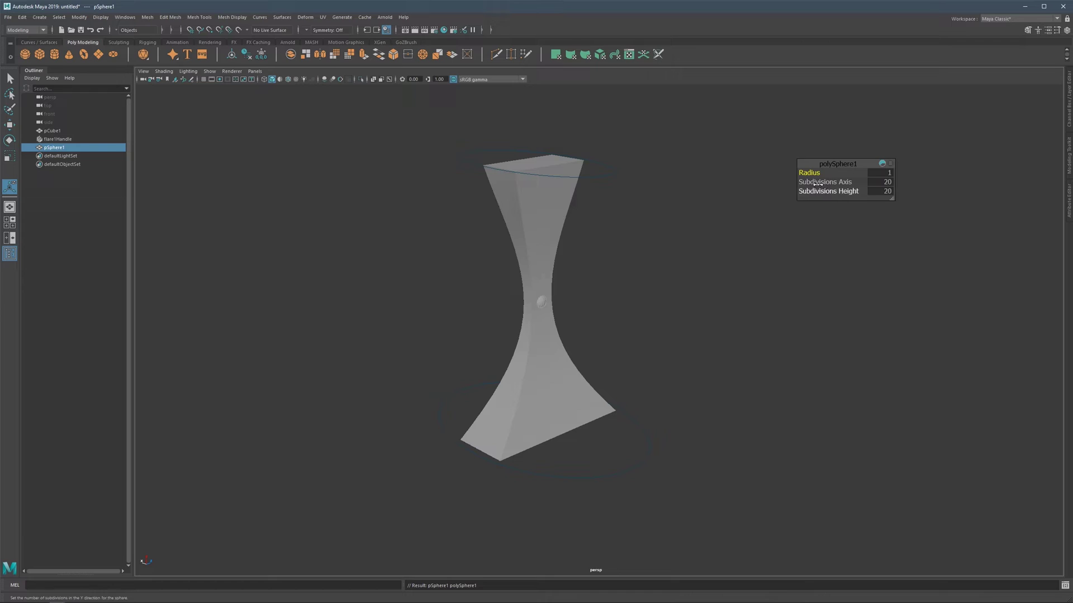
drag(809, 172, 825, 175)
click(740, 227)
alt+drag(564, 290, 562, 300)
click(561, 300)
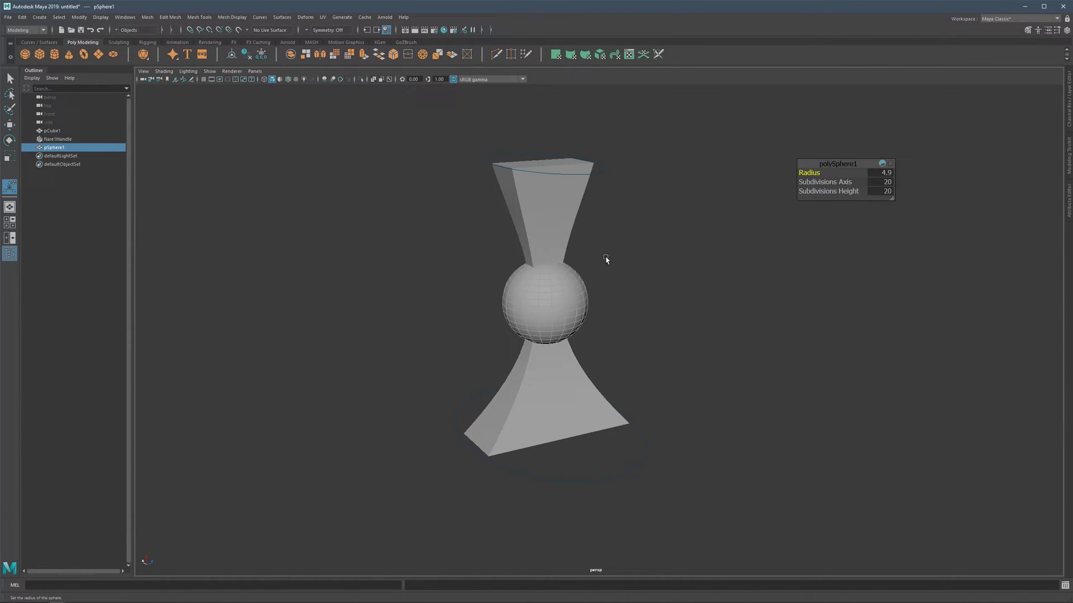
key(q)
alt+drag(553, 229, 558, 207)
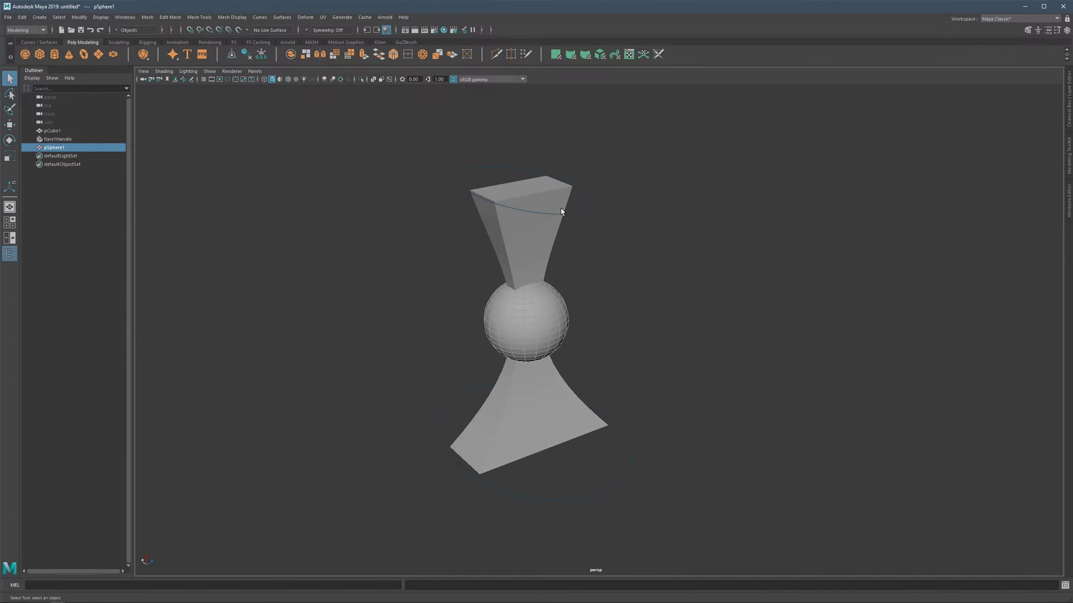
- Add pSphere1 to flare1Set in the deformer set Relationship Editor and close the editor
click(102, 18)
mouse_move(124, 18)
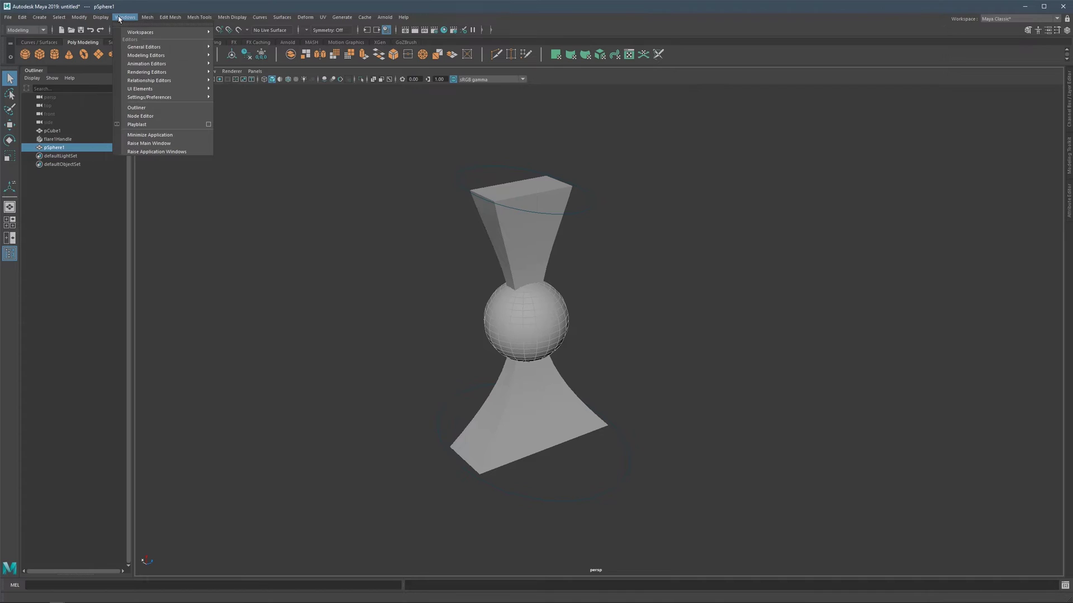
mouse_move(146, 83)
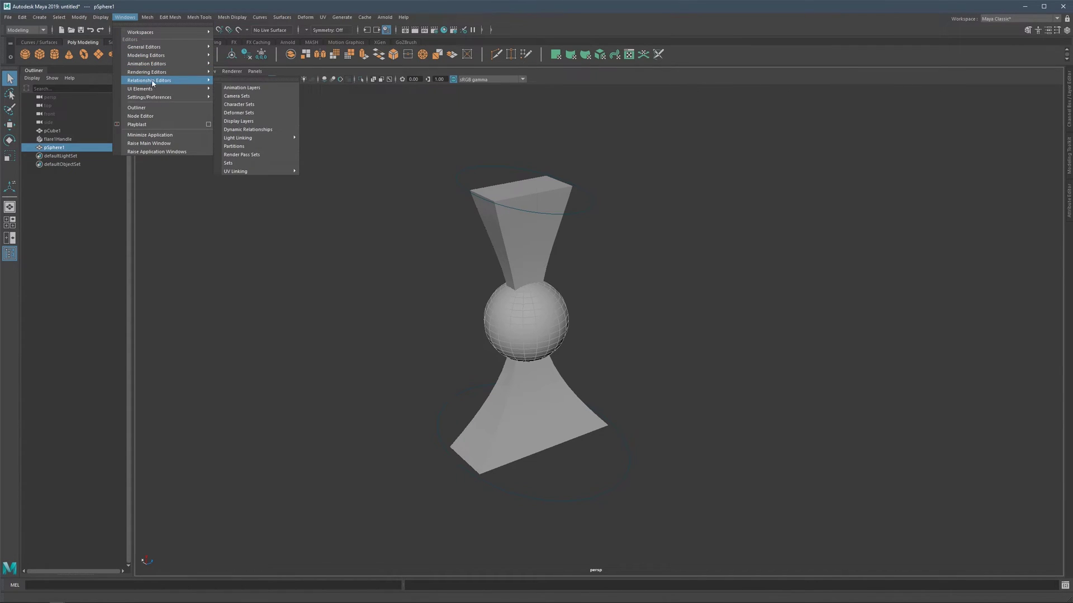
click(239, 114)
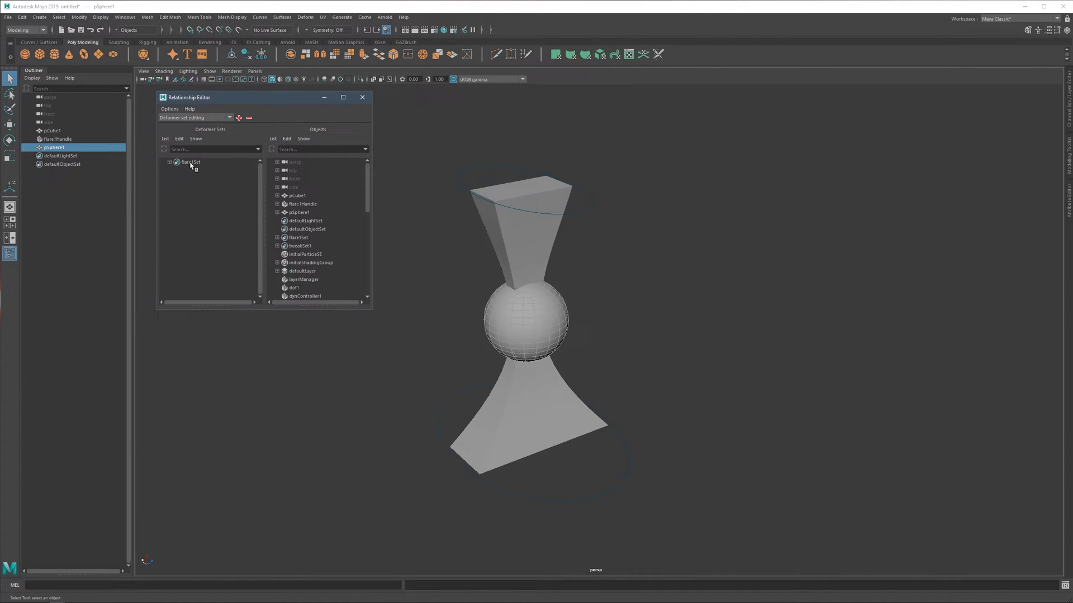
click(191, 163)
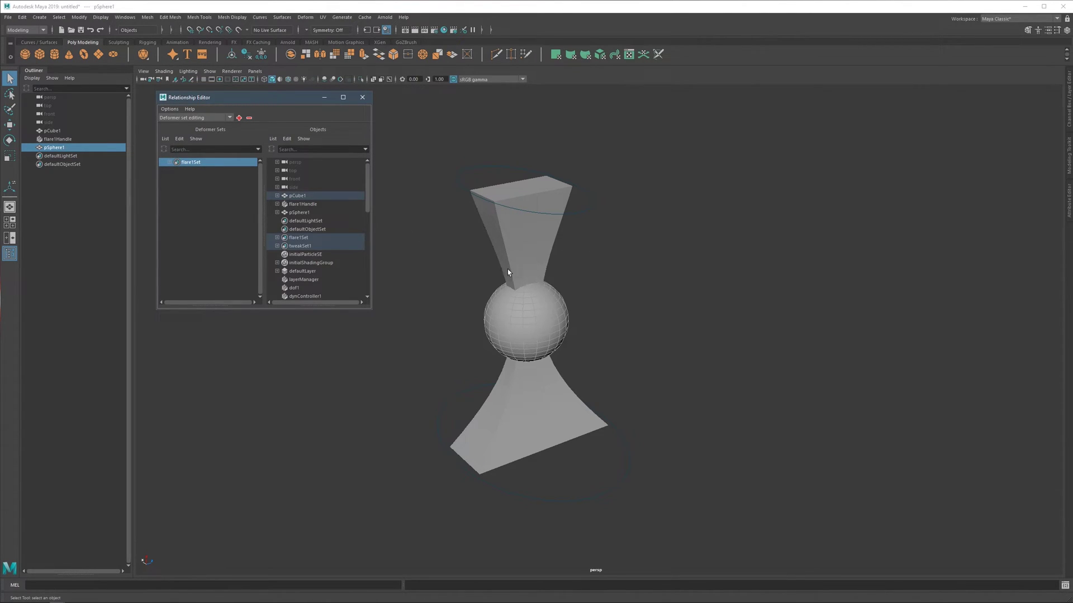
click(299, 213)
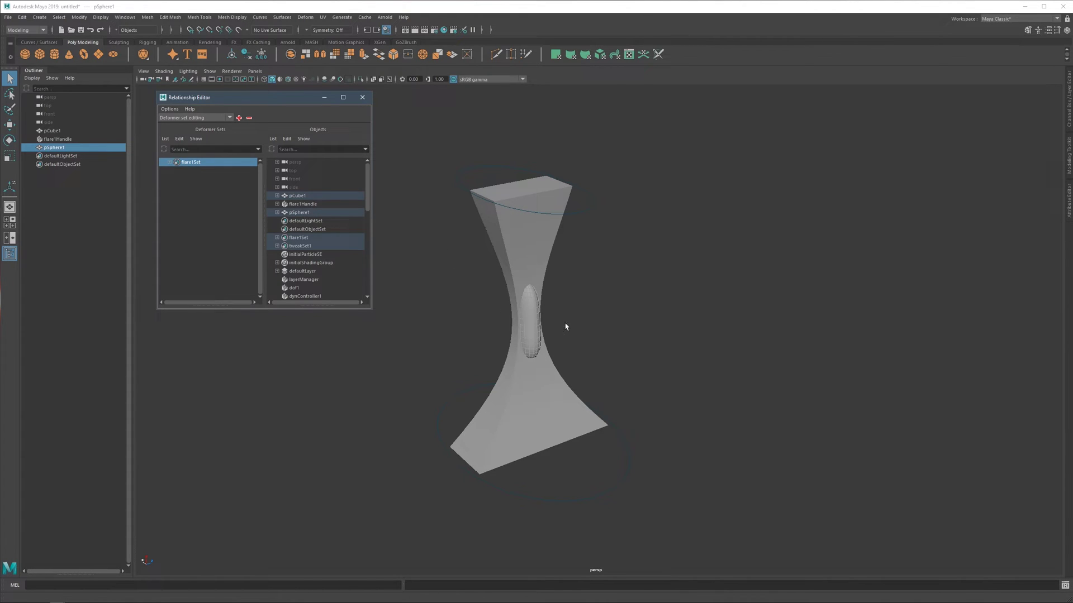
click(362, 98)
- Try moving the flared sphere down along the slab and undo the move
mouse_move(530, 314)
alt+mouse_down()
mouse_move(572, 292)
mouse_move(471, 290)
mouse_move(540, 302)
alt+mouse_up()
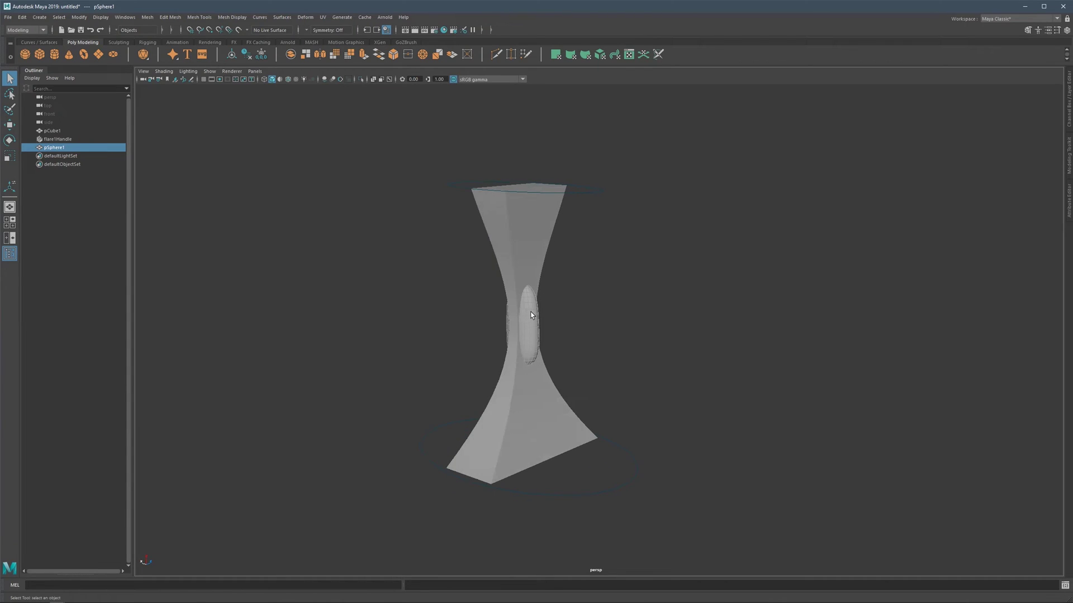
key(w)
drag(520, 298, 535, 396)
alt+drag(524, 346, 509, 299)
alt+drag(508, 298, 609, 328)
key(ctrl+z)
- Undo the sphere's addition to the flare set and the creation of the sphere
alt+drag(513, 296, 550, 273)
key(ctrl+z)
key(ctrl+z)
key(ctrl+z)
key(ctrl+z)
key(ctrl+z)
key(ctrl+z)
key(ctrl+z)
key(ctrl+z)
key(ctrl+z)
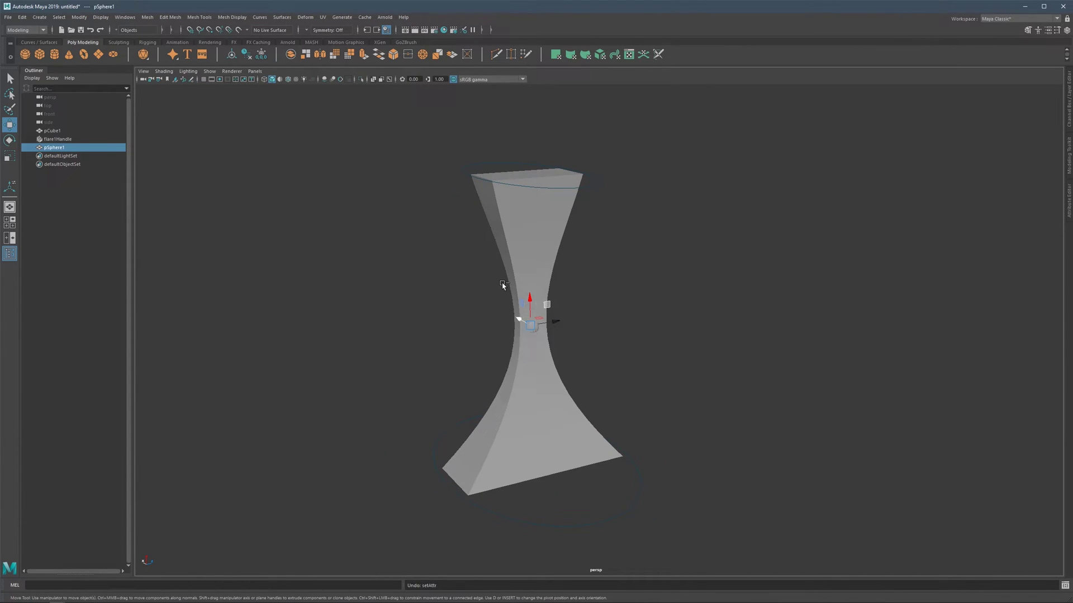
key(ctrl+z)
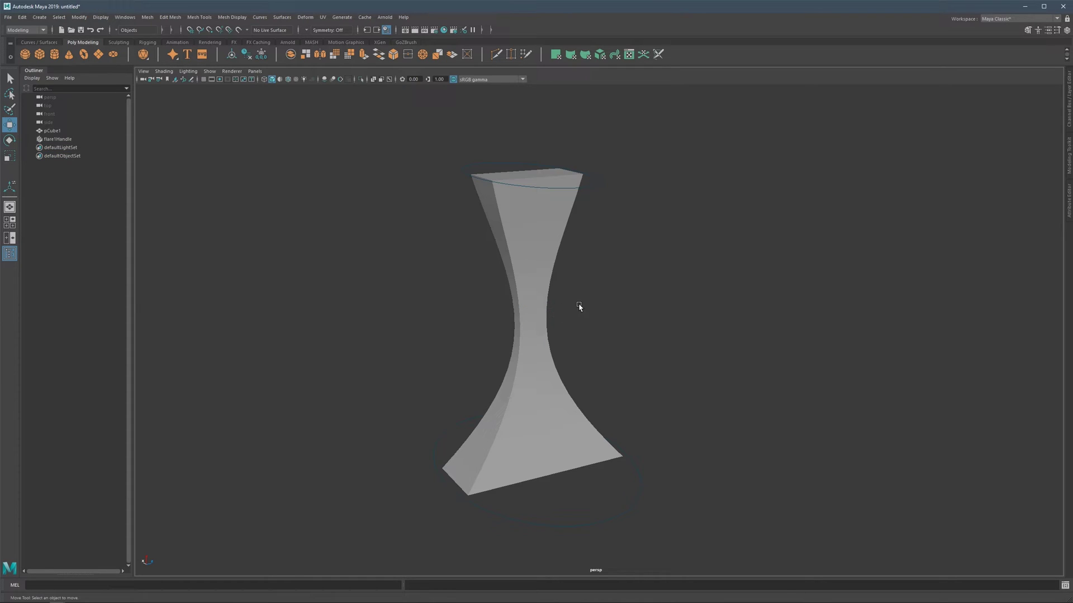
- Select the flare deformer handle and shrink the slab's upper end along its thickness with the flare manipulator
alt+right_drag(579, 306, 546, 267)
mouse_move(547, 267)
alt+mouse_down()
mouse_move(555, 260)
mouse_move(537, 215)
mouse_move(537, 284)
alt+mouse_up()
click(555, 255)
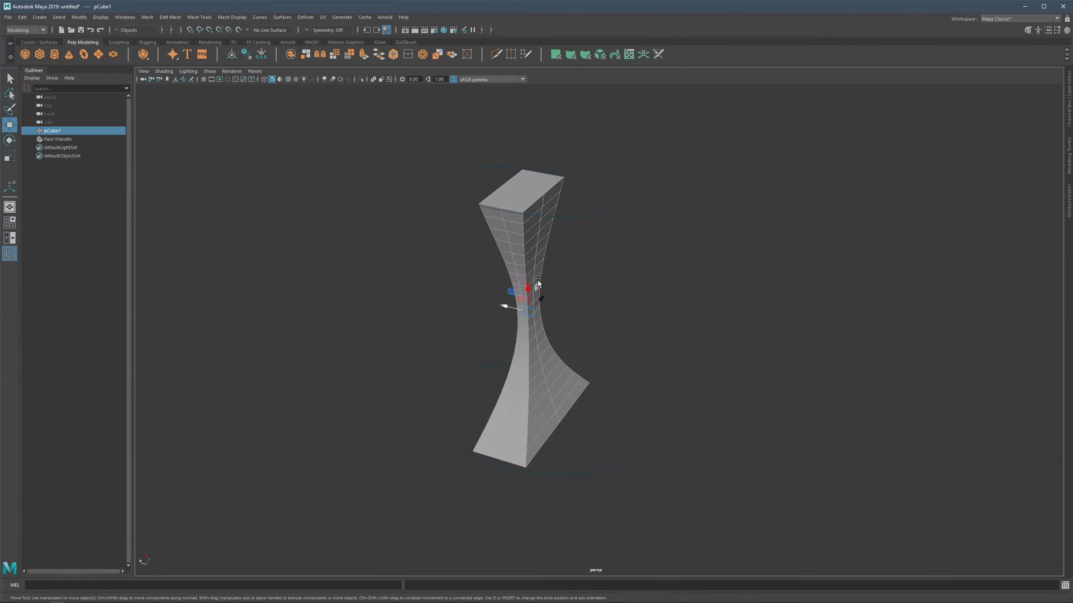
click(610, 214)
alt+drag(609, 212, 575, 200)
alt+middle_drag(583, 196, 531, 217)
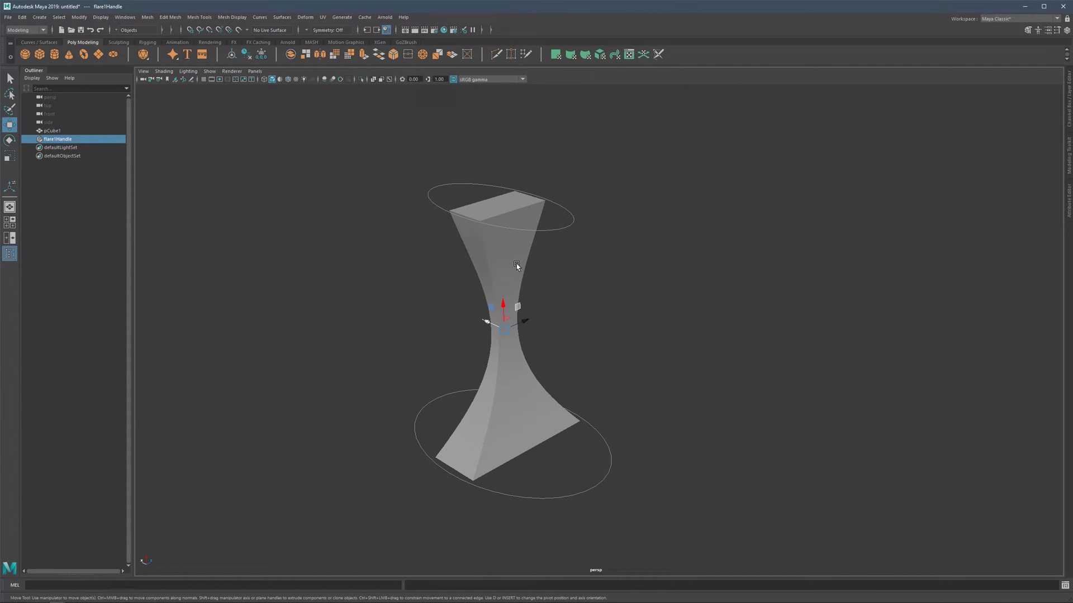
key(t)
drag(439, 186, 504, 191)
- Adjust the flare of the slab's upper end along its width with the manipulator
alt+middle_drag(509, 194, 526, 196)
alt+drag(526, 196, 557, 215)
drag(637, 214, 609, 212)
alt+drag(505, 230, 526, 249)
mouse_move(612, 211)
mouse_down()
mouse_move(559, 218)
mouse_move(623, 205)
mouse_up()
alt+drag(552, 231, 552, 239)
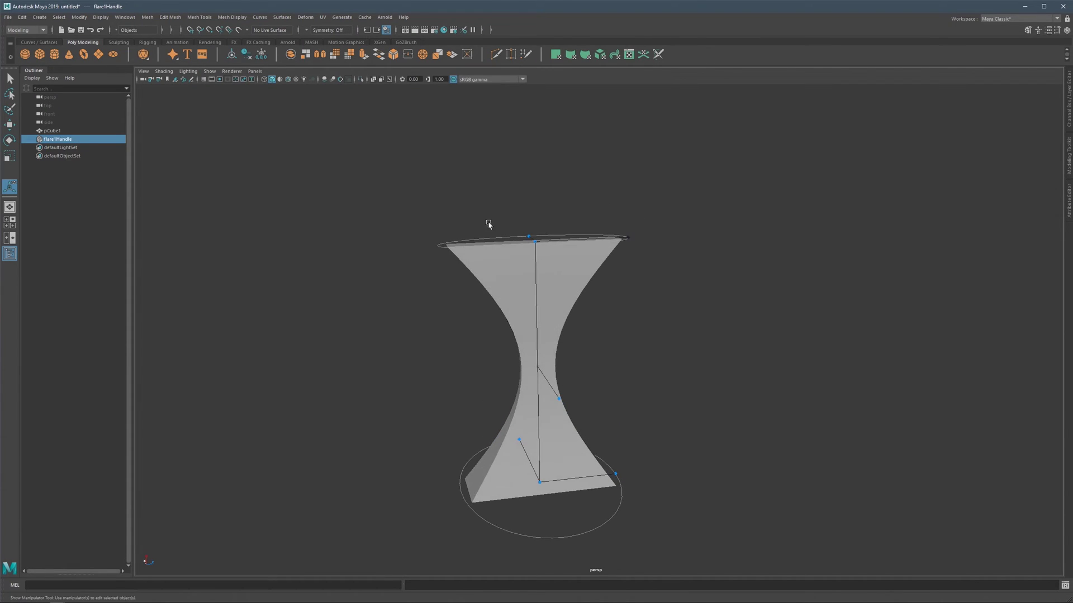
- Start painting the flare deformer's weights on the slab with the Paint Attributes Tool
alt+drag(555, 247, 538, 229)
mouse_move(542, 224)
right_down()
mouse_move(580, 210)
mouse_move(561, 228)
mouse_move(545, 288)
mouse_move(547, 370)
mouse_move(614, 386)
mouse_move(621, 398)
mouse_move(669, 398)
right_up()
click(545, 228)
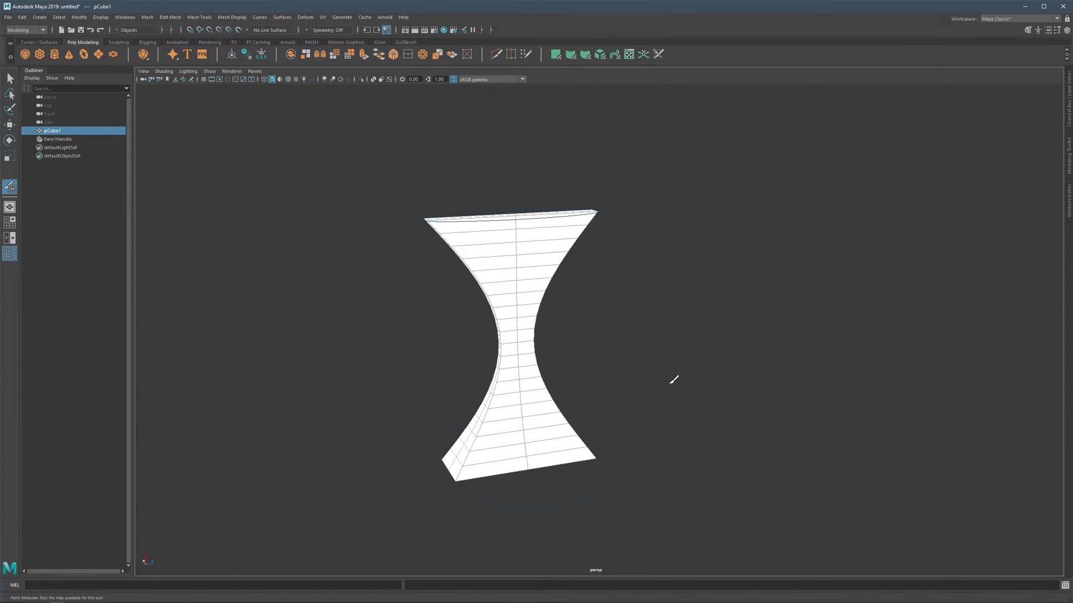
- Examine the flare weight display on the slab from several angles
mouse_move(512, 225)
alt+mouse_down()
mouse_move(548, 230)
mouse_move(514, 230)
alt+mouse_up()
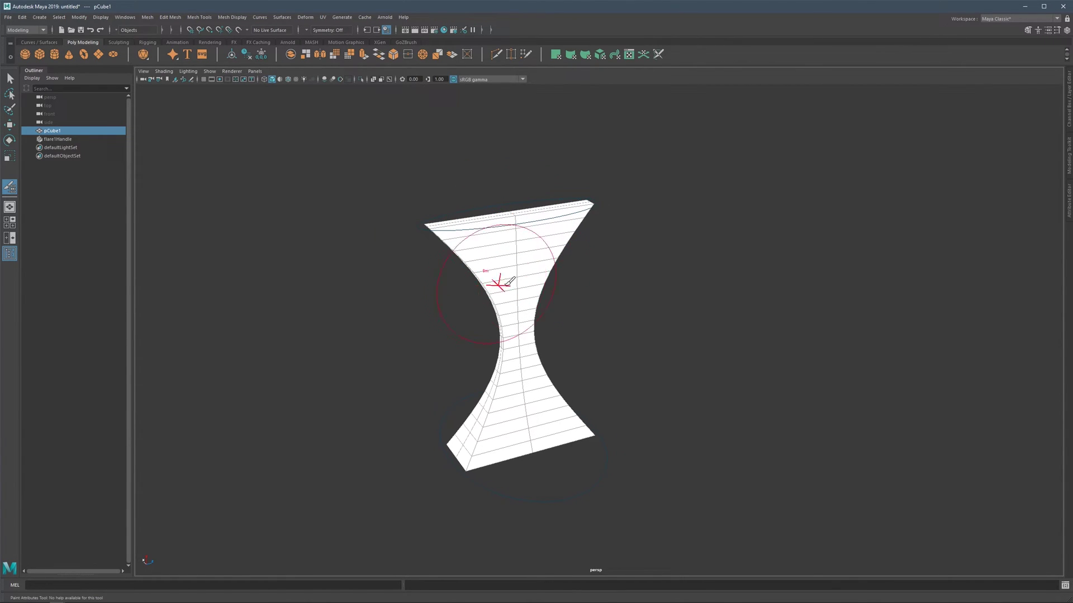
mouse_move(527, 233)
alt+mouse_down()
mouse_move(546, 210)
mouse_move(565, 216)
alt+mouse_up()
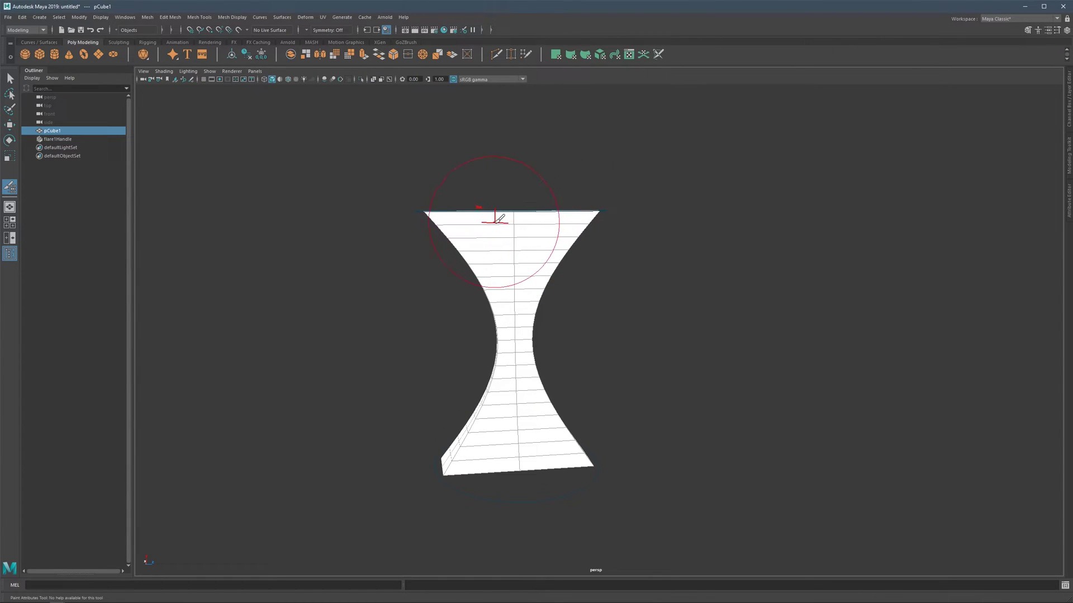
alt+drag(493, 218, 509, 224)
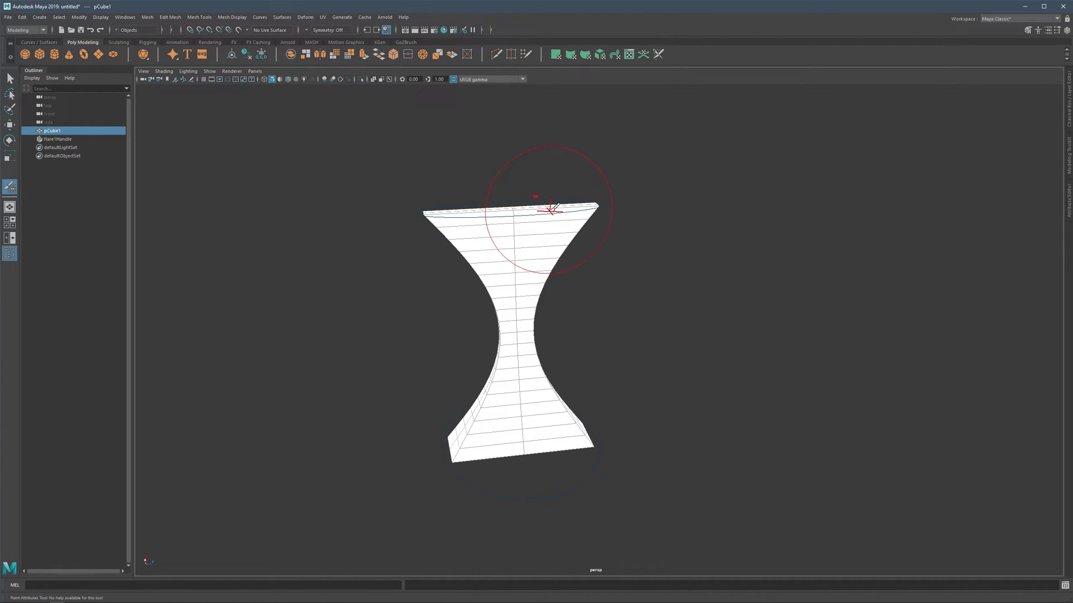
alt+drag(528, 216, 510, 232)
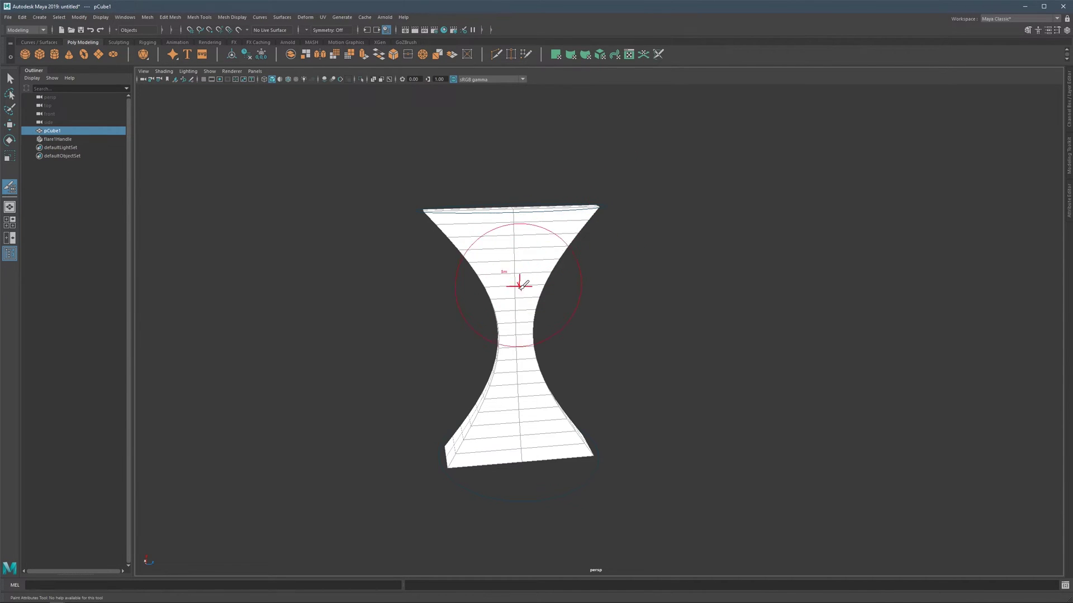
alt+drag(490, 354, 506, 318)
alt+middle_drag(508, 289, 506, 255)
alt+drag(507, 229, 498, 226)
alt+middle_drag(498, 220, 504, 226)
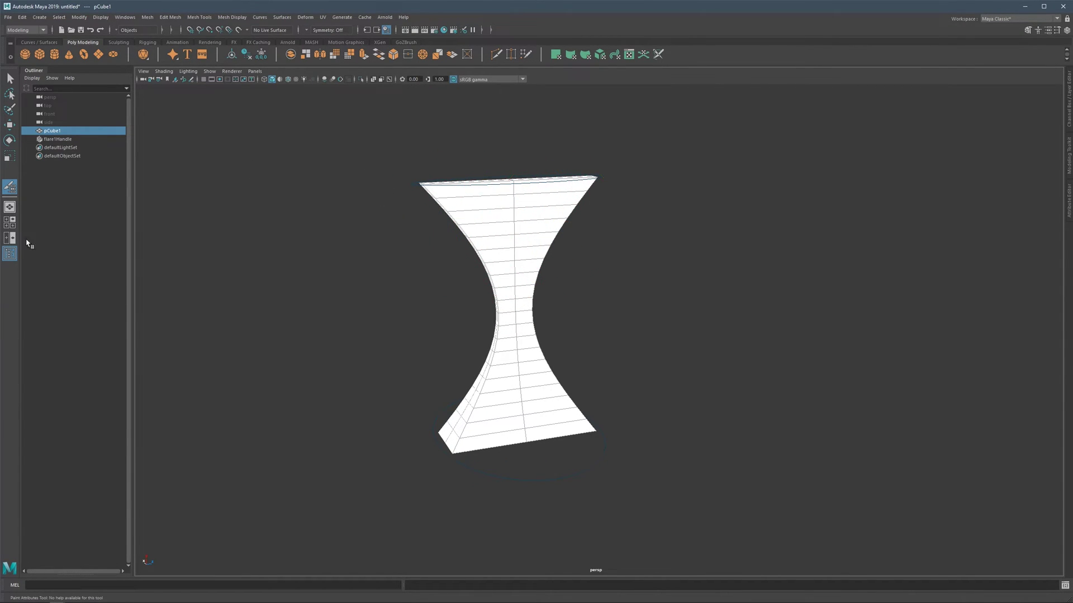
- Hide the Outliner, open the Paint Attributes Tool settings and place their window beside the slab
click(10, 254)
mouse_move(409, 261)
alt+mouse_down()
mouse_move(487, 240)
mouse_move(475, 240)
alt+mouse_up()
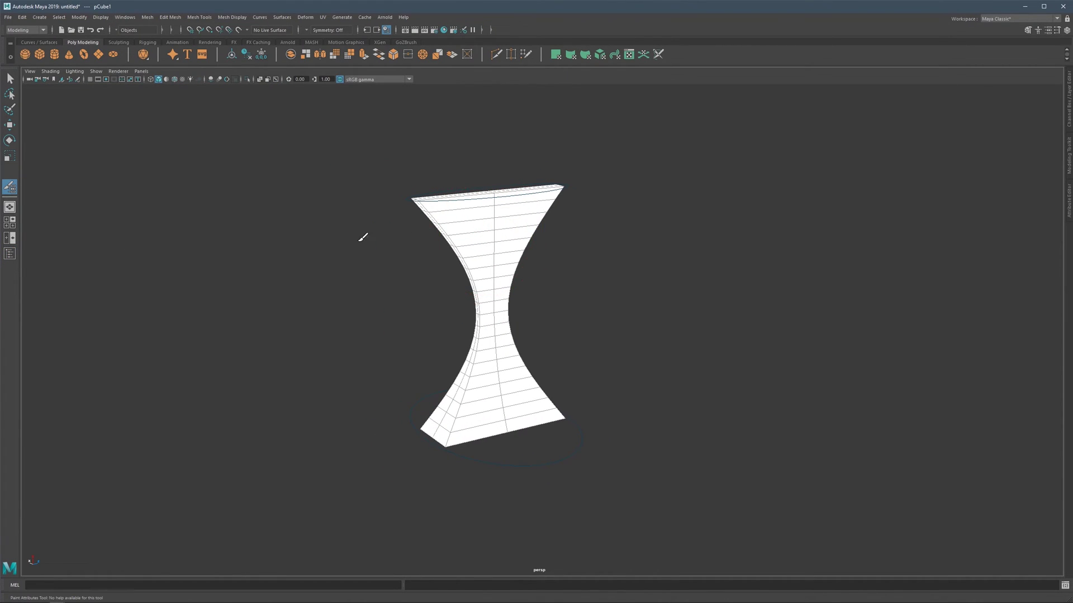
double_click(9, 188)
drag(148, 97, 255, 124)
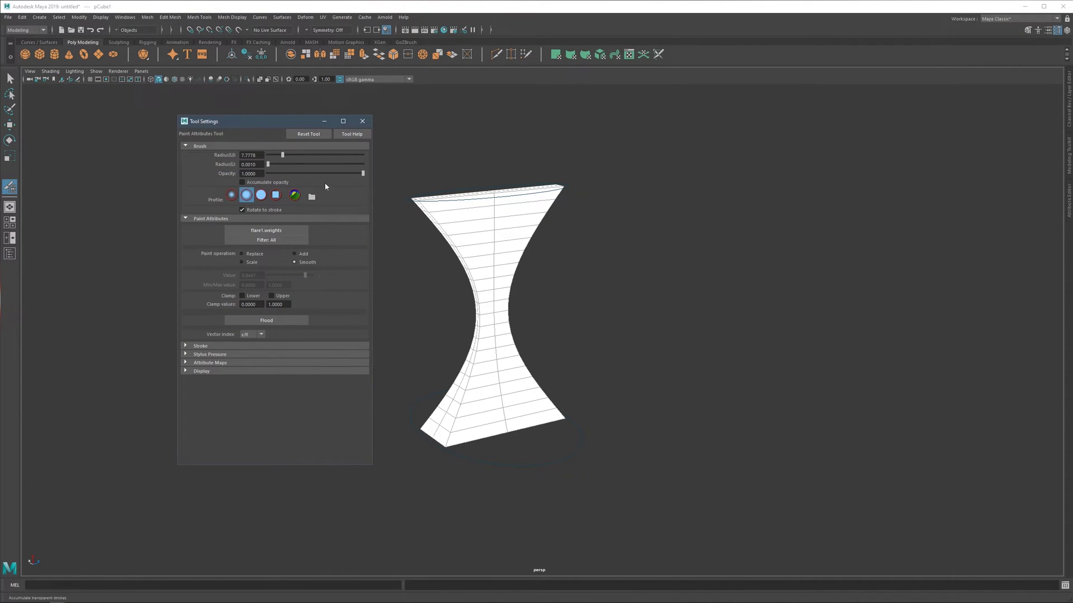
scroll(565, 215, up, 3)
alt+middle_drag(495, 223, 563, 230)
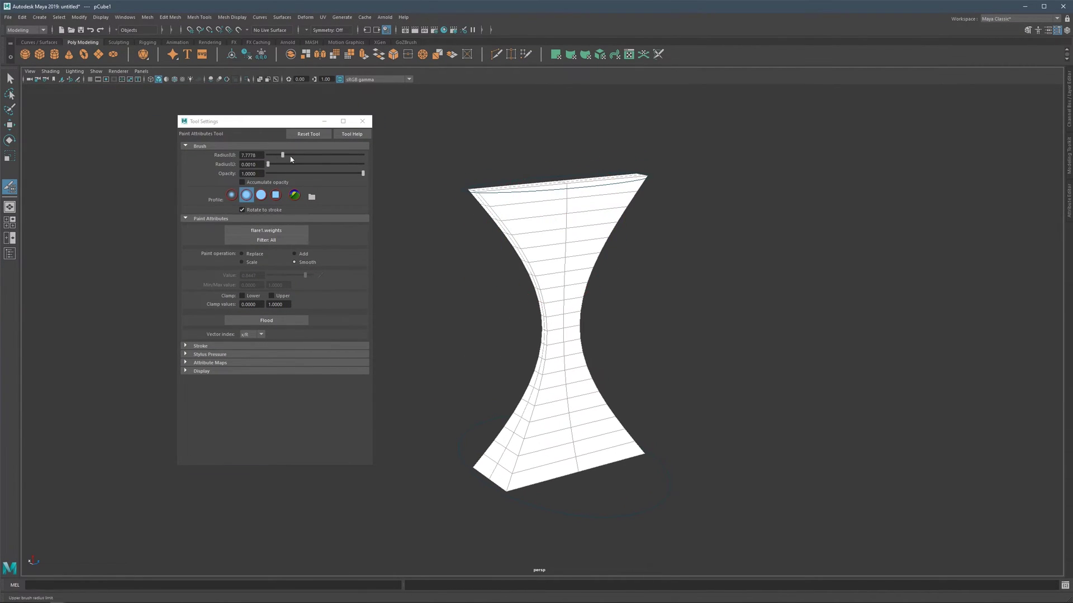
- Reset the Paint Attributes Tool, set the upper brush radius to 4.2222 and the paint value to 0.7864
click(308, 134)
alt+drag(541, 223, 560, 219)
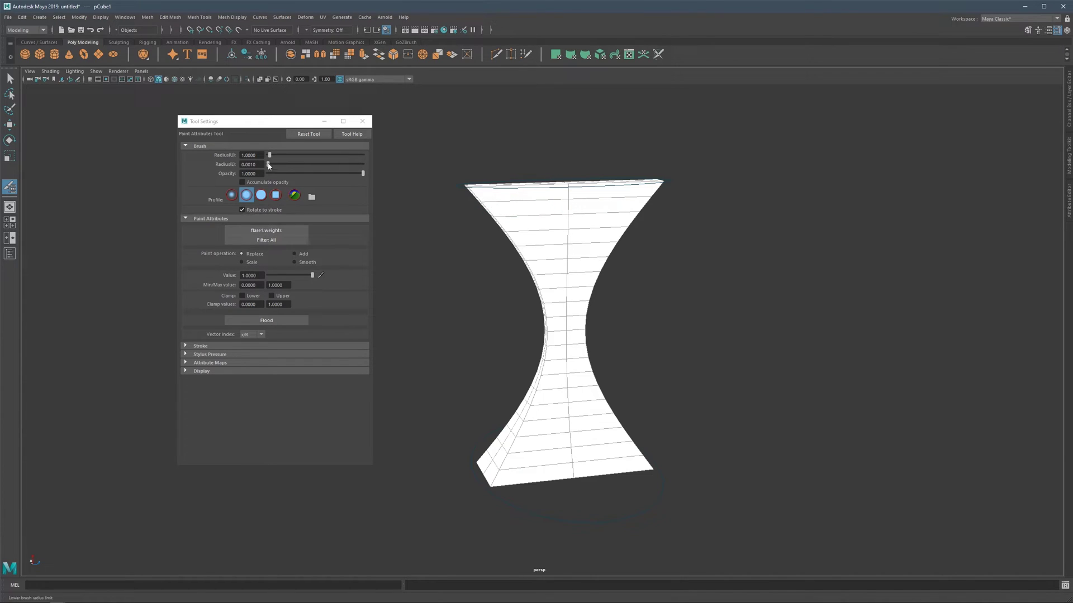
drag(270, 156, 280, 156)
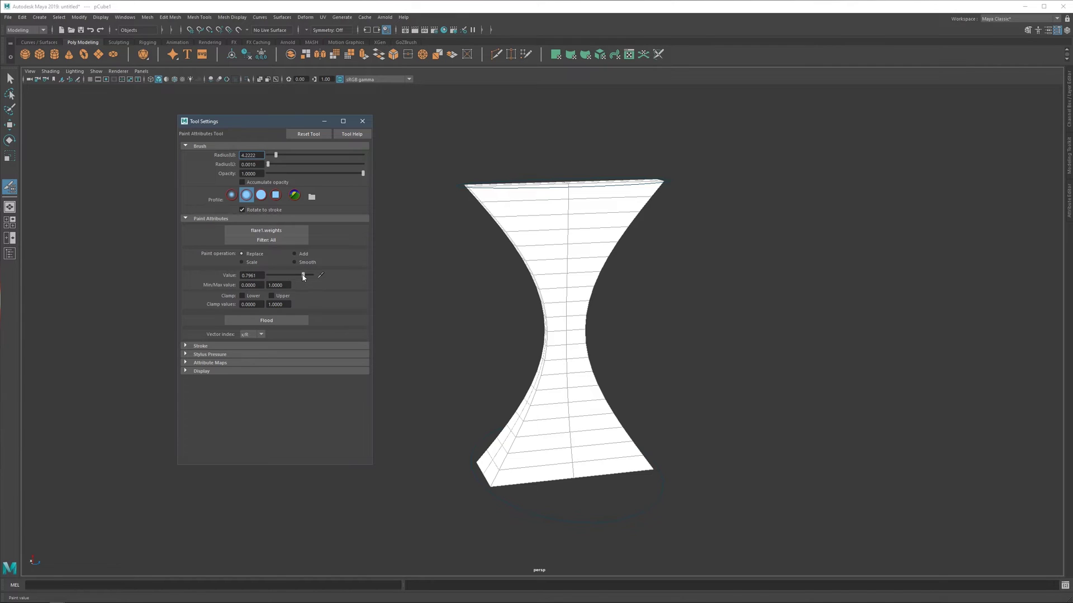
- Paint flare weights near the slab's upper end, undo the last stroke and switch the paint operation to Scale
mouse_move(494, 203)
mouse_down()
mouse_move(505, 189)
mouse_move(542, 197)
mouse_move(538, 245)
mouse_up()
key(ctrl+z)
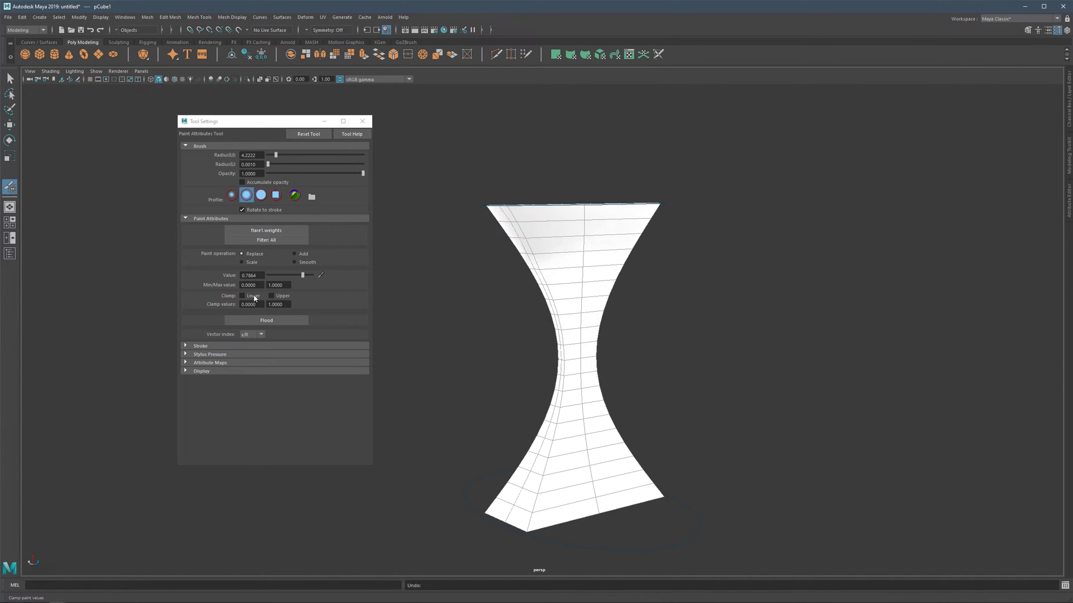
click(254, 263)
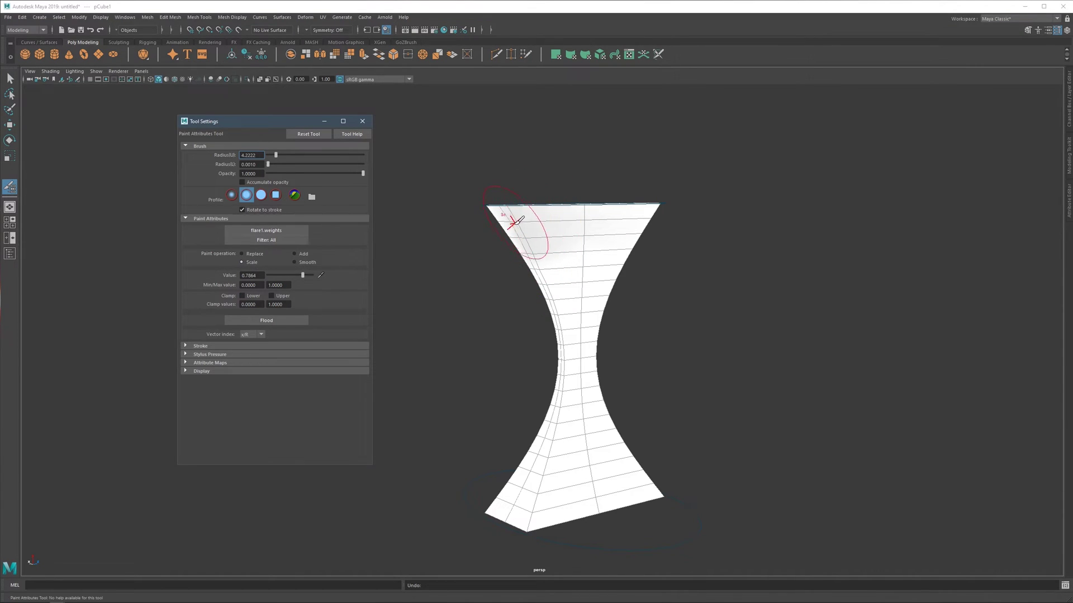
- Paint flare weights around the slab's upper end with the Scale operation at value 0.7864, covering its front, side and back
drag(527, 216, 541, 258)
mouse_move(596, 239)
alt+mouse_down()
mouse_move(625, 250)
mouse_move(688, 207)
mouse_move(642, 261)
mouse_move(651, 239)
mouse_move(621, 225)
mouse_move(600, 236)
alt+mouse_up()
mouse_move(600, 235)
mouse_down()
mouse_move(646, 227)
mouse_move(659, 240)
mouse_move(647, 263)
mouse_move(615, 278)
mouse_move(624, 272)
mouse_up()
mouse_move(623, 272)
mouse_down()
mouse_move(656, 280)
mouse_move(586, 242)
mouse_up()
drag(581, 241, 562, 233)
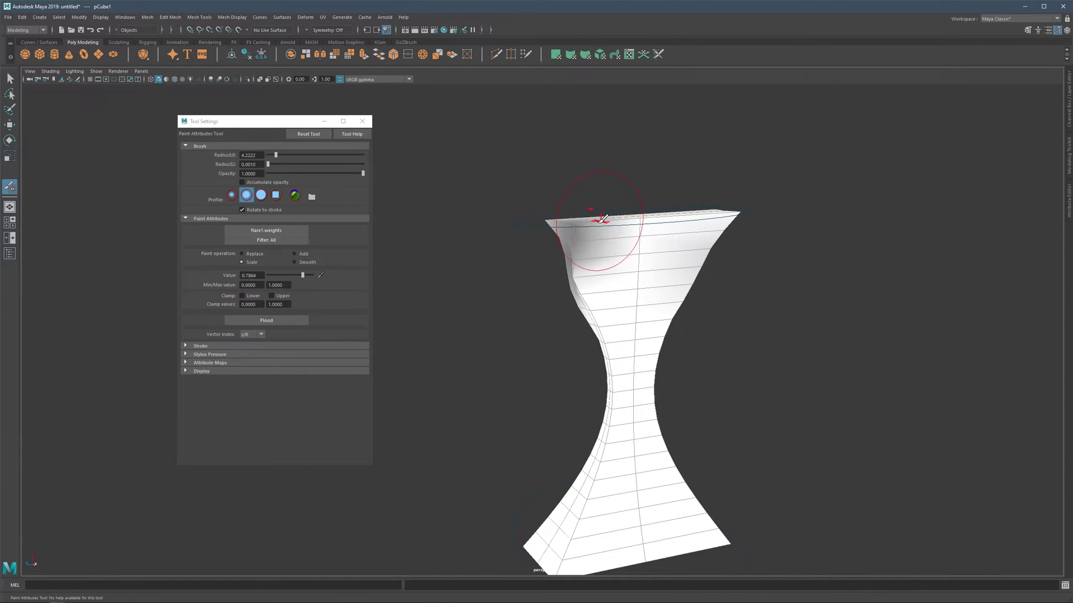
alt+drag(665, 203, 633, 219)
mouse_move(763, 255)
mouse_down()
mouse_move(790, 253)
mouse_move(645, 241)
mouse_move(665, 265)
mouse_move(587, 256)
mouse_up()
alt+drag(586, 256, 695, 254)
alt+drag(555, 244, 657, 229)
drag(563, 247, 492, 248)
alt+middle_drag(499, 247, 673, 225)
drag(673, 225, 525, 223)
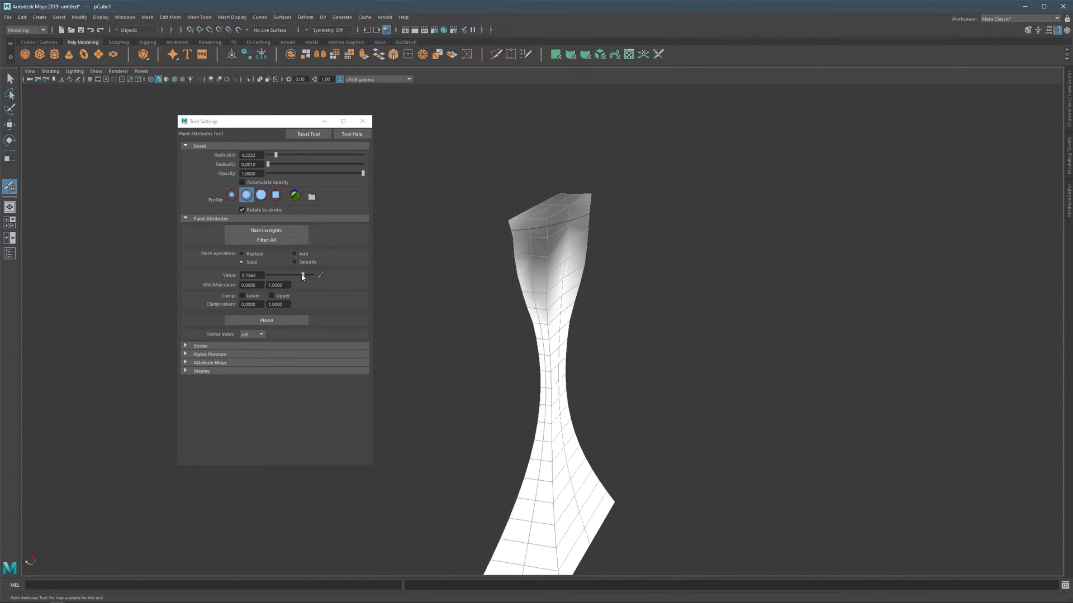
- Raise the paint value to about 0.90 and continue scaling the flare weights at the slab's upper end
drag(302, 277, 305, 277)
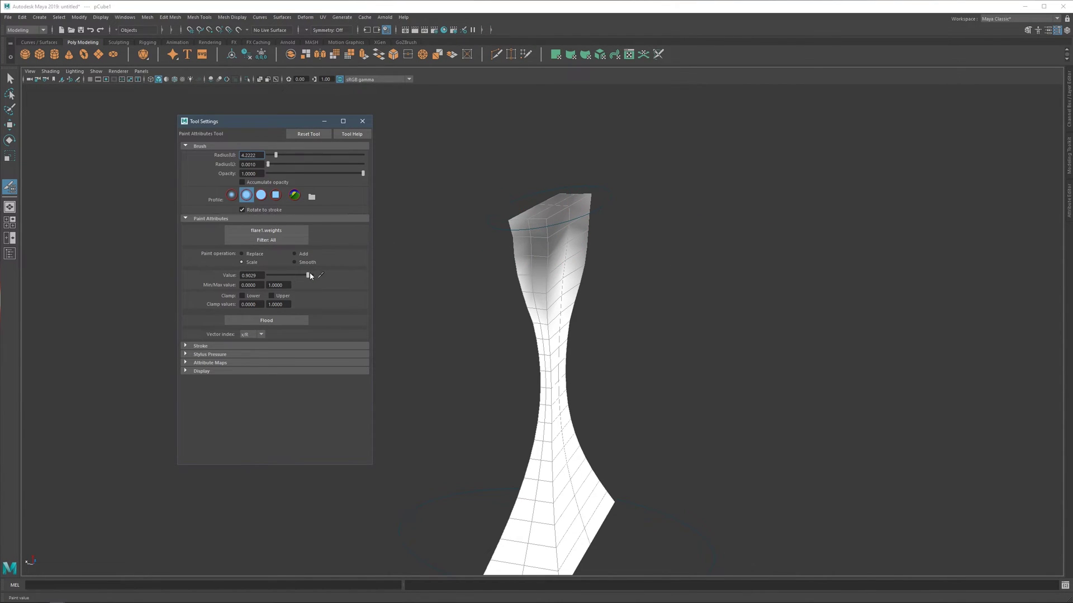
mouse_move(524, 218)
alt+mouse_down()
mouse_move(730, 211)
mouse_move(699, 223)
mouse_move(739, 208)
mouse_move(643, 200)
mouse_move(679, 218)
mouse_move(659, 254)
mouse_move(681, 245)
mouse_move(619, 232)
mouse_move(587, 281)
mouse_move(587, 246)
mouse_move(575, 264)
alt+mouse_up()
mouse_move(576, 264)
alt+mouse_down()
mouse_move(510, 253)
mouse_move(578, 209)
mouse_move(549, 234)
mouse_move(510, 223)
mouse_move(558, 266)
mouse_move(568, 240)
alt+mouse_up()
- Switch the paint operation to Smooth and flood the slab's flare weights twice
click(308, 263)
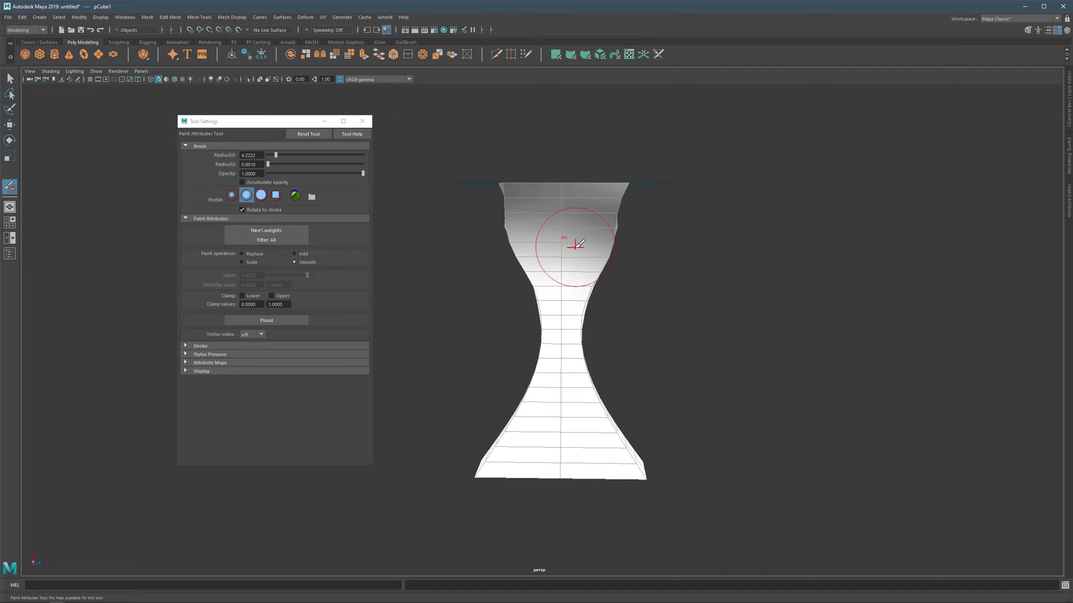
click(293, 322)
click(293, 323)
alt+drag(557, 194, 765, 192)
- Leave the Paint Attributes Tool for the Select Tool and close the Tool Settings window
key(q)
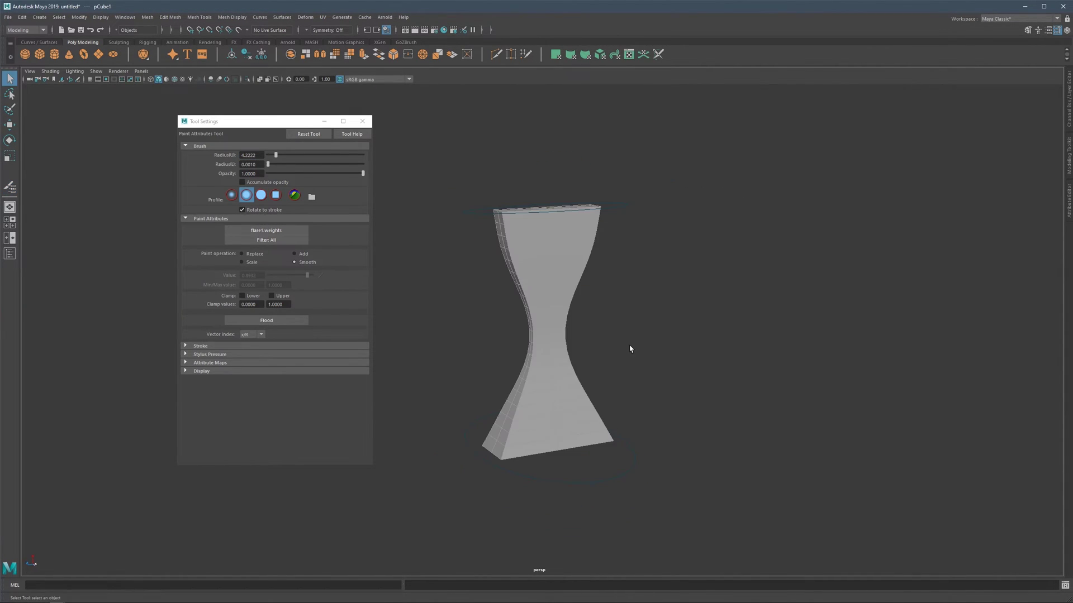
alt+drag(629, 349, 572, 303)
scroll(581, 303, up, 1)
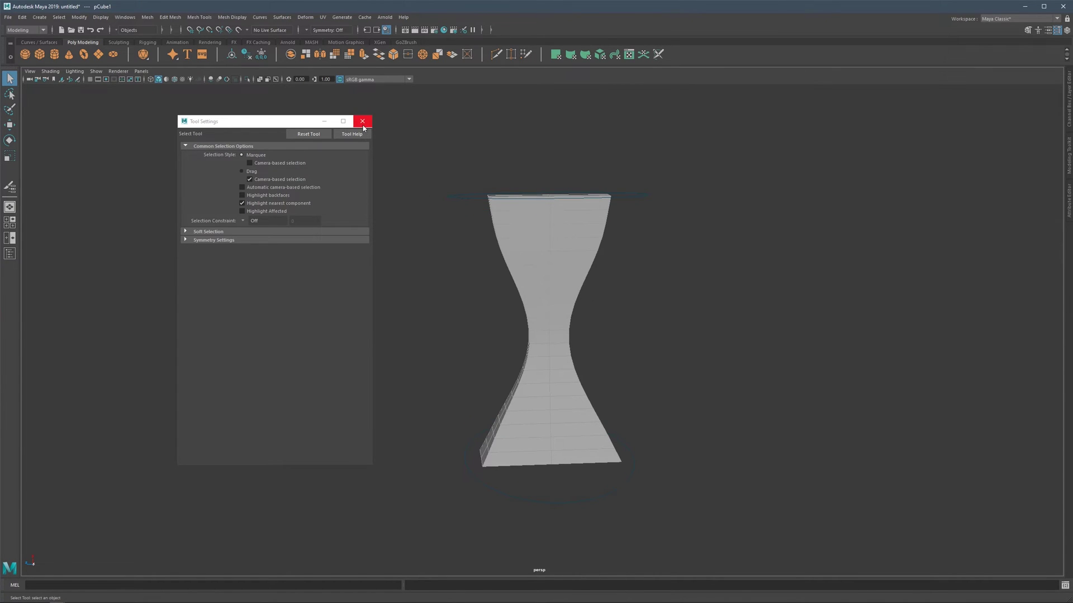
click(366, 124)
scroll(561, 223, up, 2)
alt+drag(561, 224, 587, 239)
scroll(586, 239, up, 2)
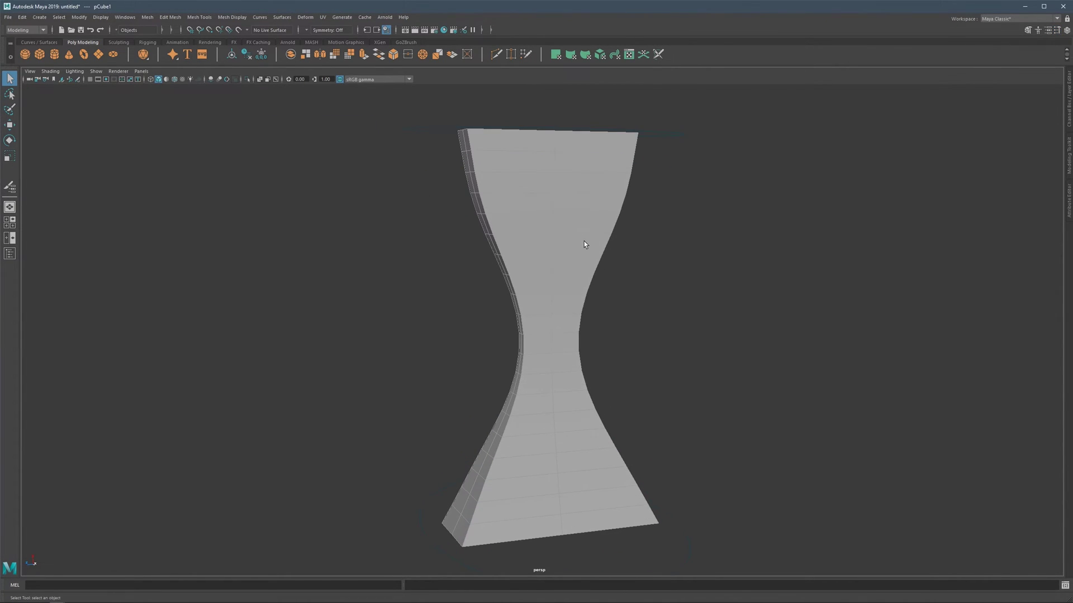
- Examine the flared slab from several angles, selecting the flare handle and then the slab
click(617, 228)
alt+right_drag(617, 228, 609, 251)
alt+drag(609, 250, 553, 223)
click(560, 252)
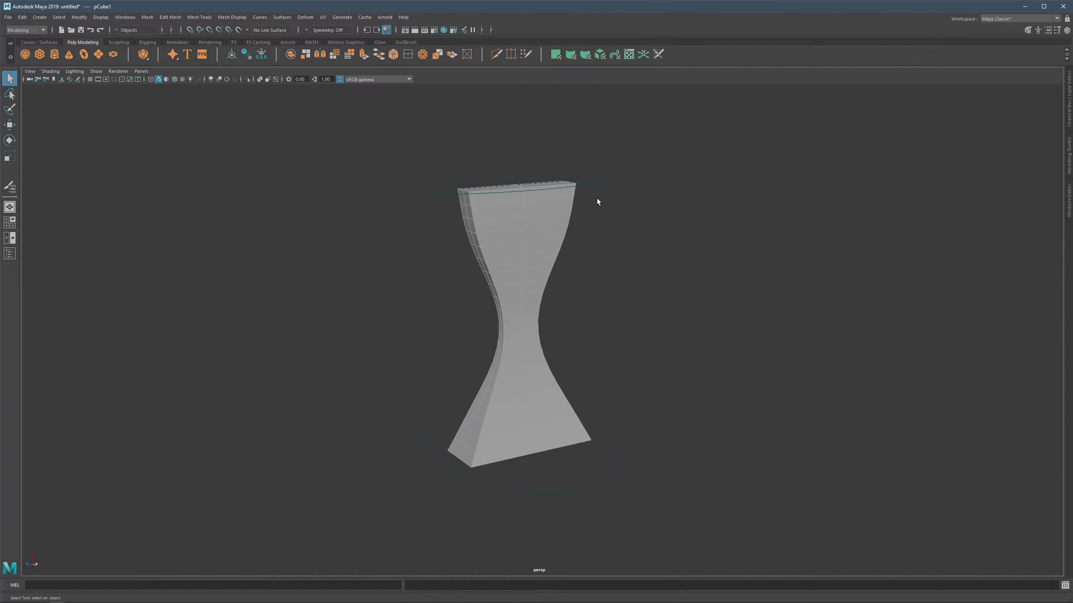
click(564, 189)
alt+drag(564, 188, 538, 232)
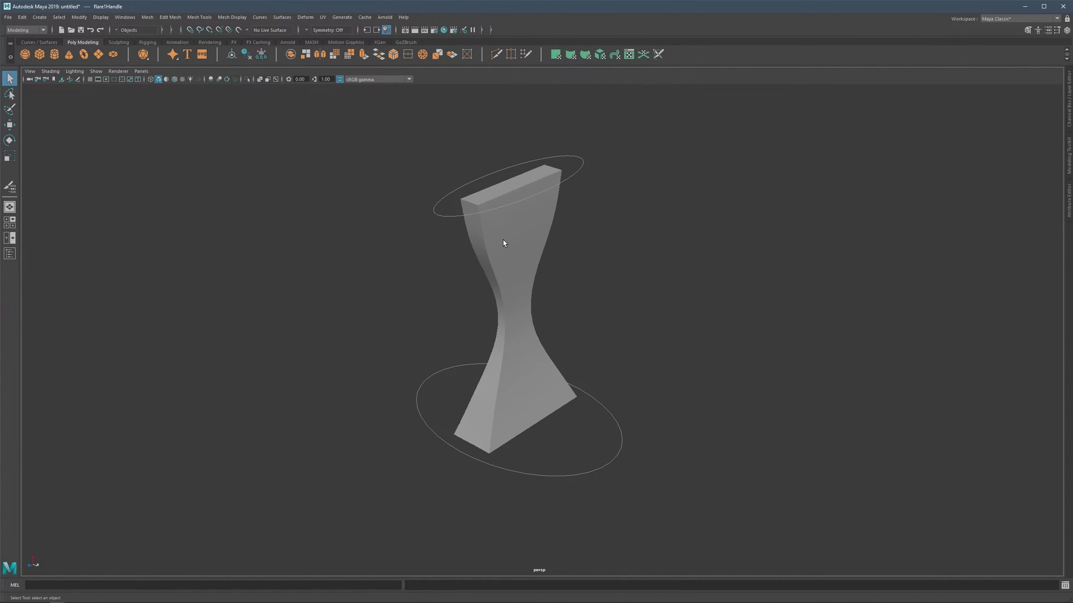
click(516, 231)
alt+drag(520, 243, 510, 308)
alt+middle_drag(537, 289, 504, 267)
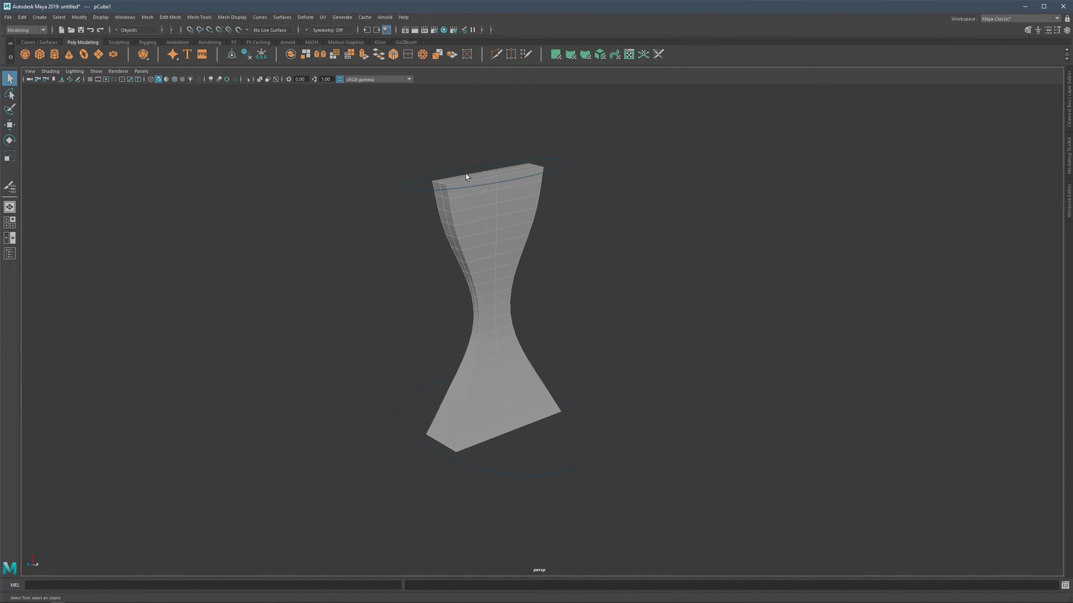
- Show the Outliner, try deleting flare1Handle and undo the deletion
click(10, 255)
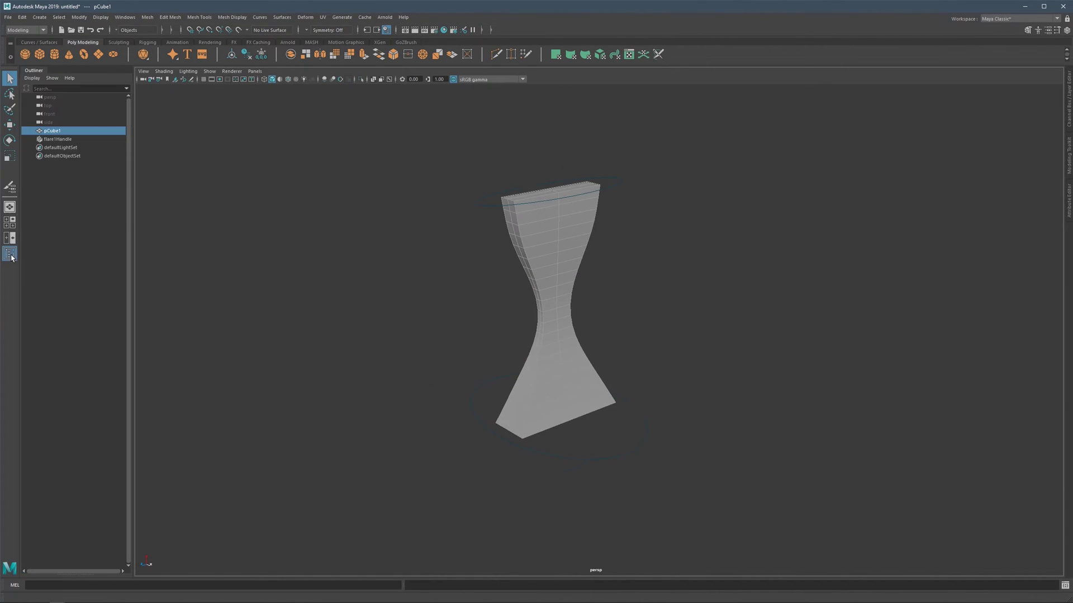
click(56, 139)
alt+drag(626, 235, 493, 229)
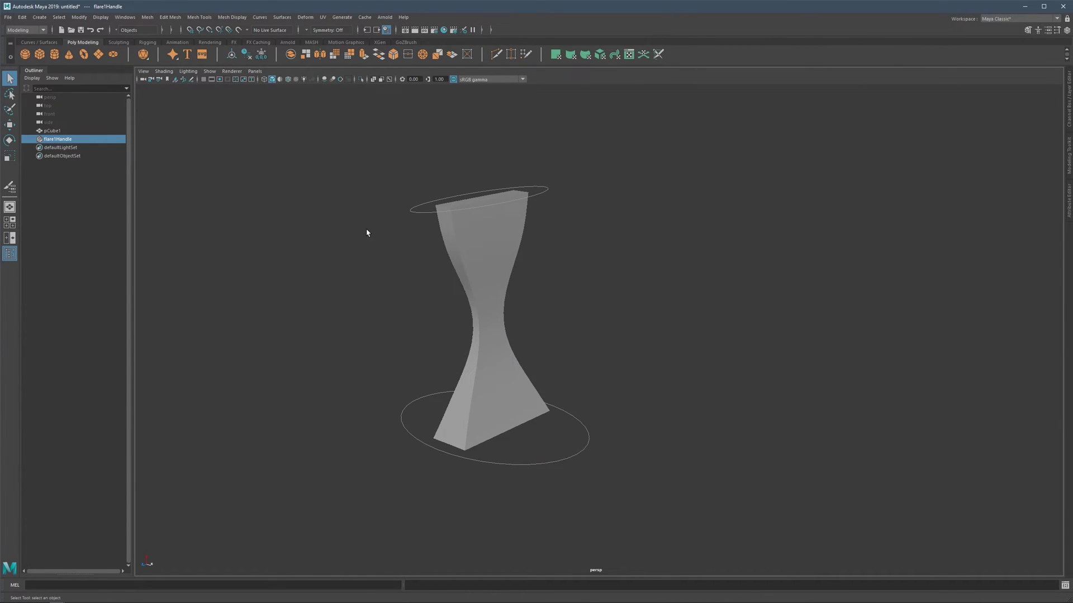
key(Delete)
key(ctrl+z)
alt+drag(509, 247, 466, 249)
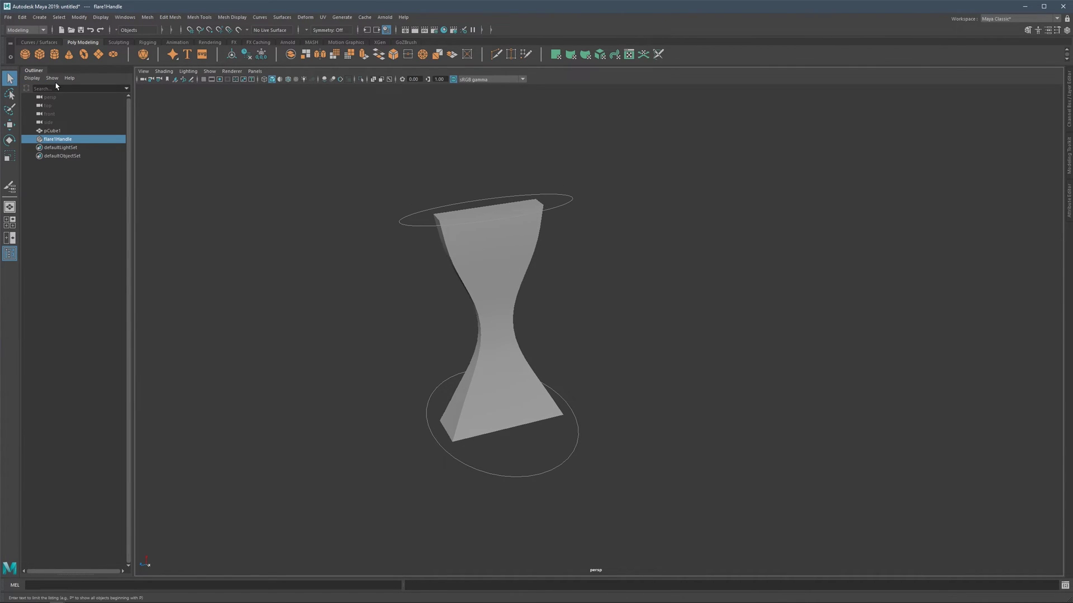
- Delete the construction history of all objects in the scene
click(23, 18)
mouse_move(112, 124)
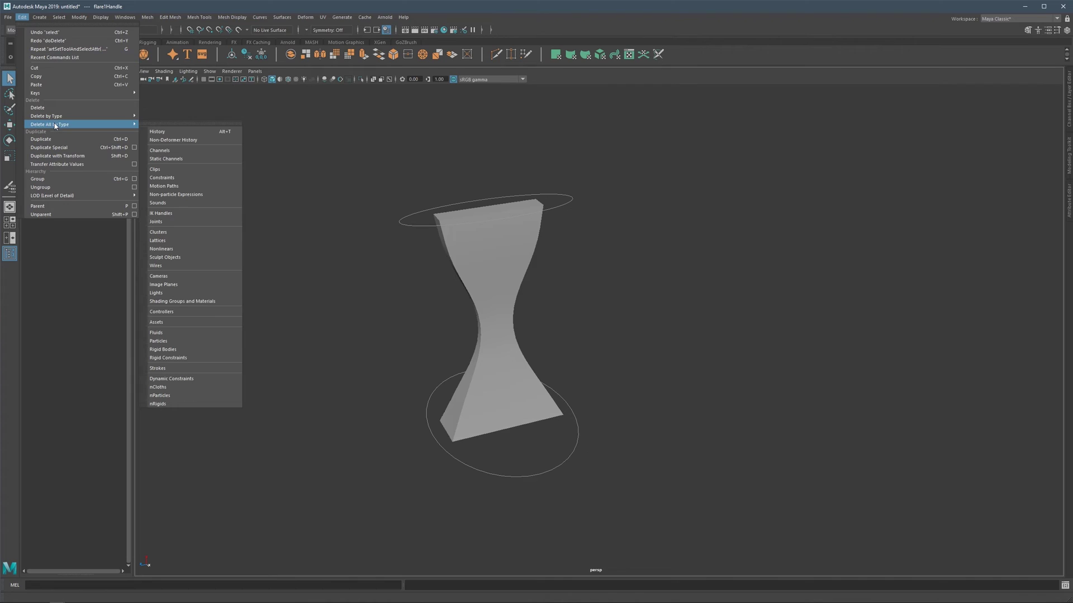
click(156, 133)
mouse_move(467, 214)
alt+mouse_down()
mouse_move(493, 220)
mouse_move(466, 214)
alt+mouse_up()
- Try moving a vertex on the upper part of pCube1, undo the move and return to object mode
click(51, 130)
right_drag(486, 220, 485, 245)
click(471, 232)
key(w)
drag(474, 235, 527, 256)
key(ctrl+z)
right_drag(505, 267, 519, 253)
alt+drag(502, 261, 474, 279)
alt+middle_drag(476, 285, 505, 276)
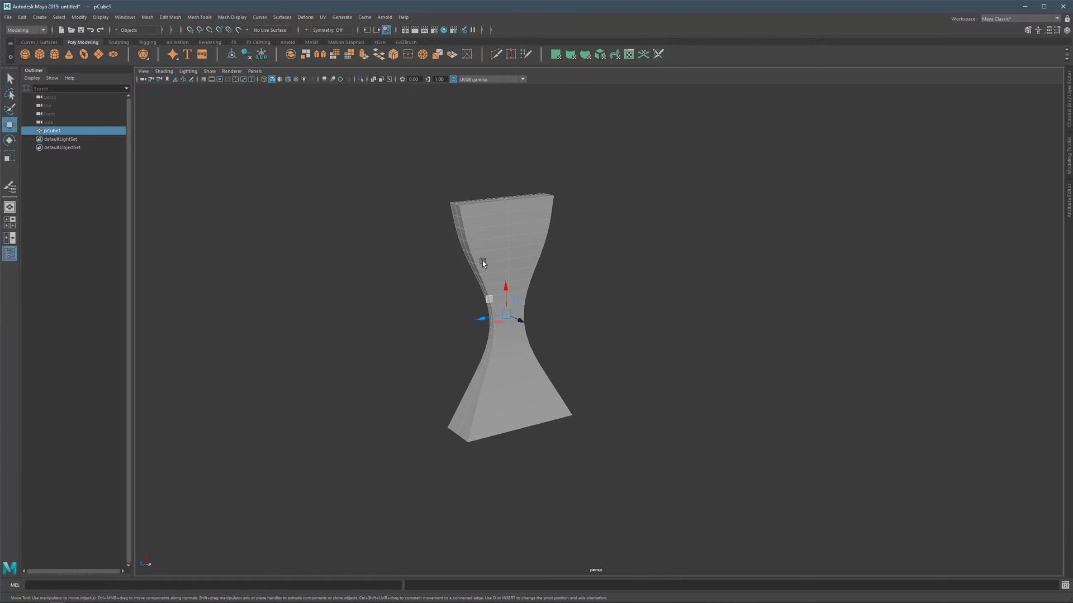
- Delete the flared slab and create a new polygon cube
key(Delete)
key(q)
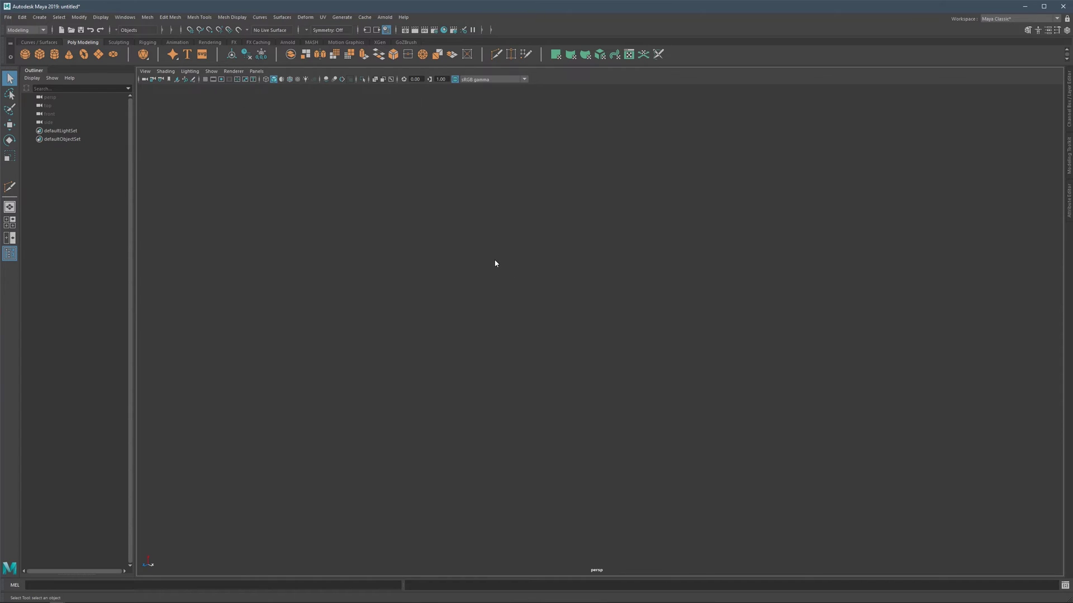
shift+right_drag(495, 261, 493, 286)
- Show the grid and scale the cube into a tall thin slab, about 1.9 in X, 26.5 in Y and 11.1 in Z
key(r)
drag(599, 329, 451, 263)
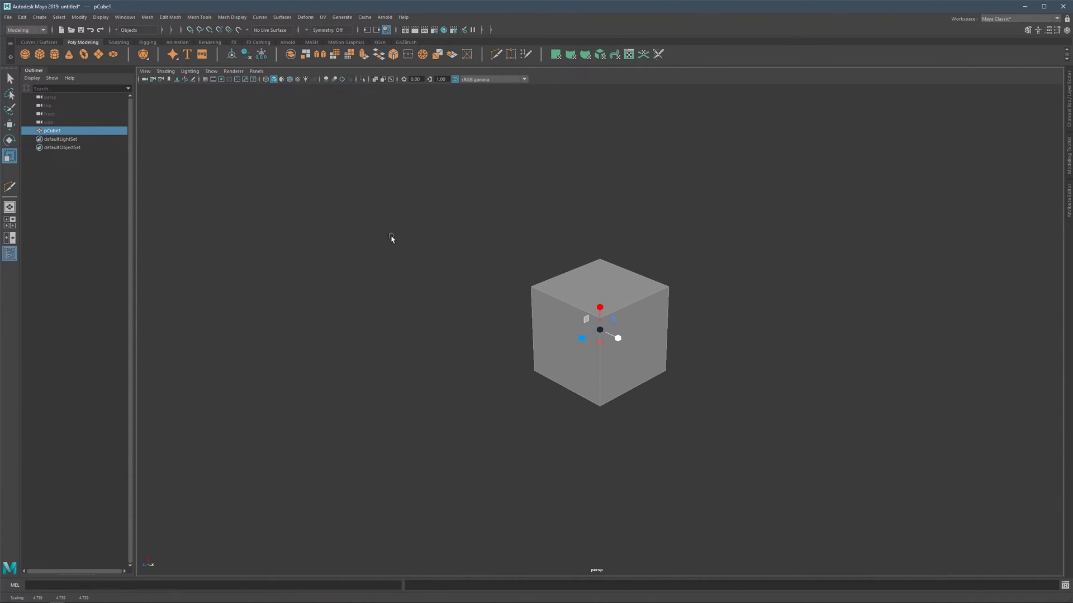
click(205, 78)
drag(599, 332, 578, 279)
scroll(659, 320, down, 4)
mouse_move(602, 337)
mouse_down()
mouse_move(561, 340)
mouse_move(606, 337)
mouse_up()
scroll(597, 330, down, 1)
alt+drag(571, 272, 562, 235)
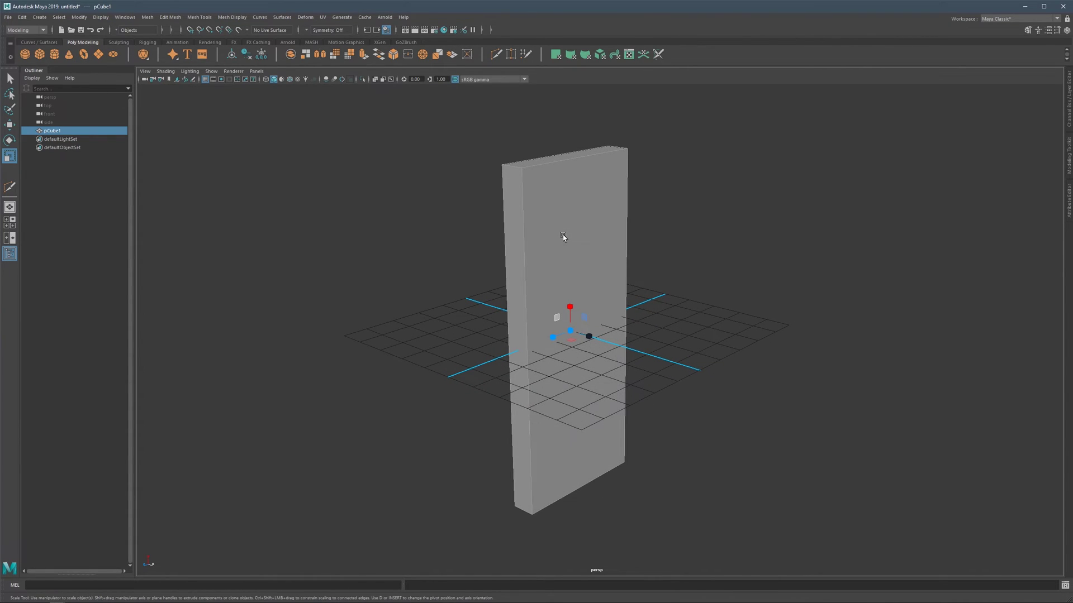
alt+middle_drag(563, 235, 522, 221)
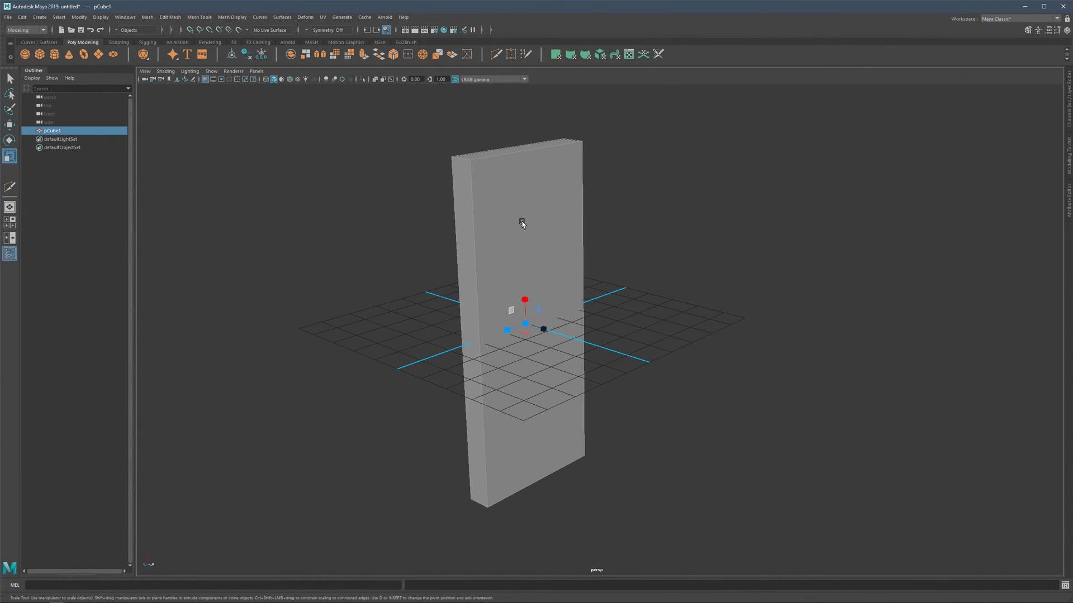
- Set the polyCube1 subdivisions to 20 in height, 2 in depth and 2 in width
click(1068, 104)
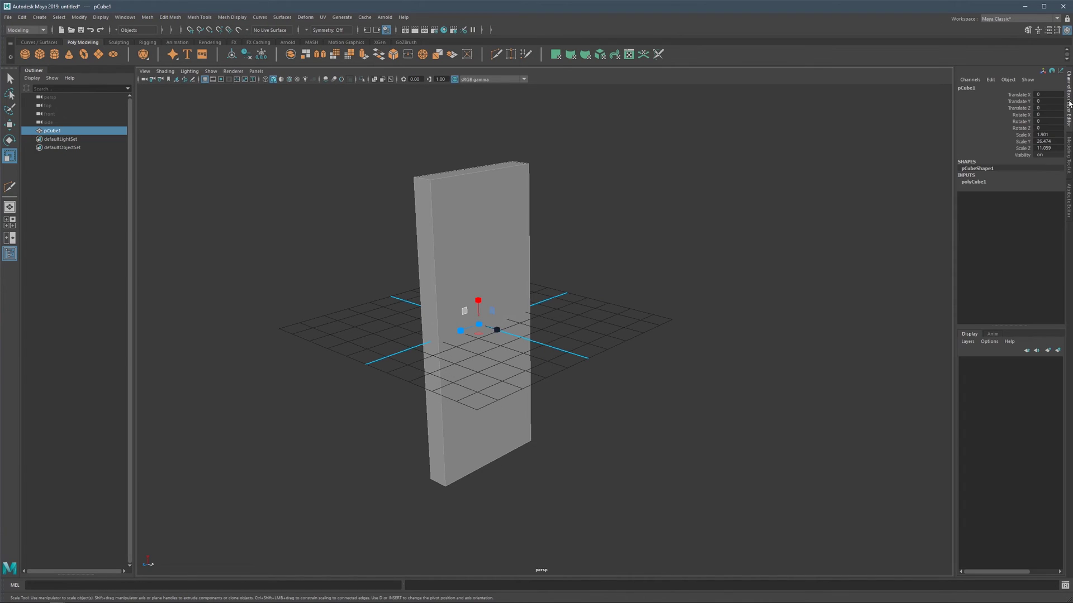
click(976, 182)
double_click(1052, 215)
key(Return)
double_click(1049, 222)
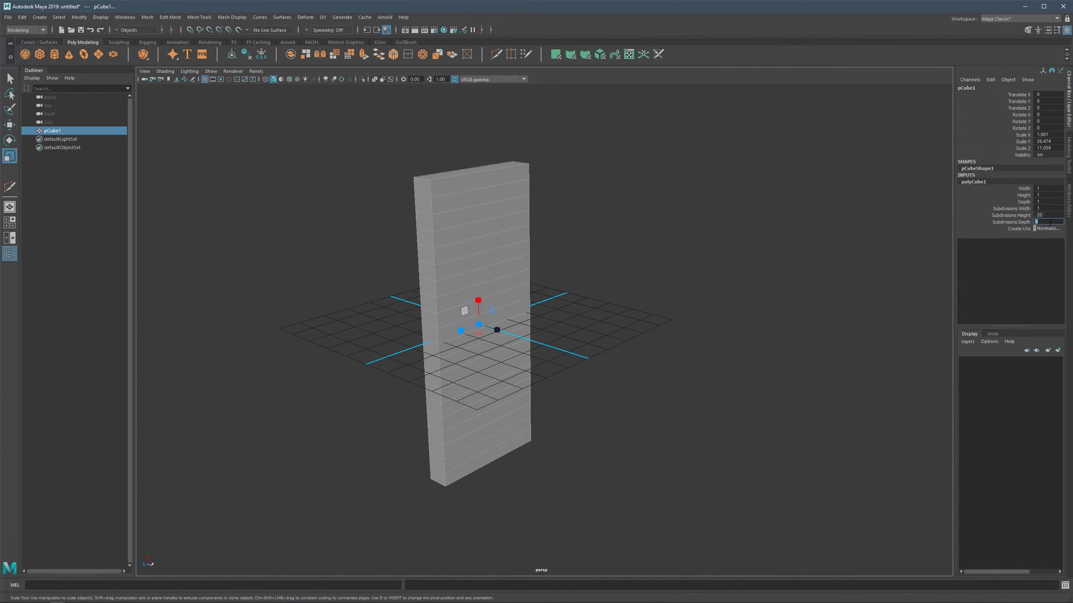
text(2)
key(Return)
double_click(1044, 209)
text(2)
key(Return)
alt+middle_drag(512, 243, 551, 245)
alt+drag(506, 232, 519, 237)
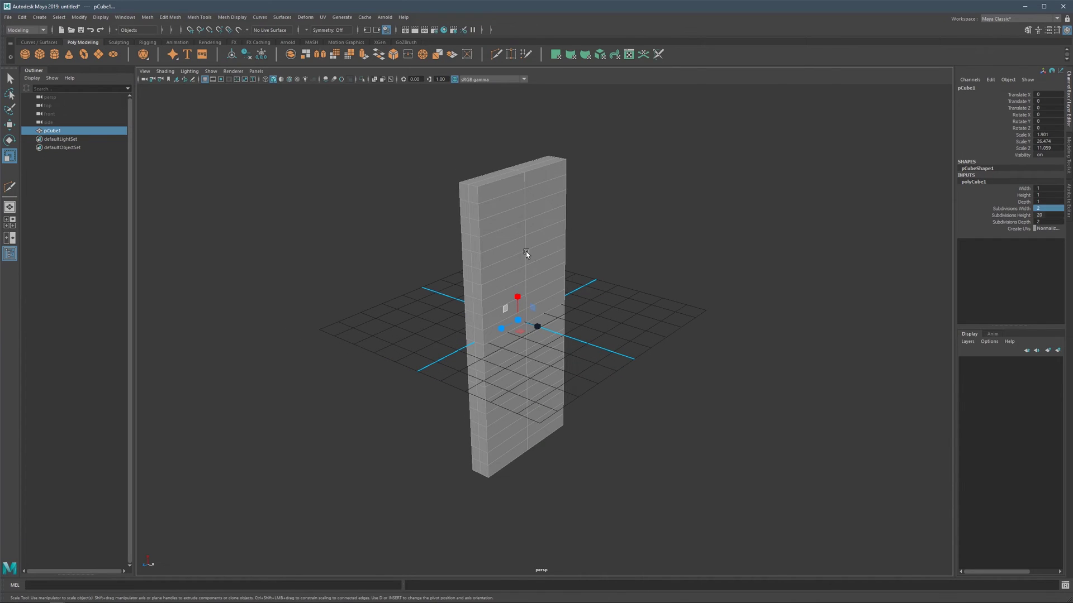
- Hide the viewport grid around the subdivided slab
click(205, 82)
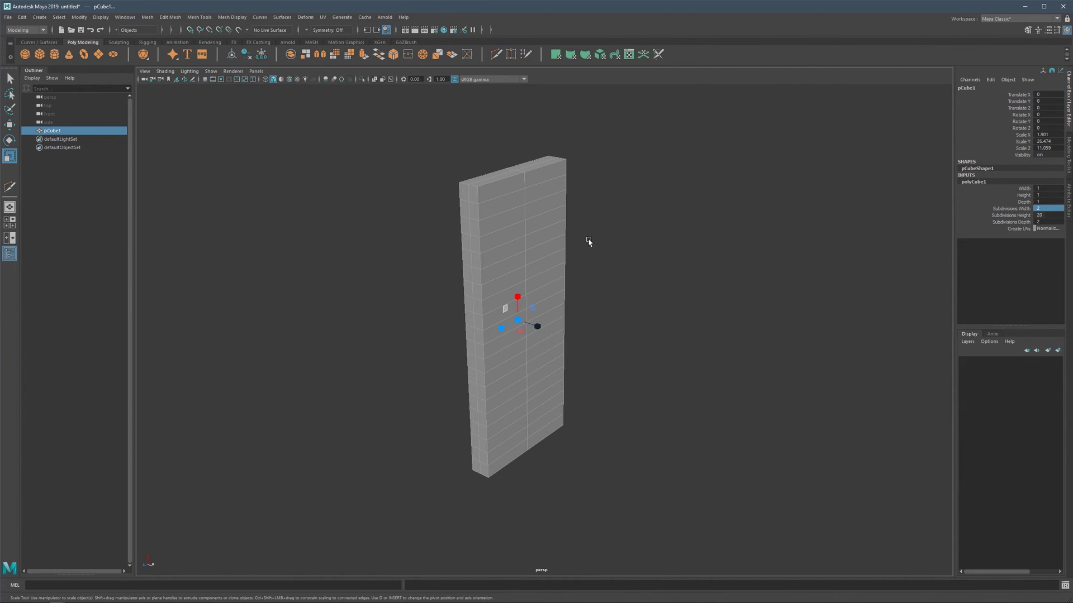
alt+drag(523, 281, 505, 232)
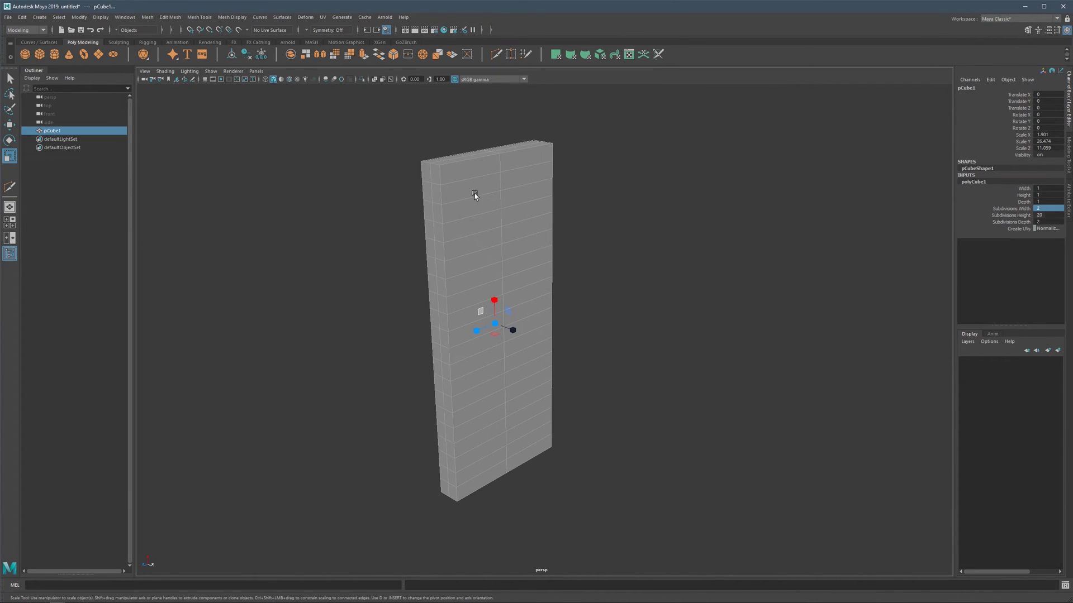
alt+drag(468, 192, 425, 169)
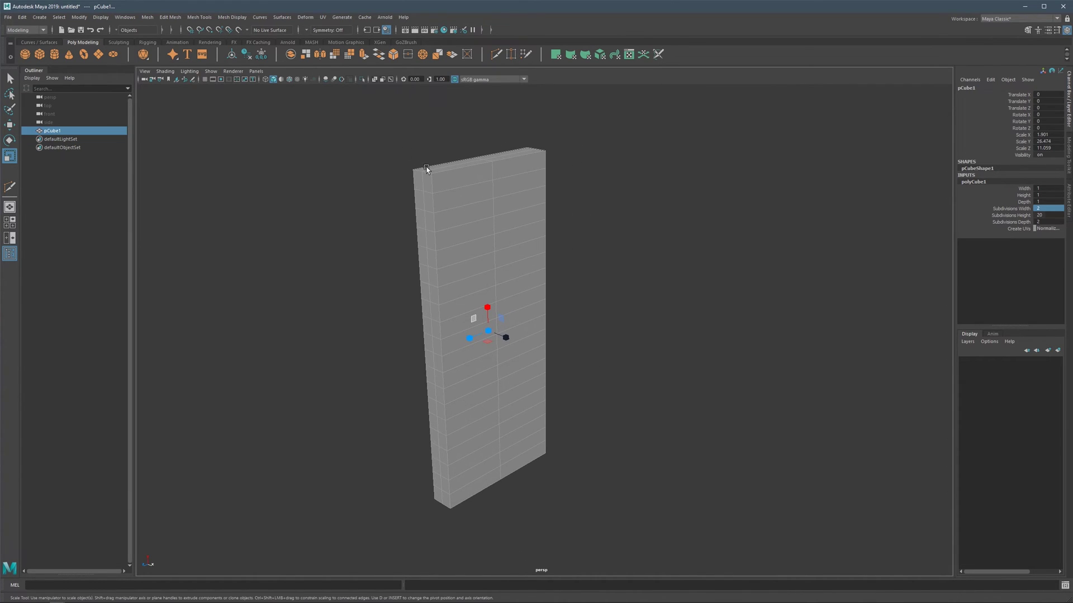
- Create a lattice deformer on the slab with divisions 2, 5, 2 and local divisions 2, 2, 2, and close its options
click(306, 17)
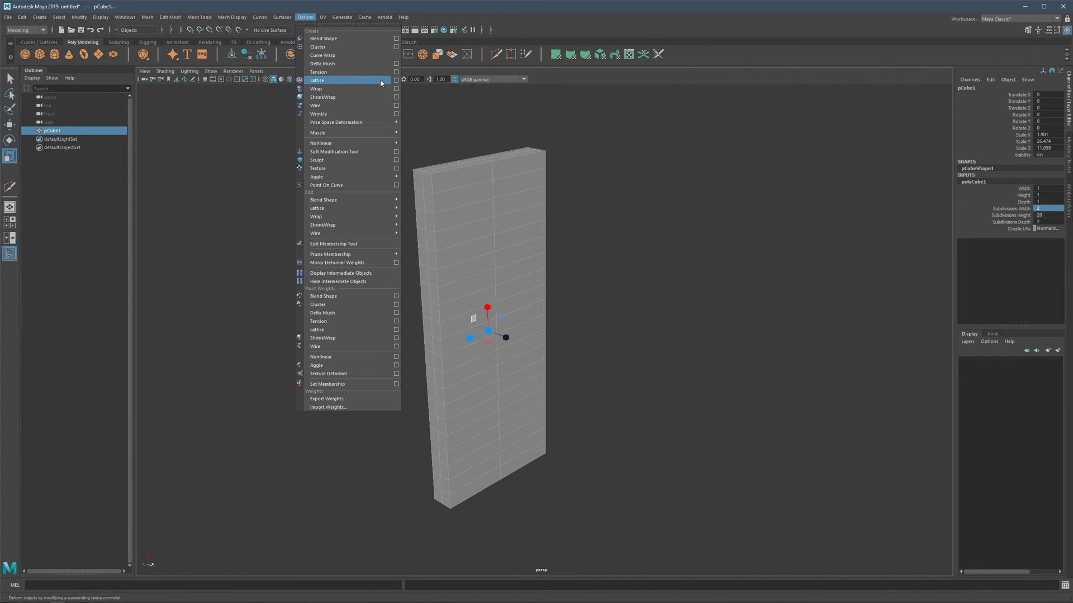
click(396, 80)
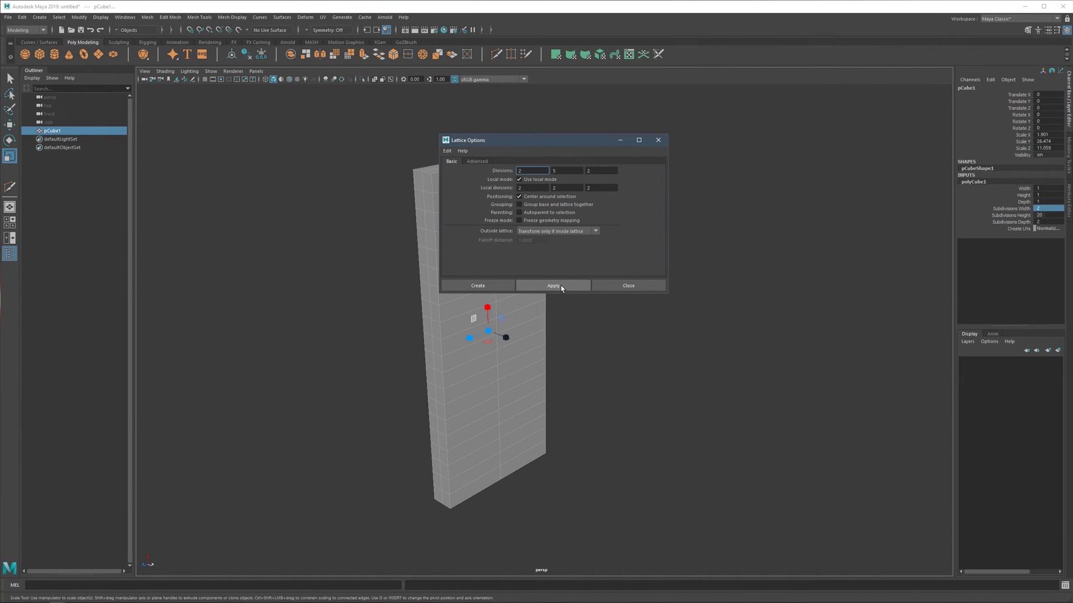
drag(563, 144, 708, 144)
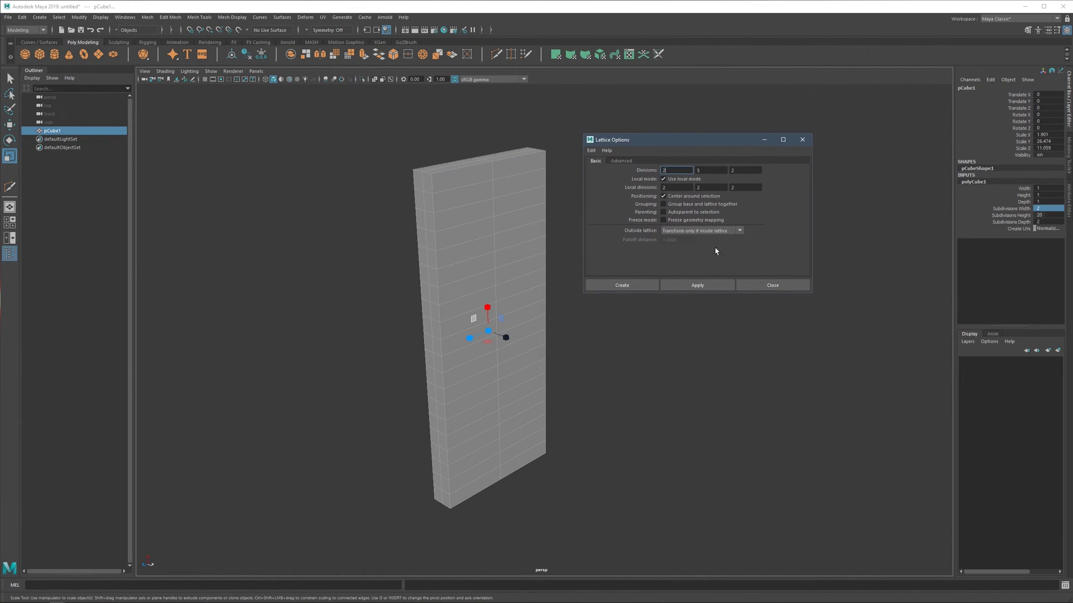
click(693, 287)
click(772, 285)
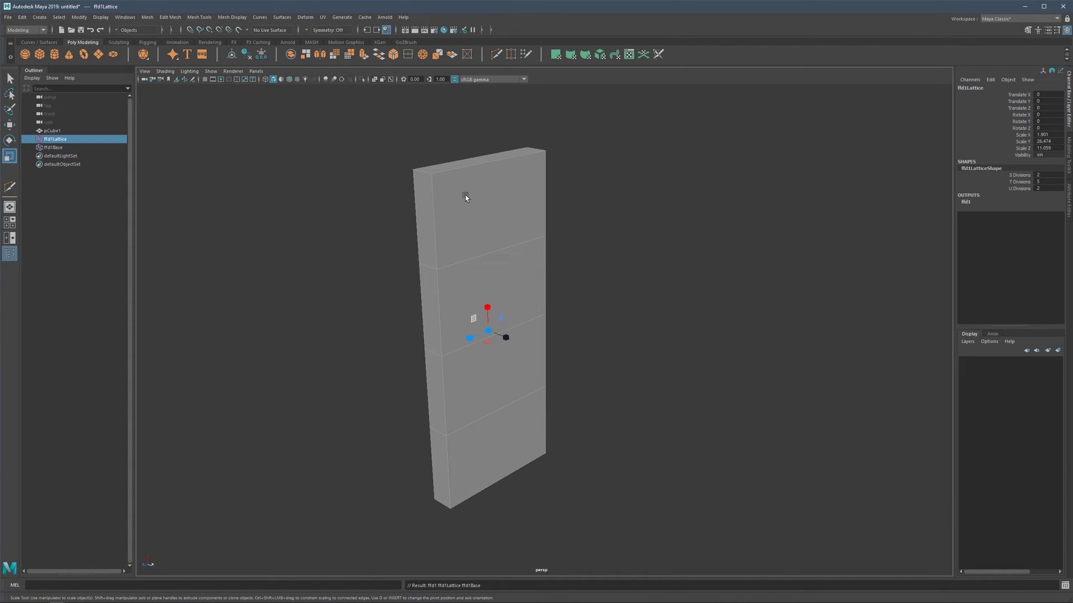
- Compare the slab's wireframe with the lattice divisions, and check the ffd1Base and ffd1Lattice objects
click(289, 79)
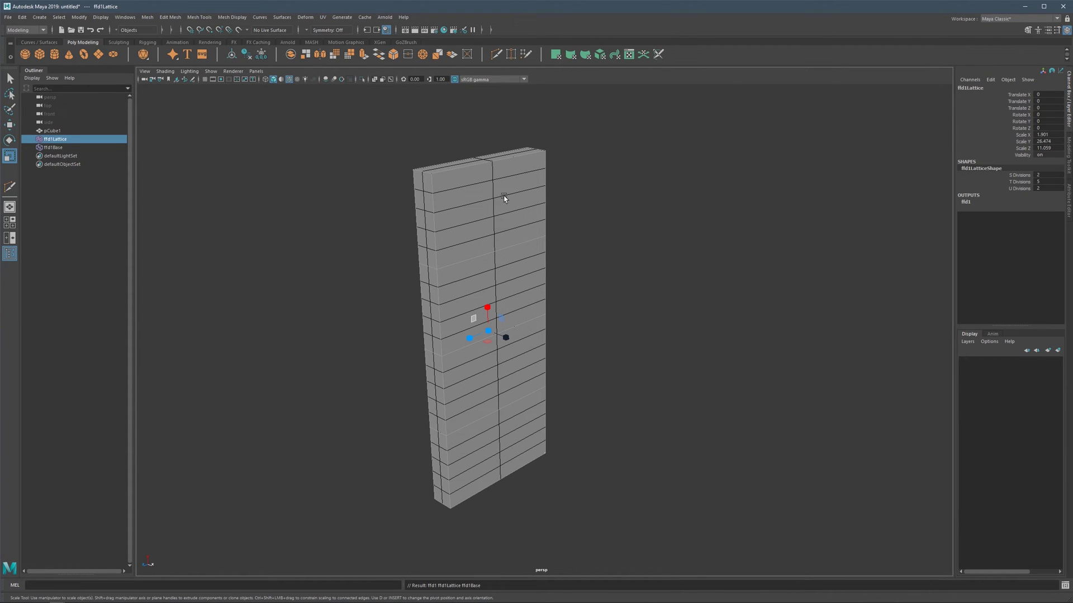
click(289, 79)
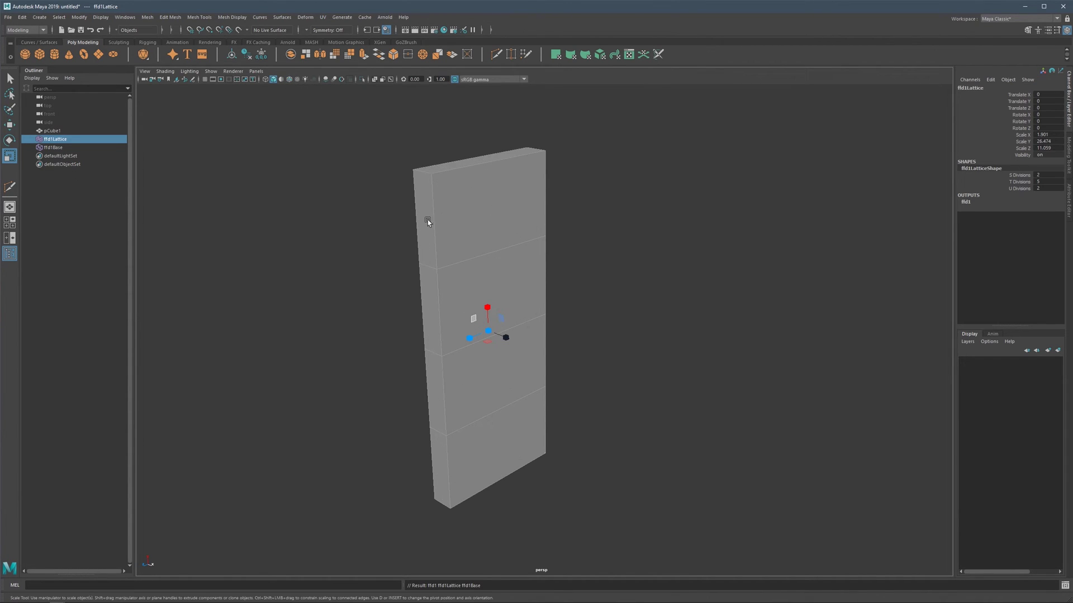
click(56, 147)
click(58, 141)
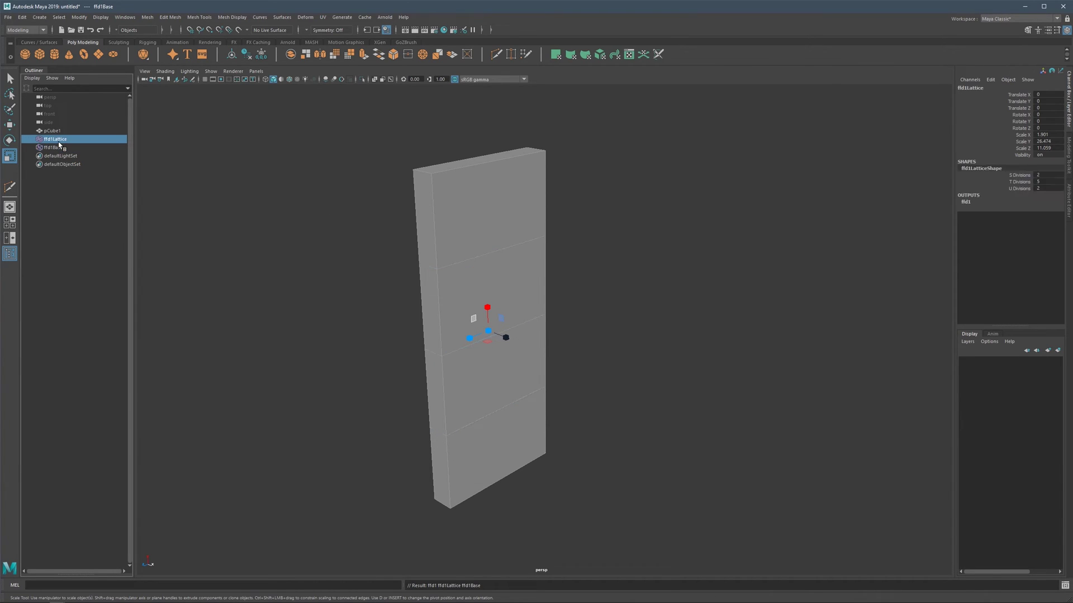
- Open the Attribute Editor for ffd1Lattice and view the attributes of ffd1LatticeShape and ffd1
click(1069, 203)
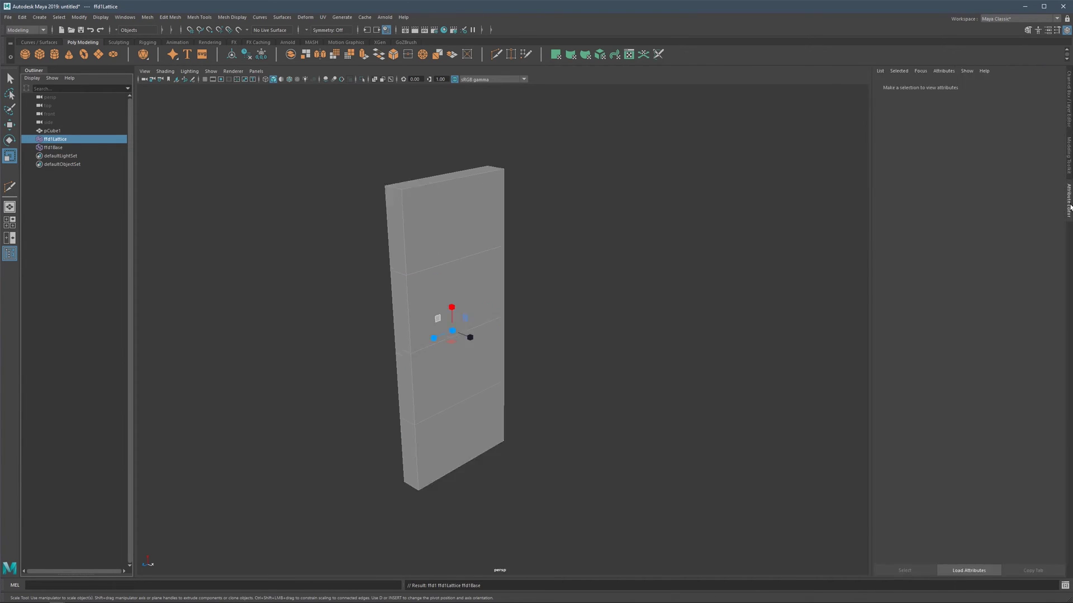
click(933, 87)
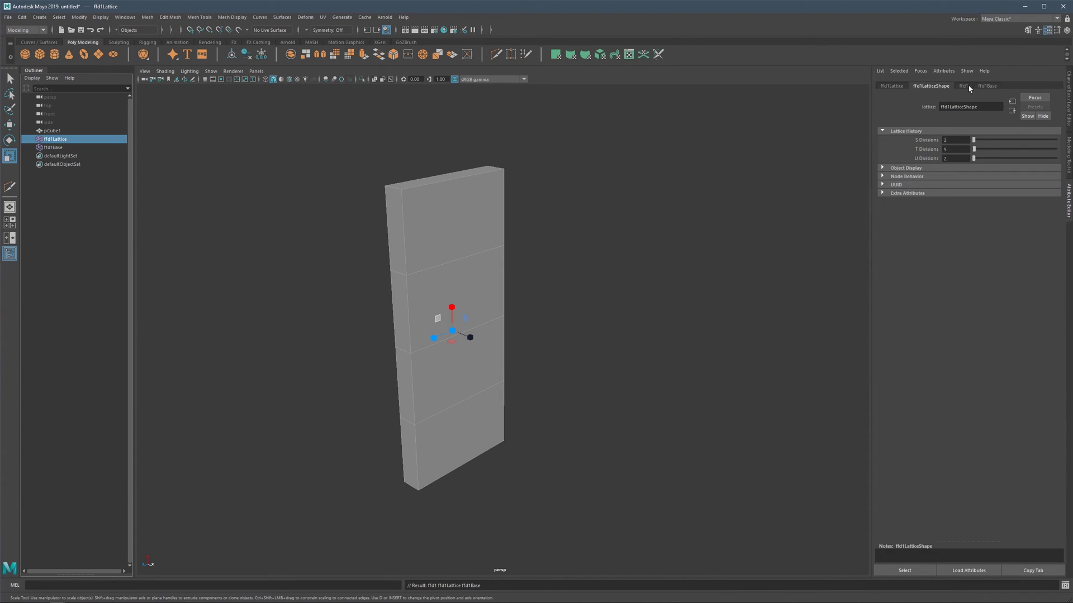
click(965, 86)
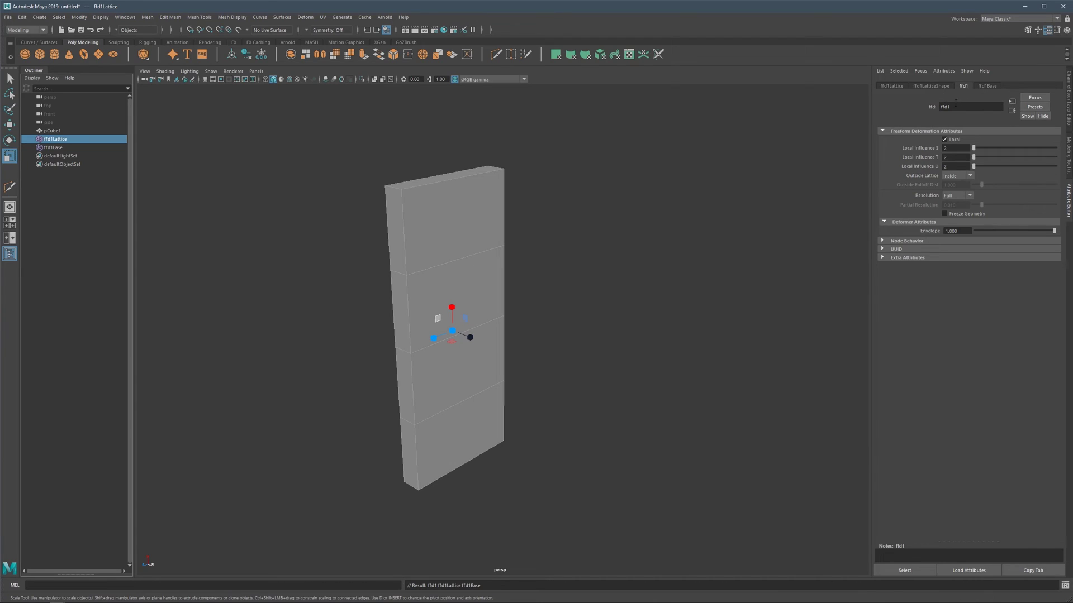
- Compare the lattice creation options with the attributes of ffd1LatticeShape and ffd1, and close the options
click(305, 16)
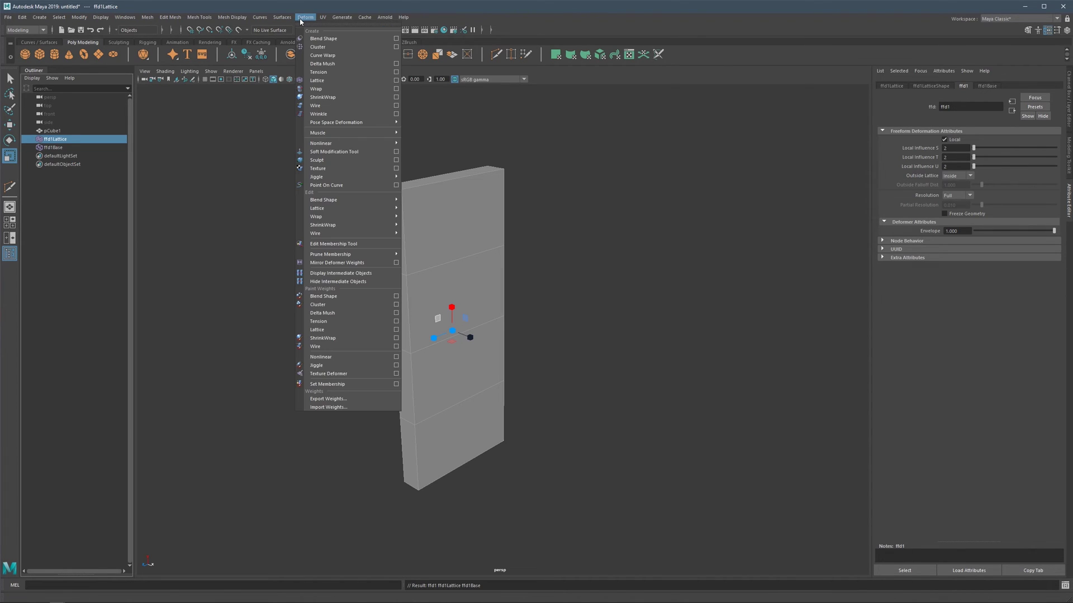
click(396, 81)
drag(653, 139, 541, 112)
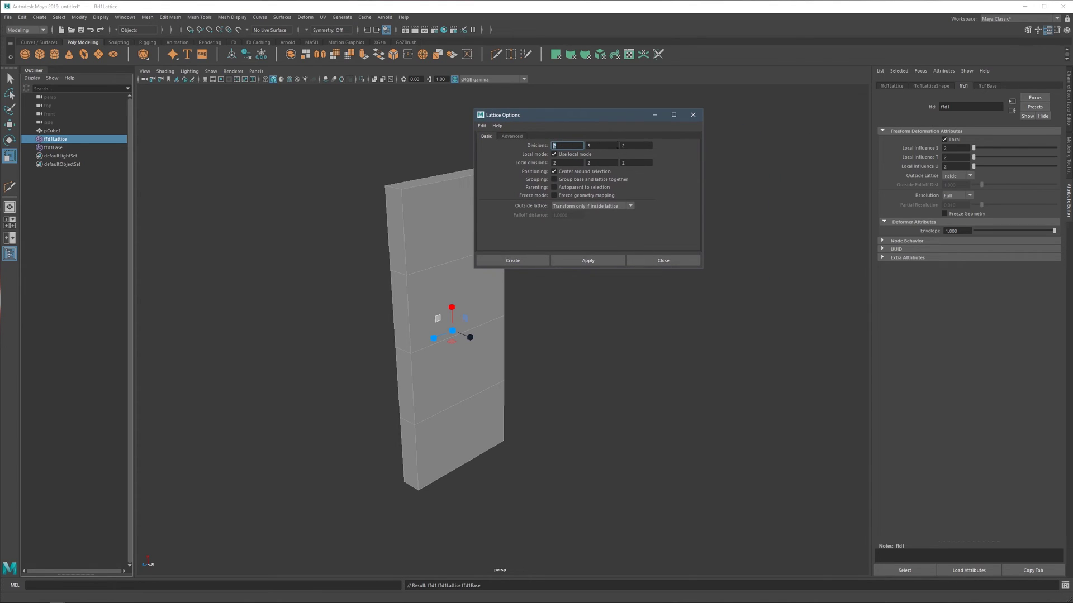
click(930, 86)
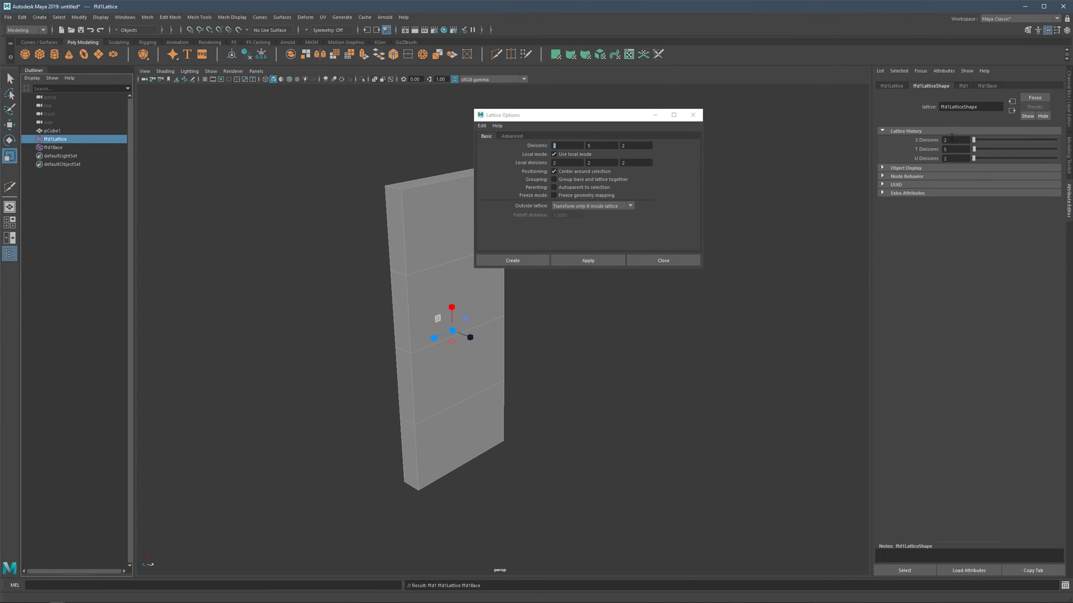
click(964, 86)
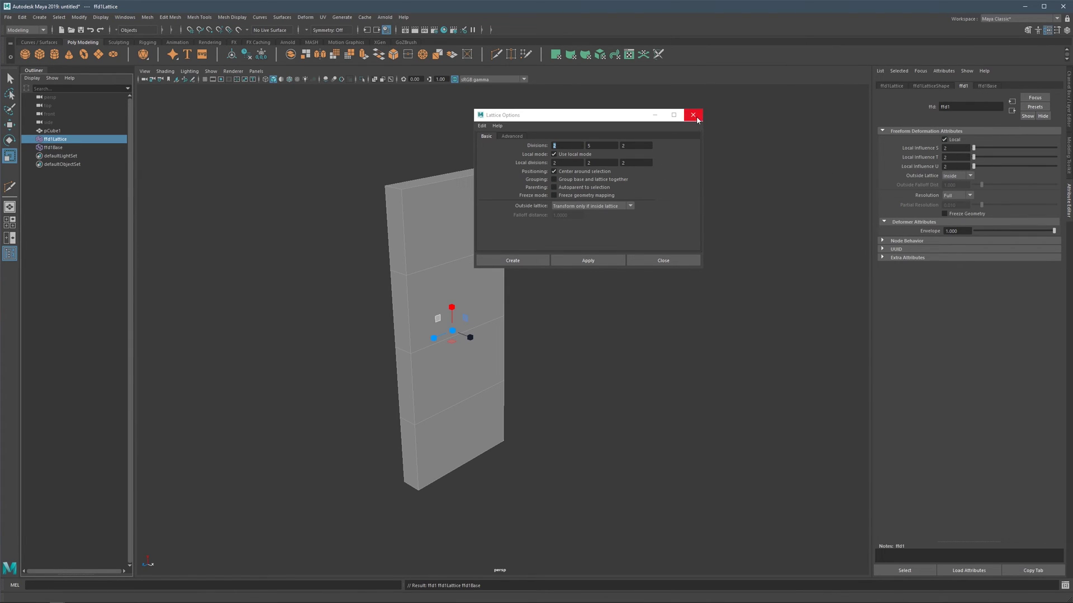
click(696, 118)
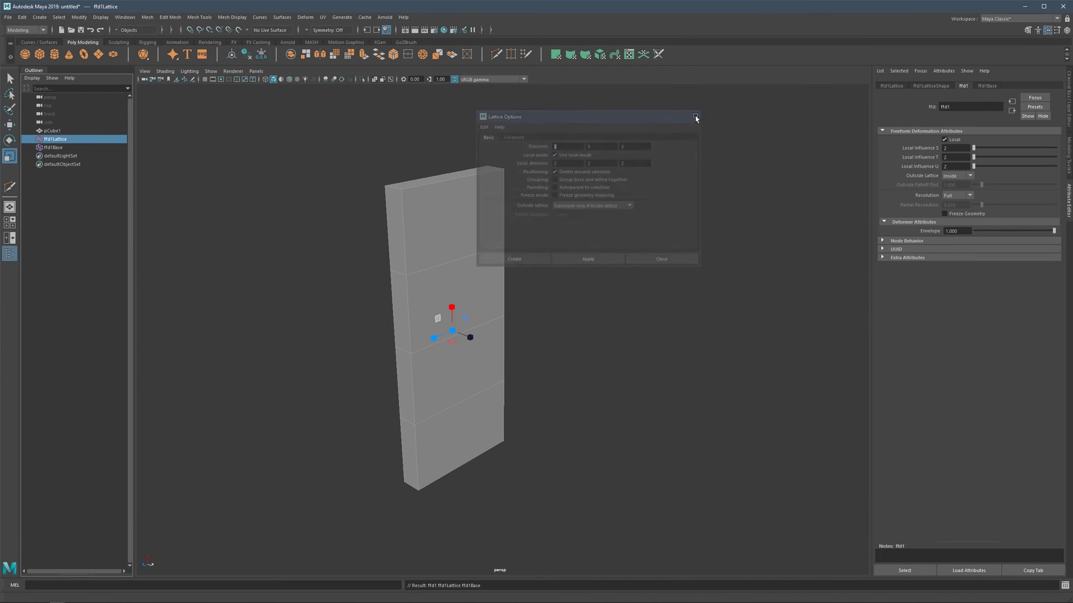
- Set the T Divisions of ffd1LatticeShape to 3
click(932, 86)
click(959, 147)
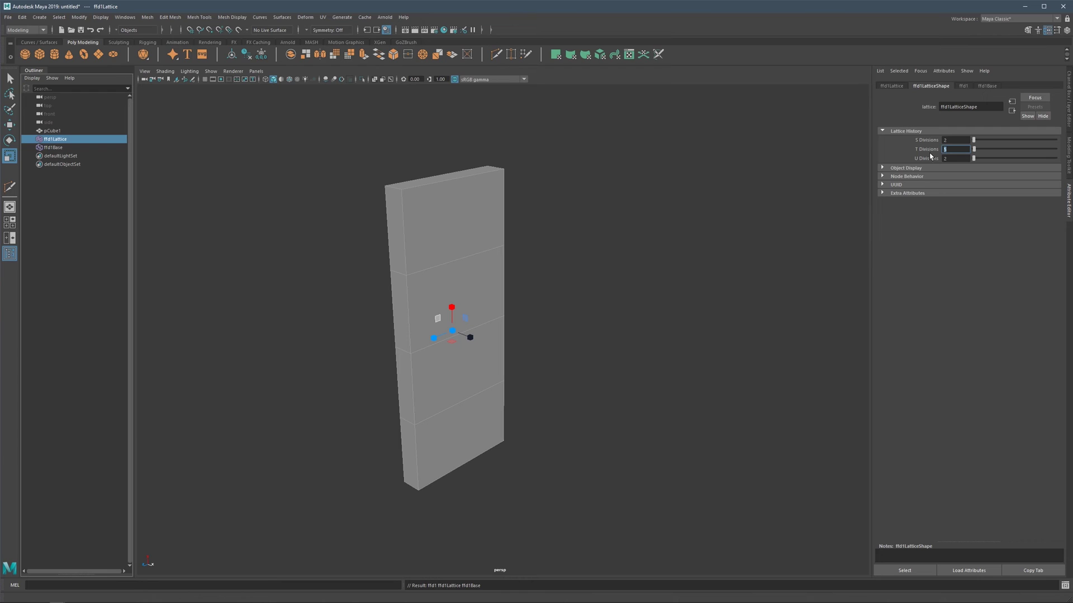
key(Return)
- Select the slab together with its lattice and compare the mesh subdivisions with the lattice divisions
alt+drag(464, 249, 484, 229)
right_click(475, 228)
right_drag(475, 228, 470, 271)
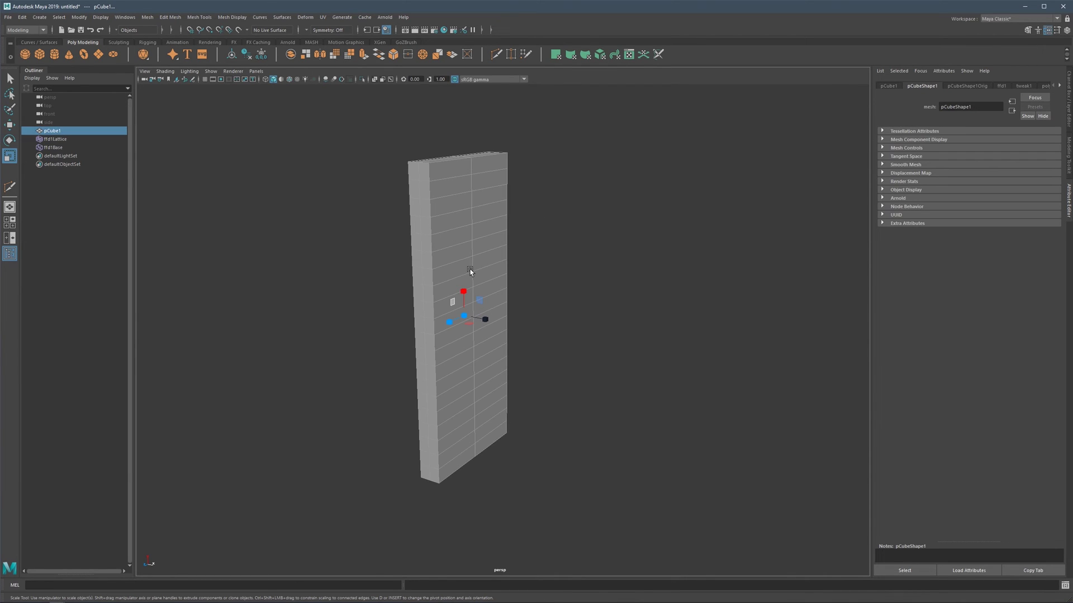
drag(564, 248, 403, 464)
alt+drag(459, 299, 505, 344)
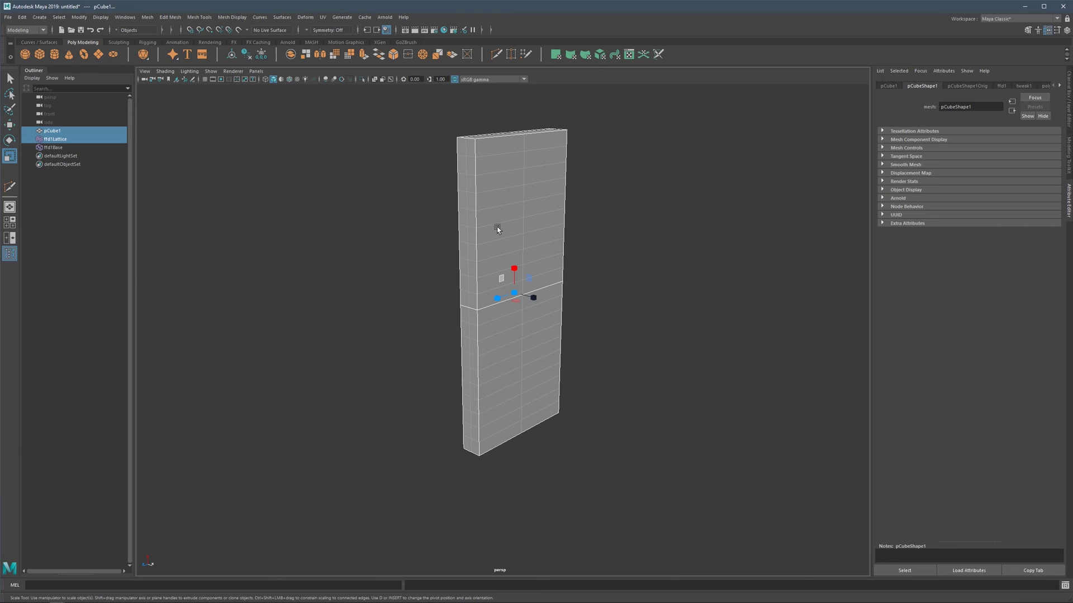
alt+drag(445, 222, 472, 223)
- Switch ffd1Lattice to lattice point editing and move its middle row of points sideways to bend the slab
click(63, 140)
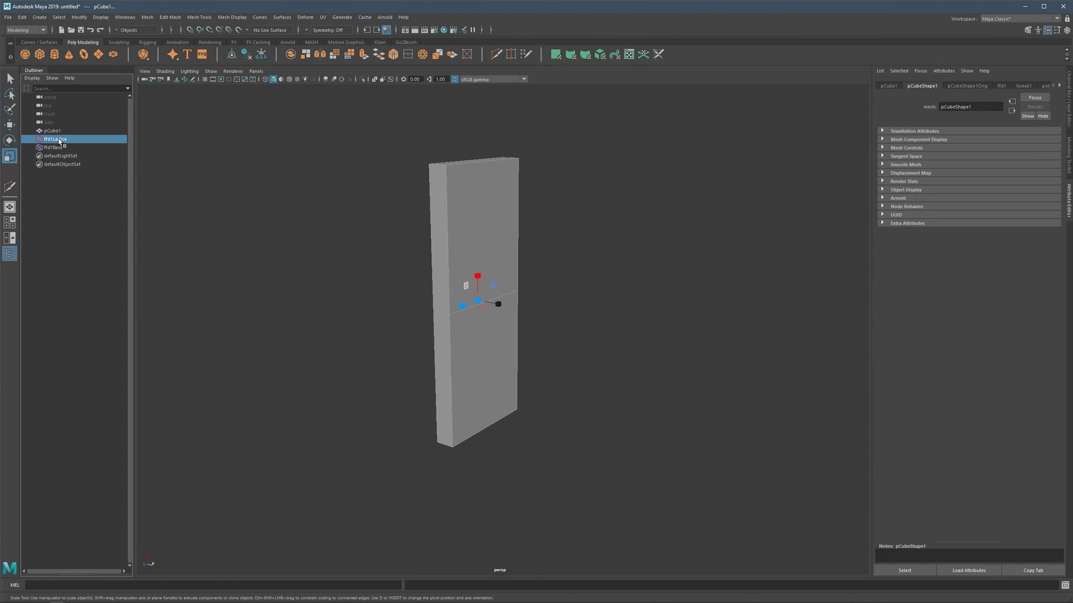
right_click(494, 161)
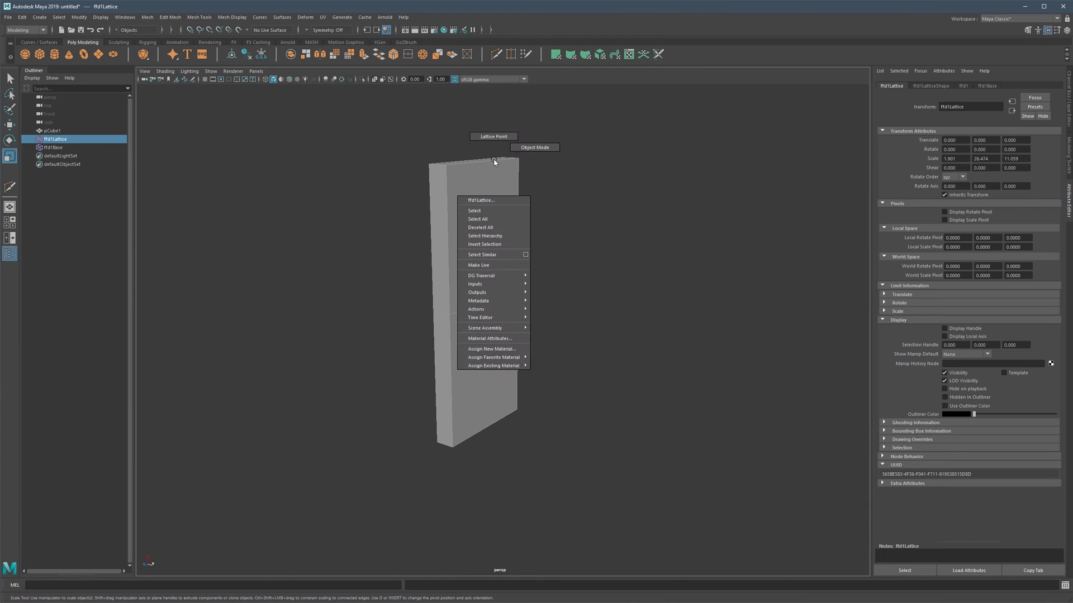
click(494, 137)
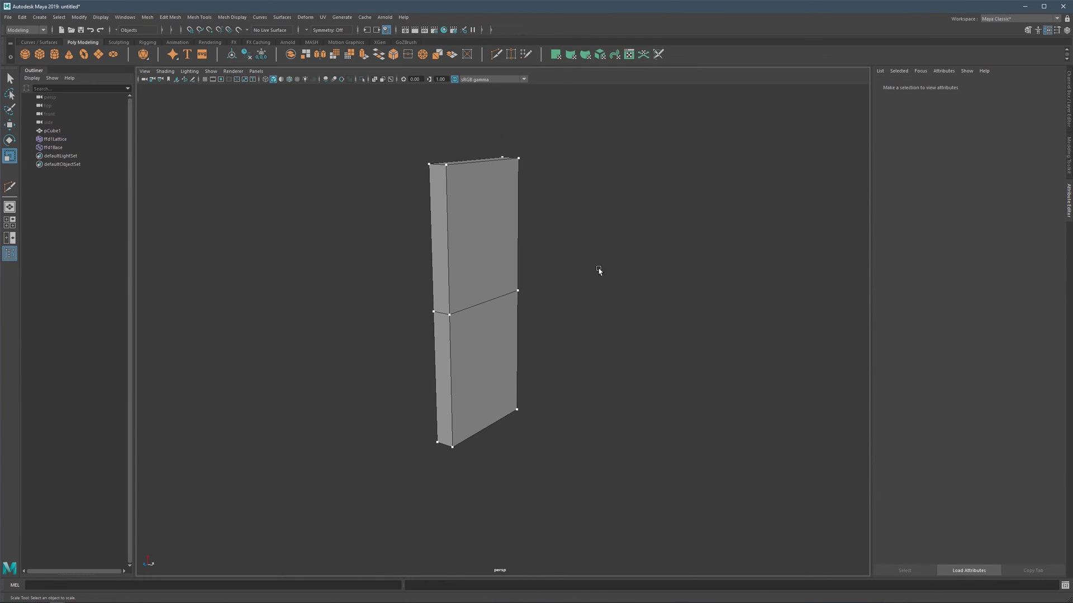
drag(582, 242, 332, 354)
key(w)
drag(500, 306, 436, 290)
- Try scaling the middle row of lattice points, undo it, and view the bend from the side
key(r)
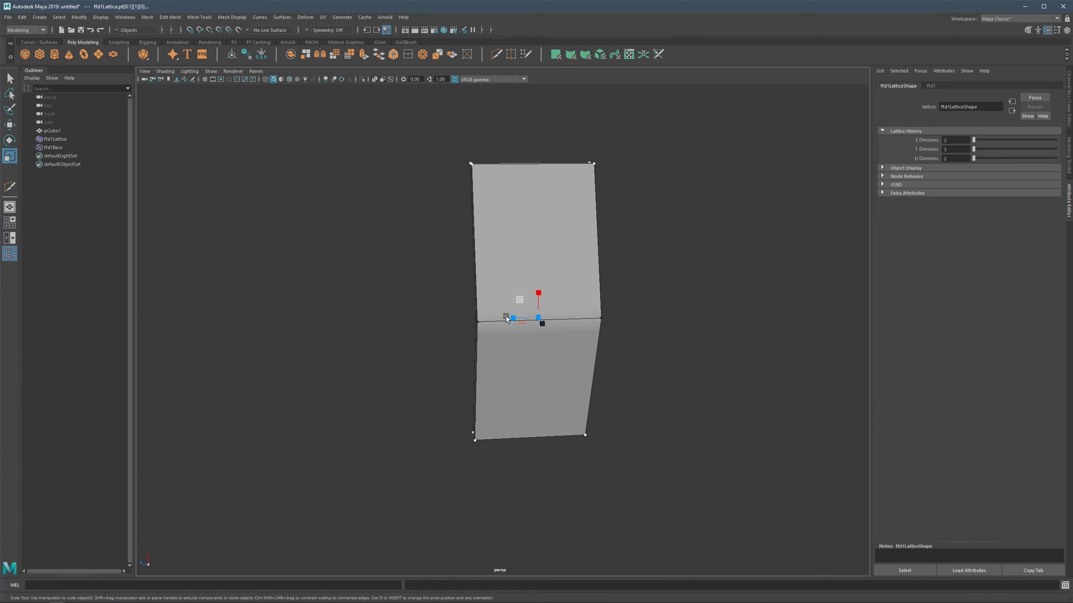
drag(505, 319, 534, 289)
key(ctrl+z)
alt+middle_drag(497, 298, 533, 288)
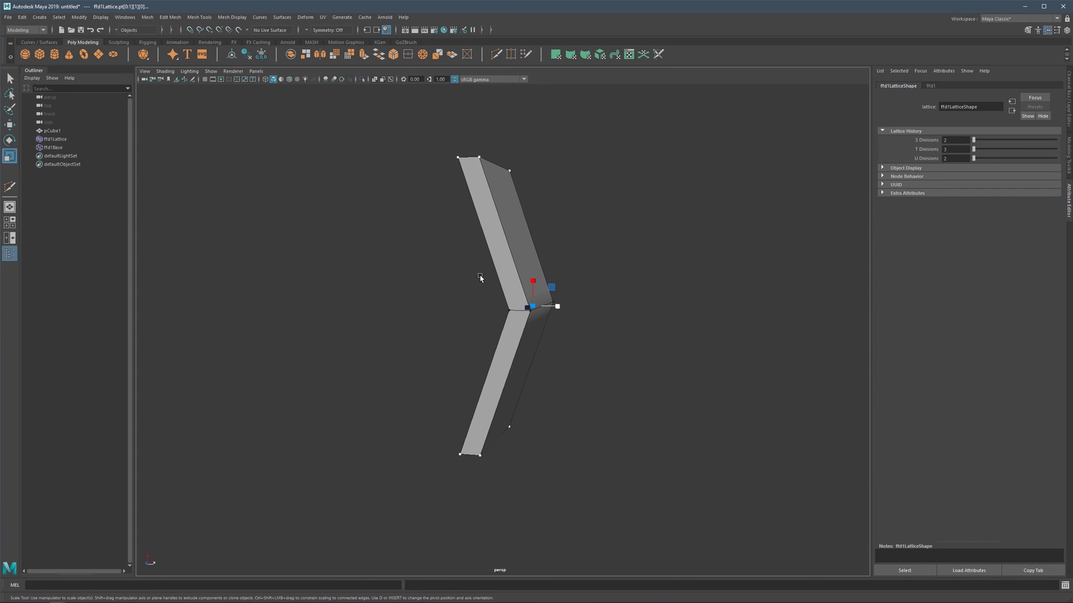
alt+drag(525, 312, 530, 308)
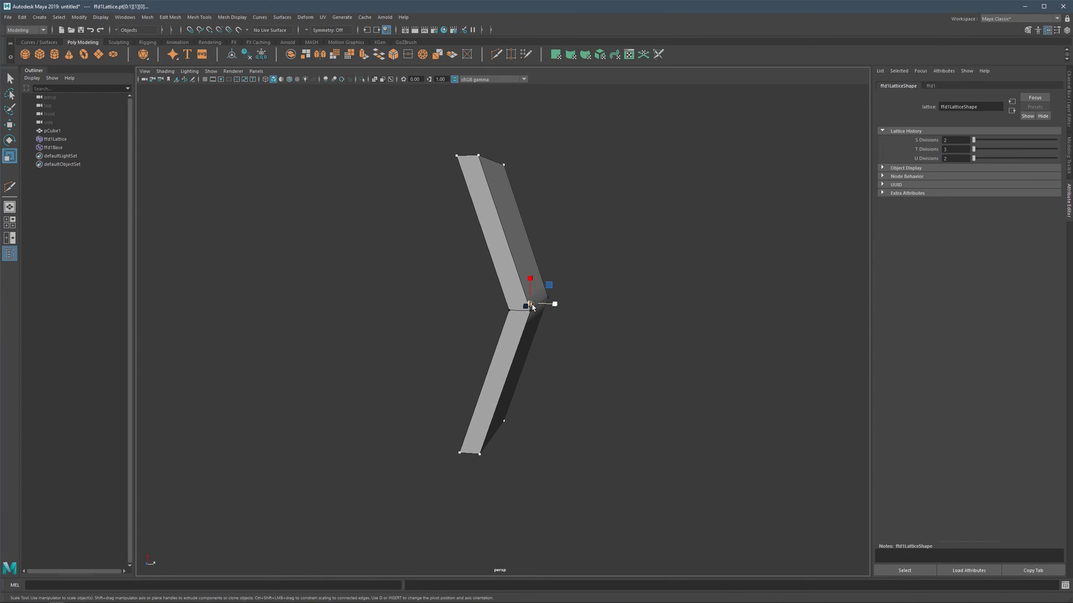
alt+drag(558, 267, 489, 192)
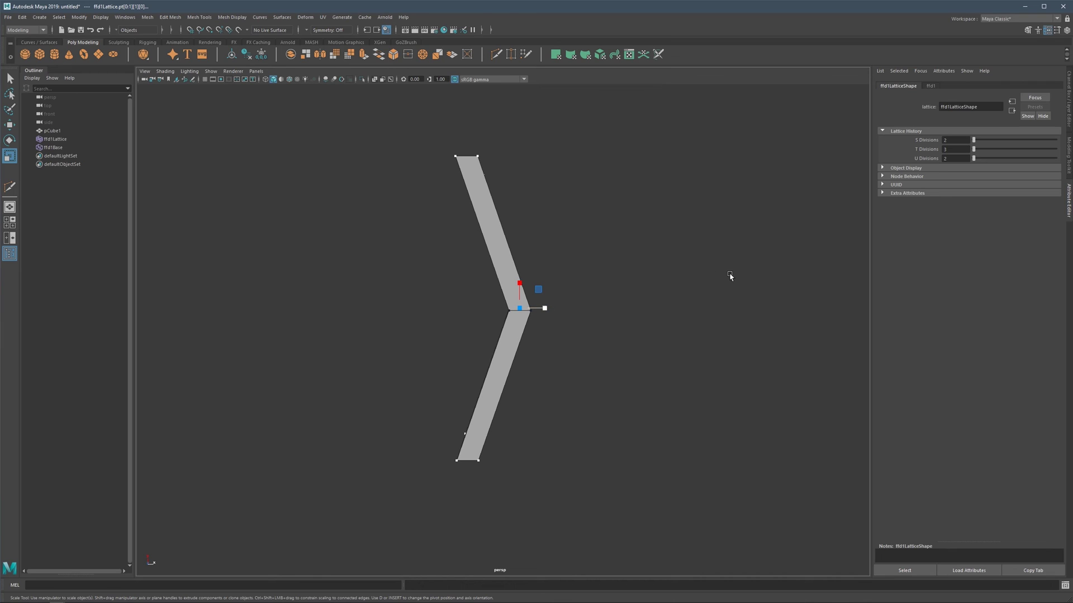
- Compare the bend with ffd1's Local option on and off, raise Local Influence T slightly, and leave Local off
click(931, 86)
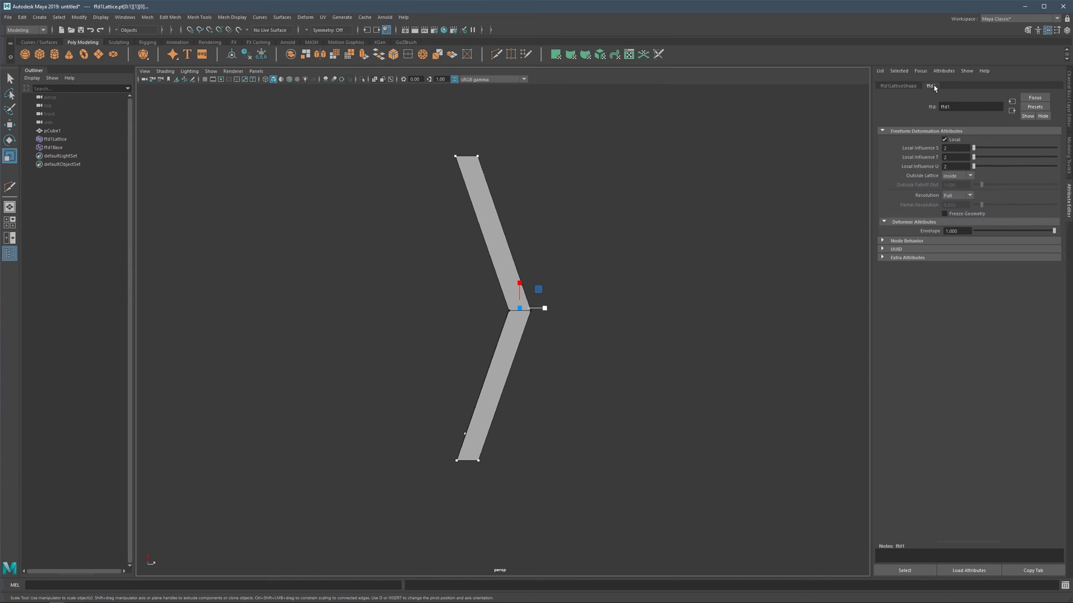
click(944, 139)
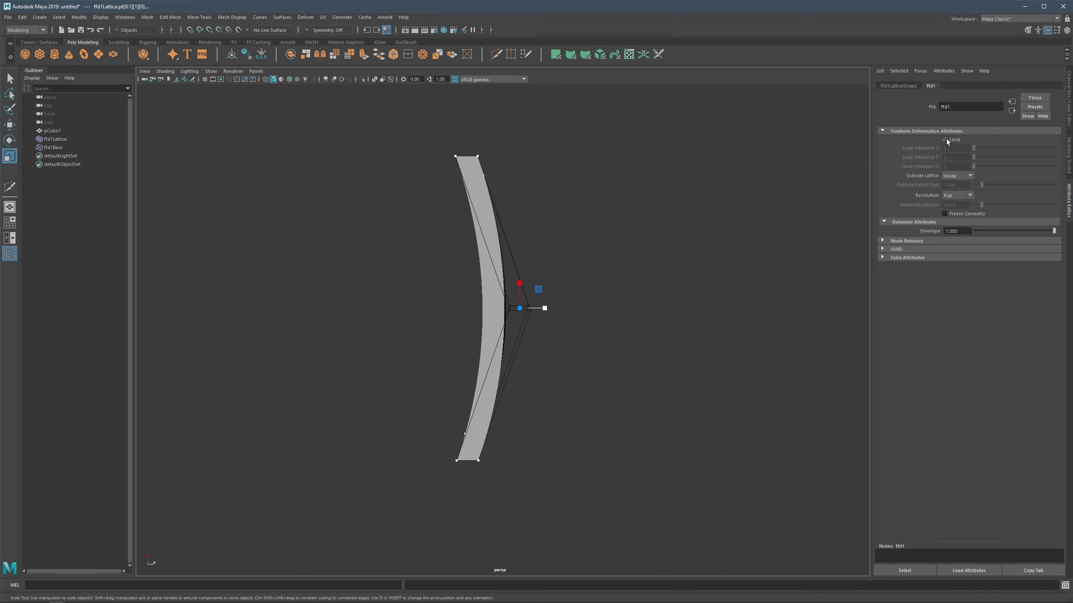
click(945, 140)
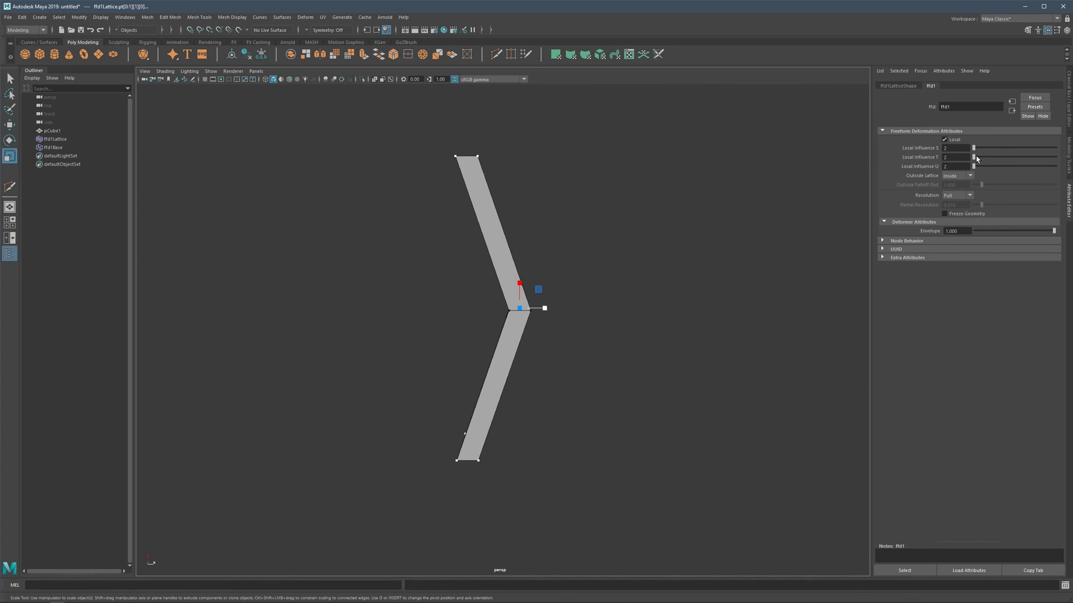
drag(975, 160, 978, 160)
click(944, 139)
click(945, 140)
click(944, 139)
- Move the middle row of lattice points to reshape the smooth bend, and show the wireframe on the shaded slab
key(w)
drag(545, 307, 439, 244)
mouse_move(552, 254)
mouse_down()
mouse_move(573, 259)
mouse_move(557, 260)
mouse_move(580, 278)
mouse_move(491, 278)
mouse_move(570, 277)
mouse_move(429, 260)
mouse_move(598, 267)
mouse_up()
click(289, 78)
scroll(525, 276, up, 3)
alt+middle_drag(526, 276, 502, 254)
scroll(501, 253, down, 3)
alt+drag(502, 254, 474, 239)
- Adjust the height of the middle row of lattice points to shift where the slab curves most
drag(589, 269, 555, 265)
drag(519, 231, 523, 306)
key(ctrl+z)
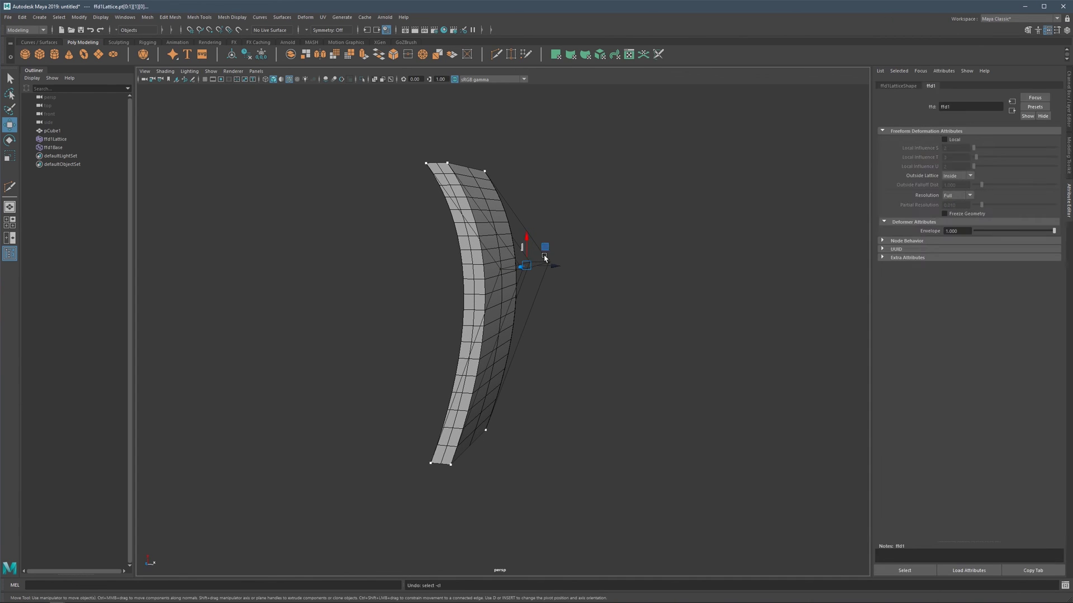
drag(545, 258, 478, 243)
alt+middle_drag(473, 230, 465, 195)
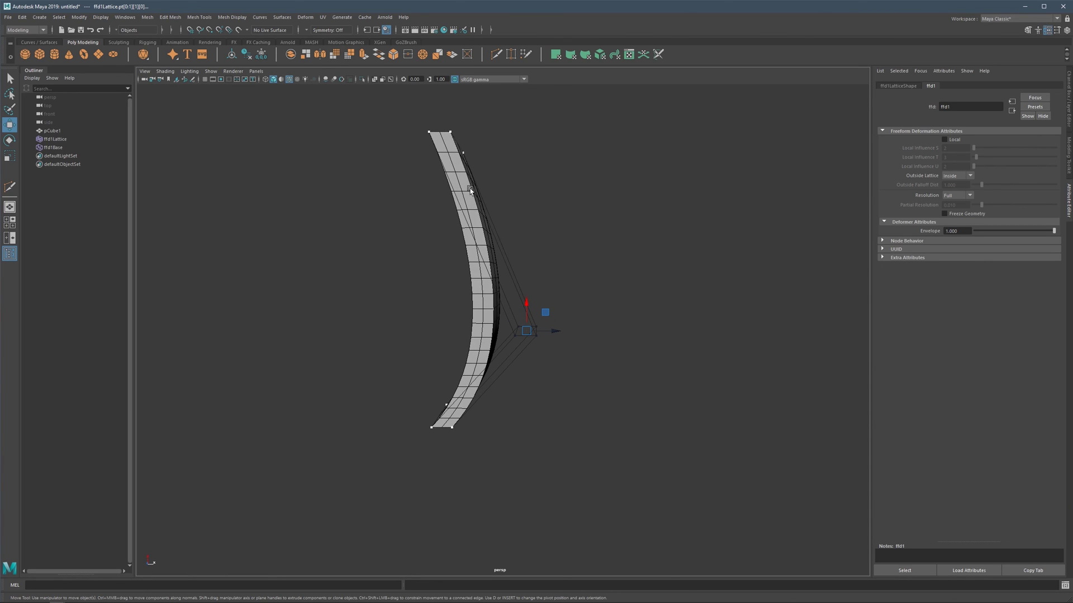
drag(527, 310, 488, 271)
alt+middle_drag(468, 258, 502, 272)
alt+drag(502, 273, 547, 299)
- Reselect the middle row of lattice points and shift it sideways to soften the curve
drag(494, 322, 462, 322)
drag(636, 294, 406, 351)
drag(455, 317, 439, 314)
drag(693, 298, 650, 312)
alt+drag(506, 285, 618, 283)
- Select the bottom row of lattice points and move it down and sideways to extend the slab's lower end
drag(583, 382, 467, 475)
drag(506, 402, 505, 450)
drag(472, 454, 461, 454)
scroll(528, 335, down, 3)
- Return the lattice to object mode, clear the selection, and hide the Attribute Editor to inspect the curved slab
mouse_move(536, 321)
alt+mouse_down()
mouse_move(462, 316)
mouse_move(551, 320)
alt+mouse_up()
right_drag(551, 320, 643, 245)
click(644, 245)
alt+drag(520, 290, 495, 276)
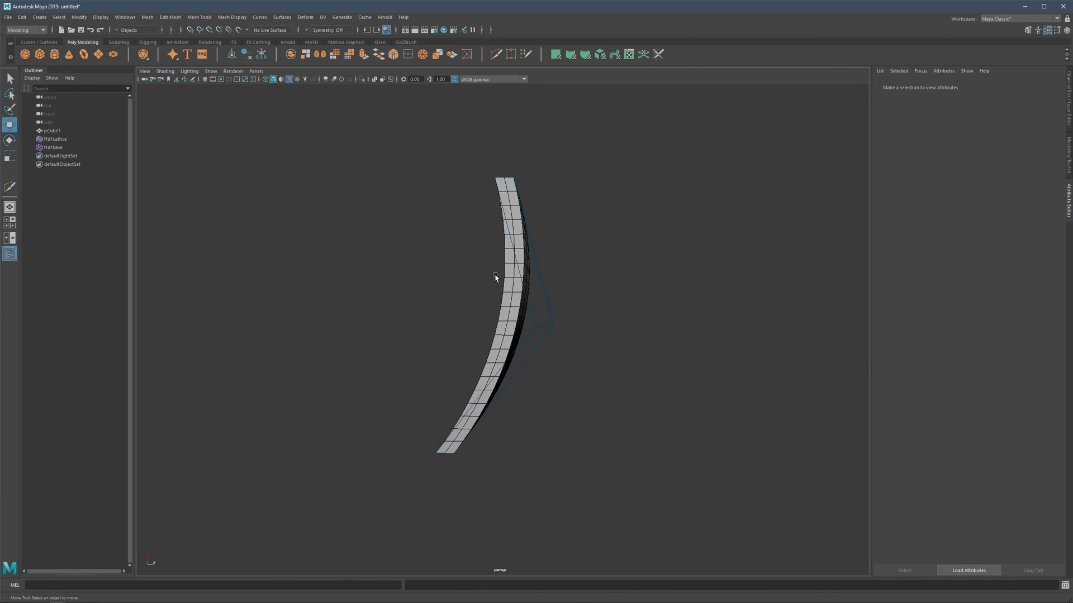
alt+drag(508, 281, 532, 259)
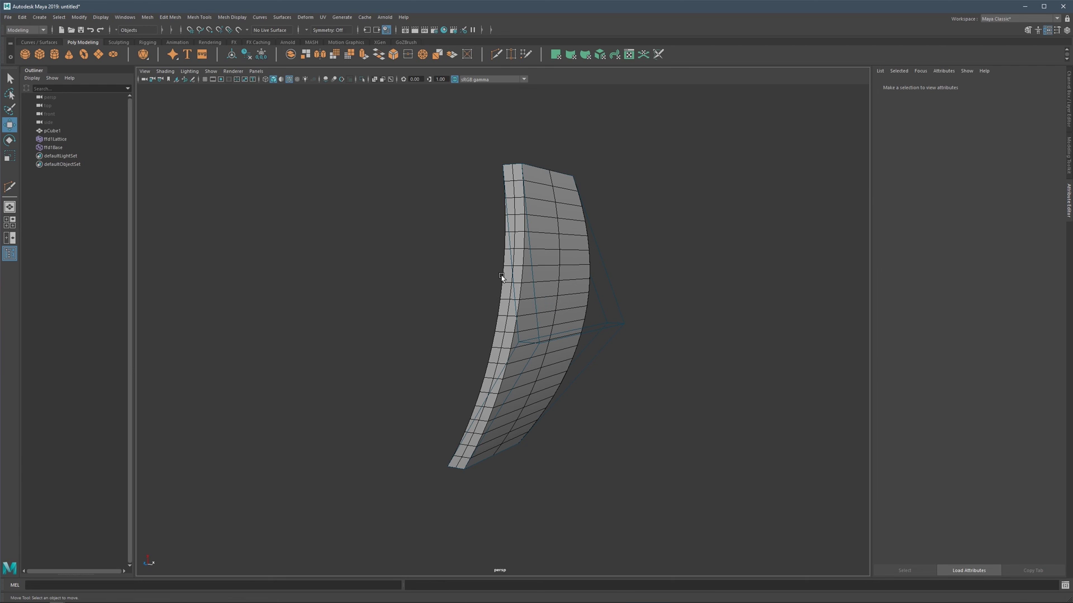
alt+drag(513, 301, 517, 213)
alt+drag(506, 323, 563, 284)
key(ctrl+a)
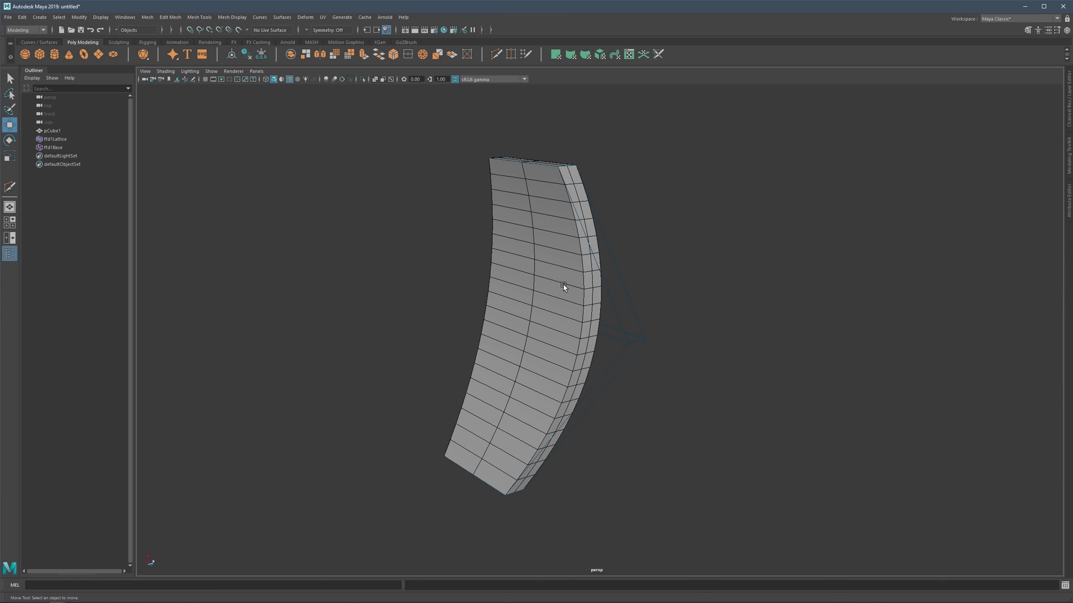